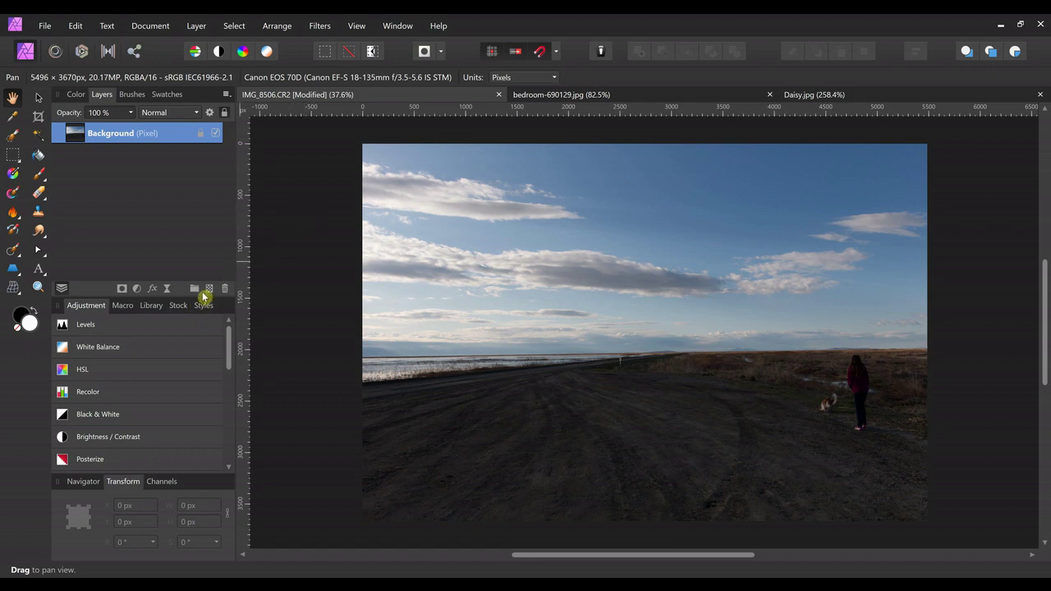
Add a new pixel layer above the background and enlarge the Paint Brush to 2693.2 px.
left_click(209, 290)
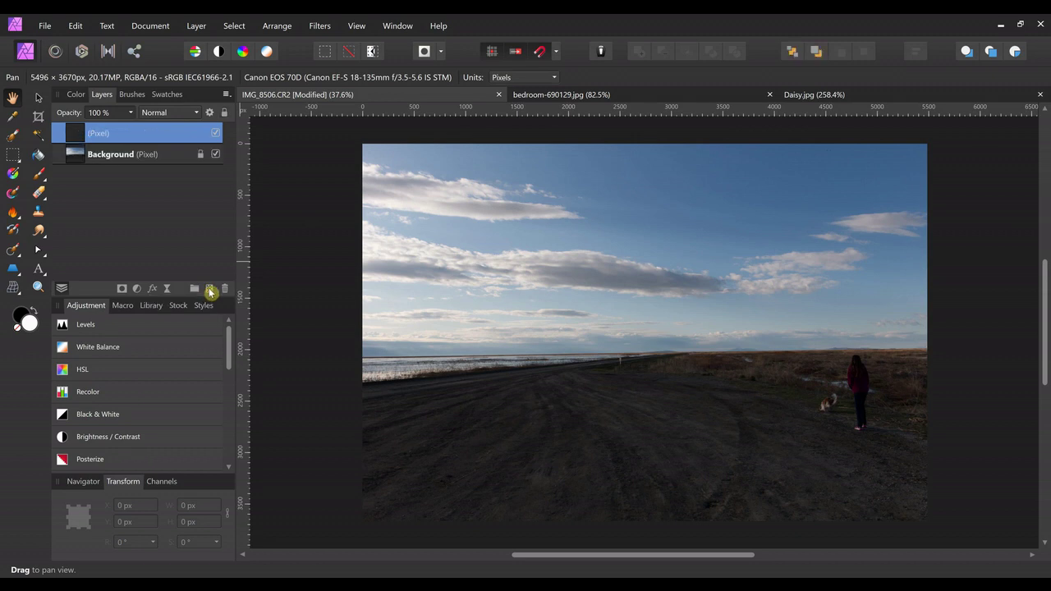
left_click(39, 173)
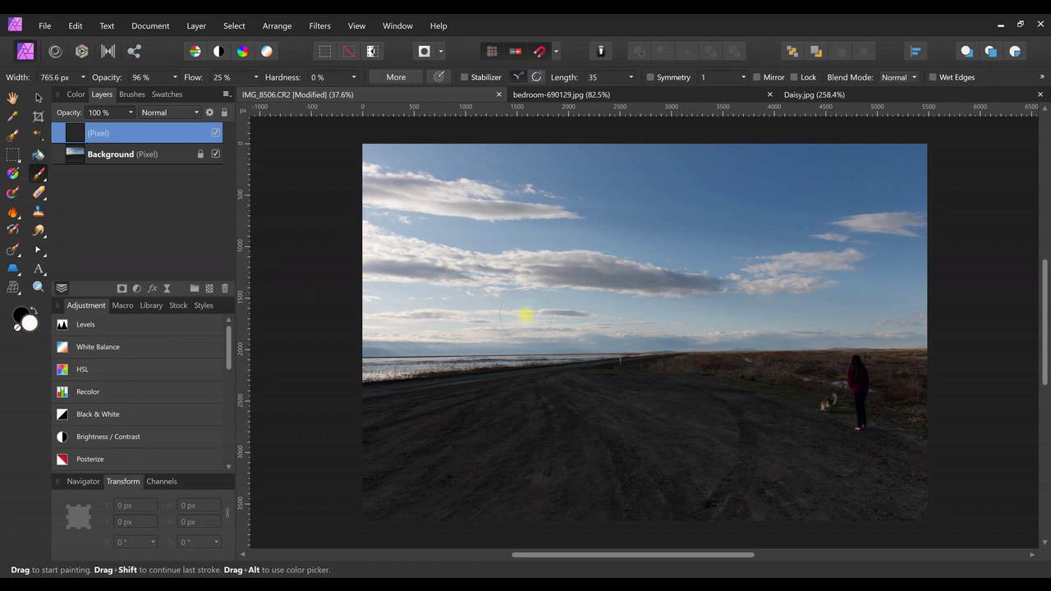
key("bracketright")
key("bracketright")
key("bracketright")
key("bracketright")
key("bracketright")
key("bracketright")
key("bracketright")
key("bracketright")
key("bracketright")
key("bracketright")
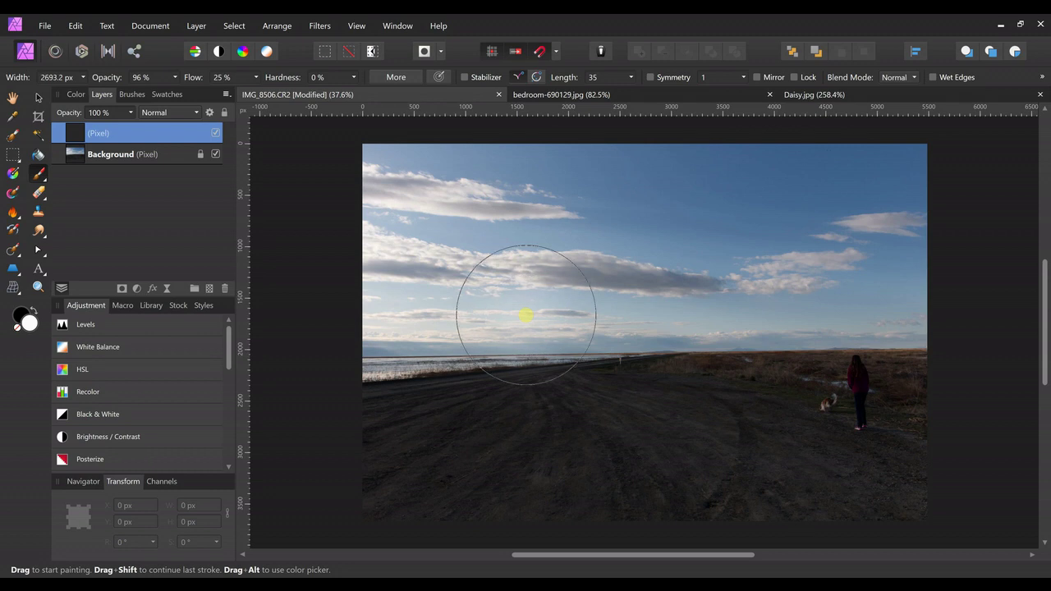
Paint white over the dark ground on the new layer and set its blend mode to Overlay.
mouse_move(342, 403)
left_mouse_down()
mouse_move(535, 405)
mouse_move(656, 375)
mouse_move(760, 367)
mouse_move(898, 402)
mouse_move(923, 430)
mouse_move(867, 472)
mouse_move(784, 502)
mouse_move(647, 516)
mouse_move(347, 500)
left_mouse_up()
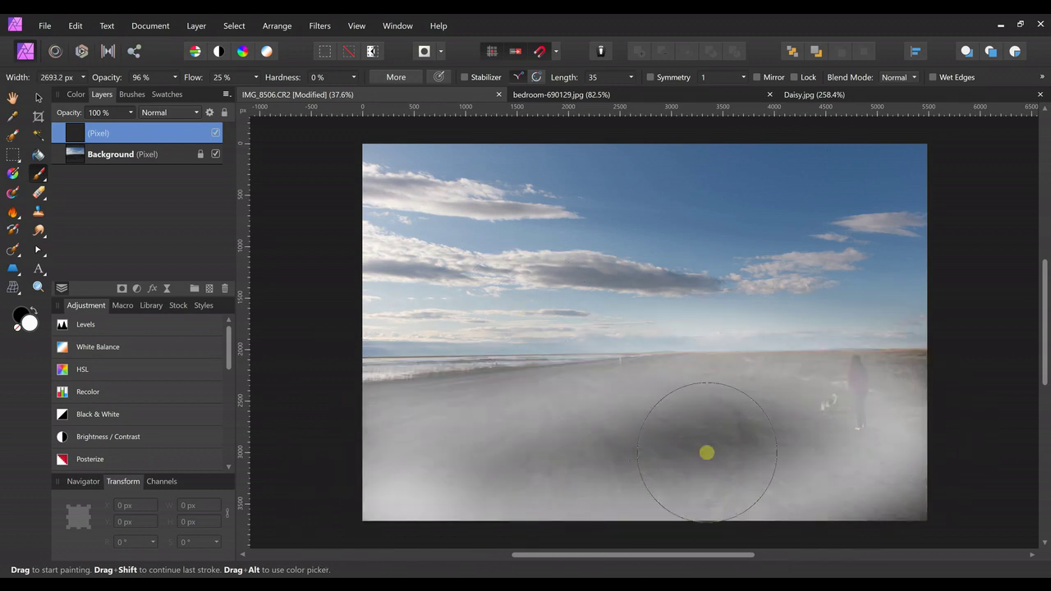
mouse_move(708, 452)
left_mouse_down()
mouse_move(807, 421)
mouse_move(913, 352)
left_mouse_up()
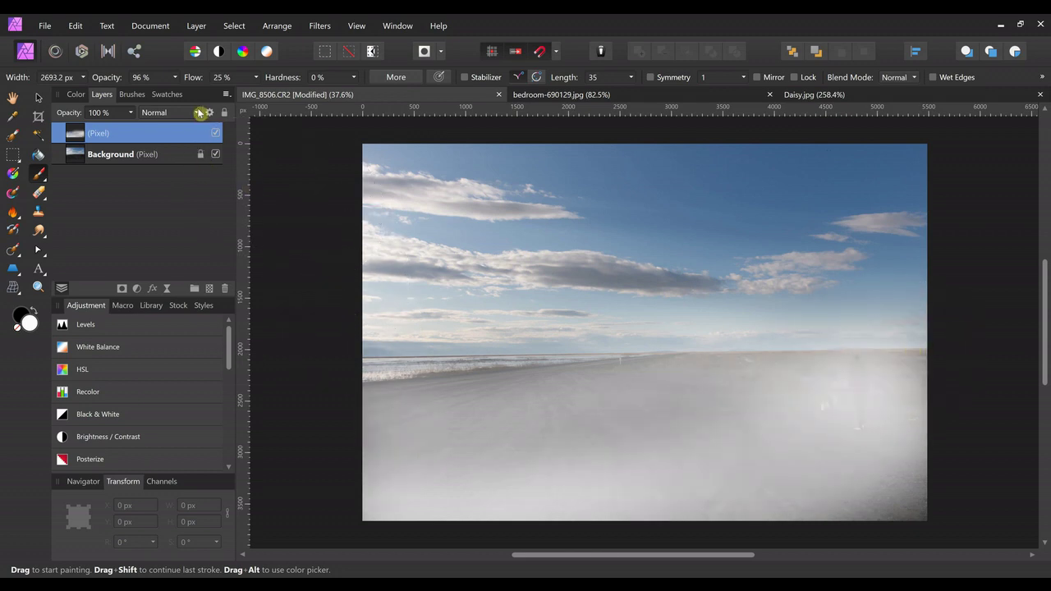
left_click(198, 113)
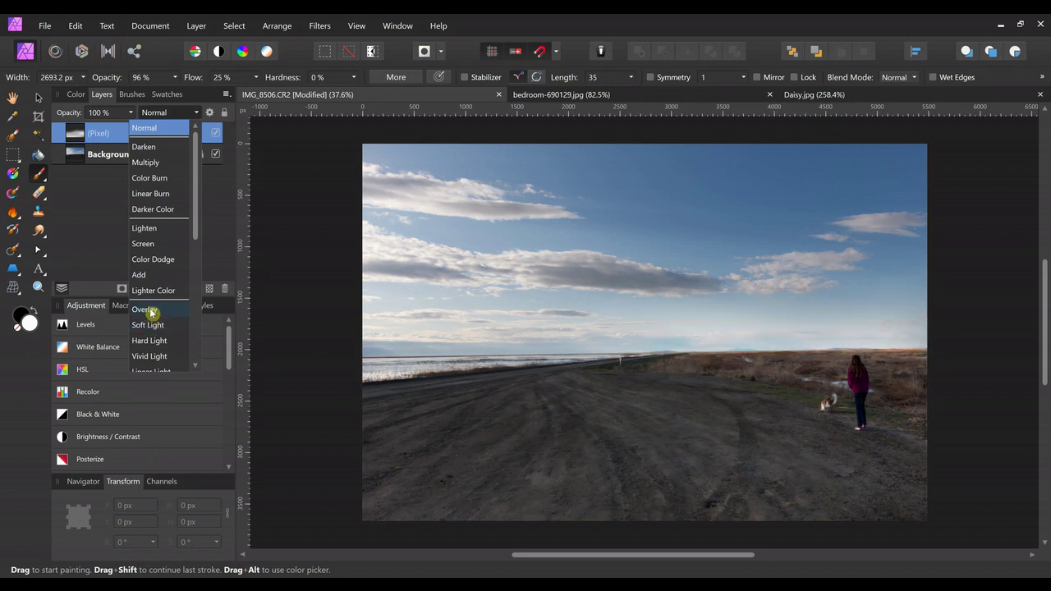
left_click(151, 310)
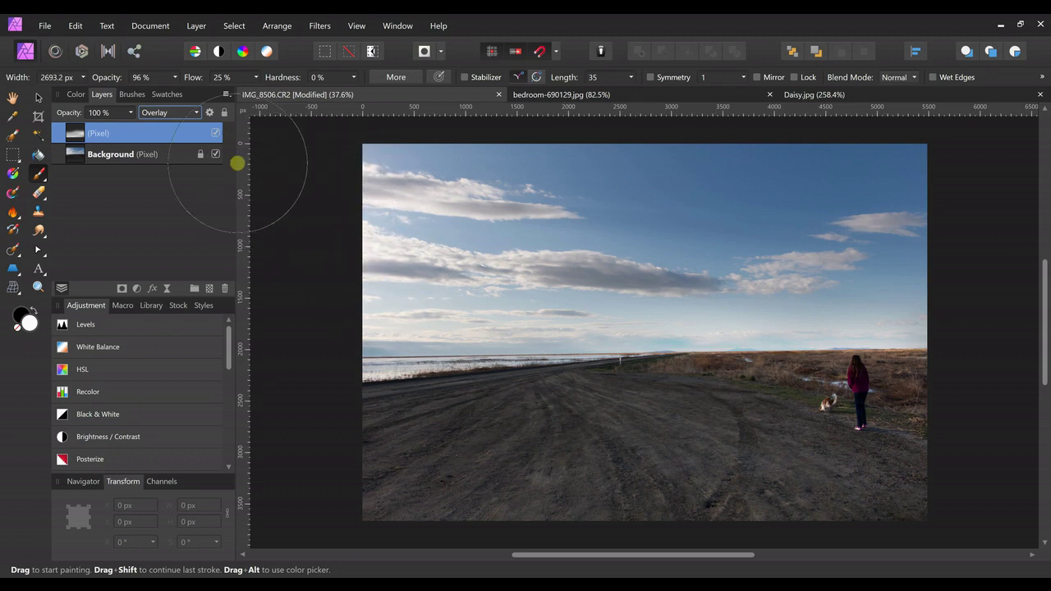
Paint white across the sky on another new pixel layer, using Soft Light blending at 68% opacity.
left_click(209, 288)
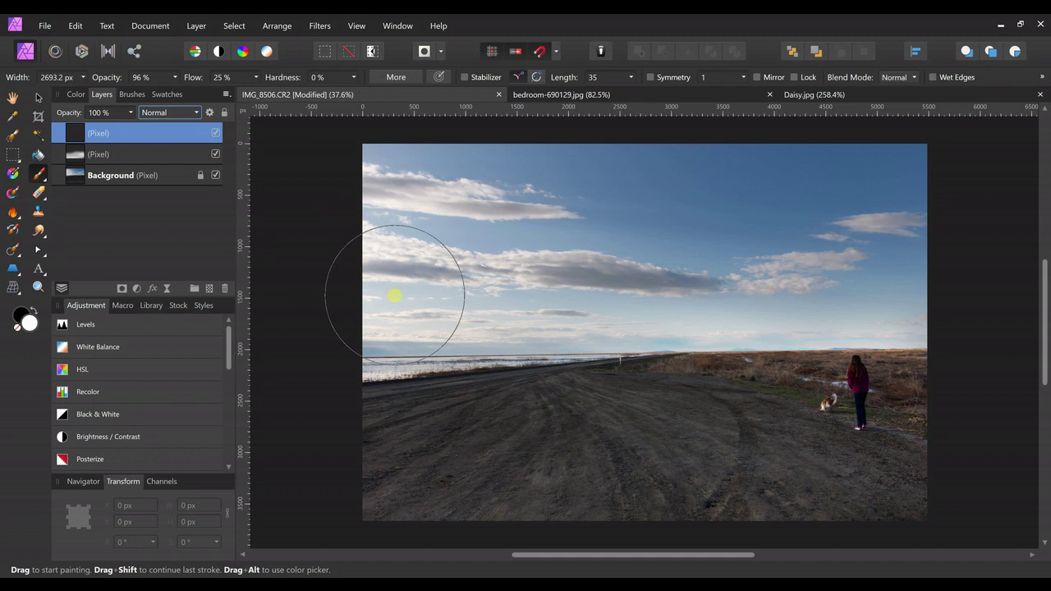
left_click_drag(638, 227, 369, 222)
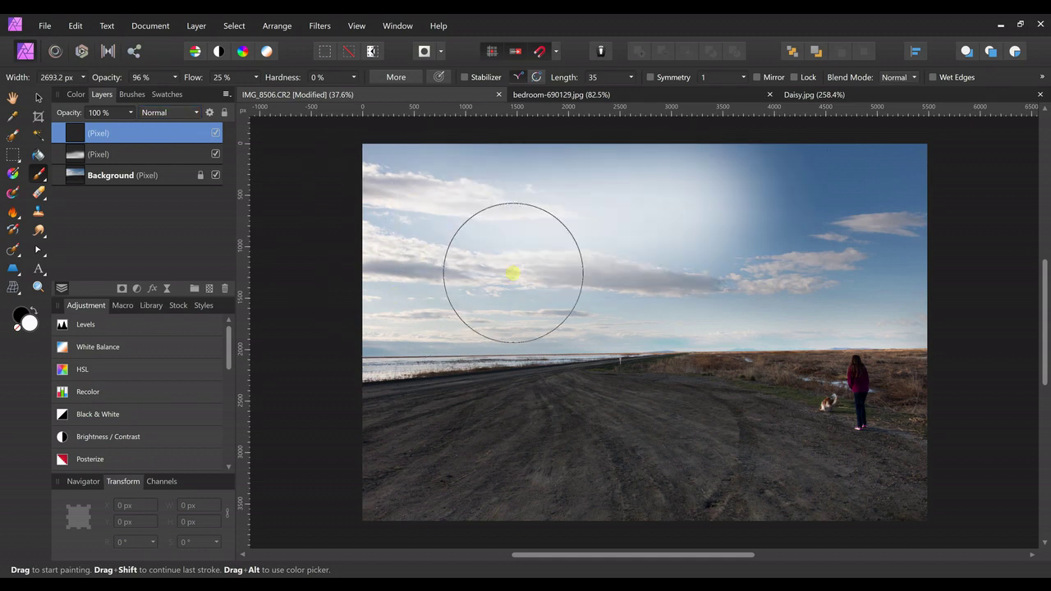
left_click(195, 112)
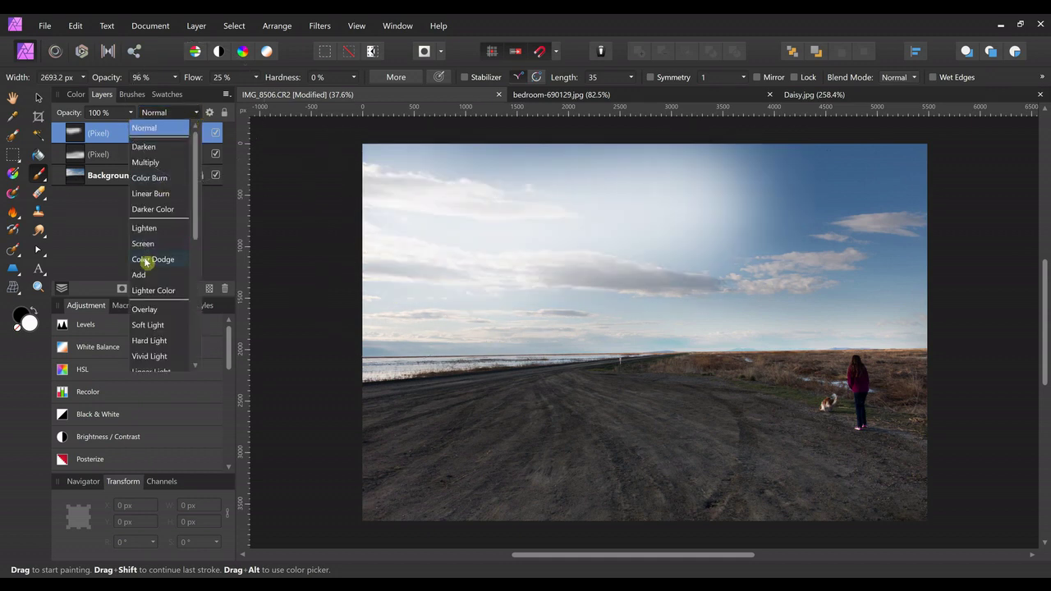
left_click(148, 324)
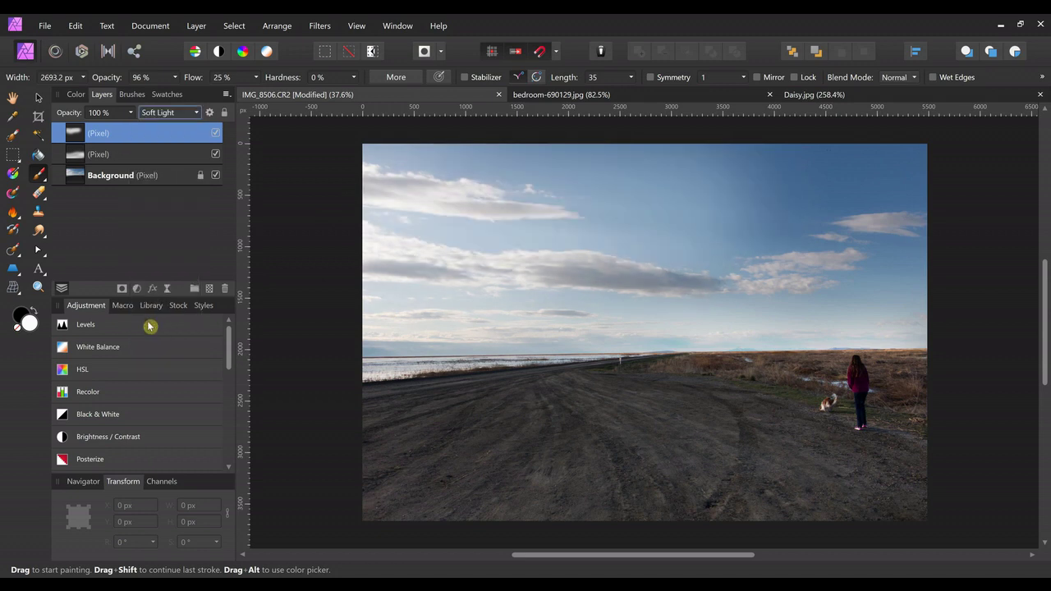
left_click(130, 112)
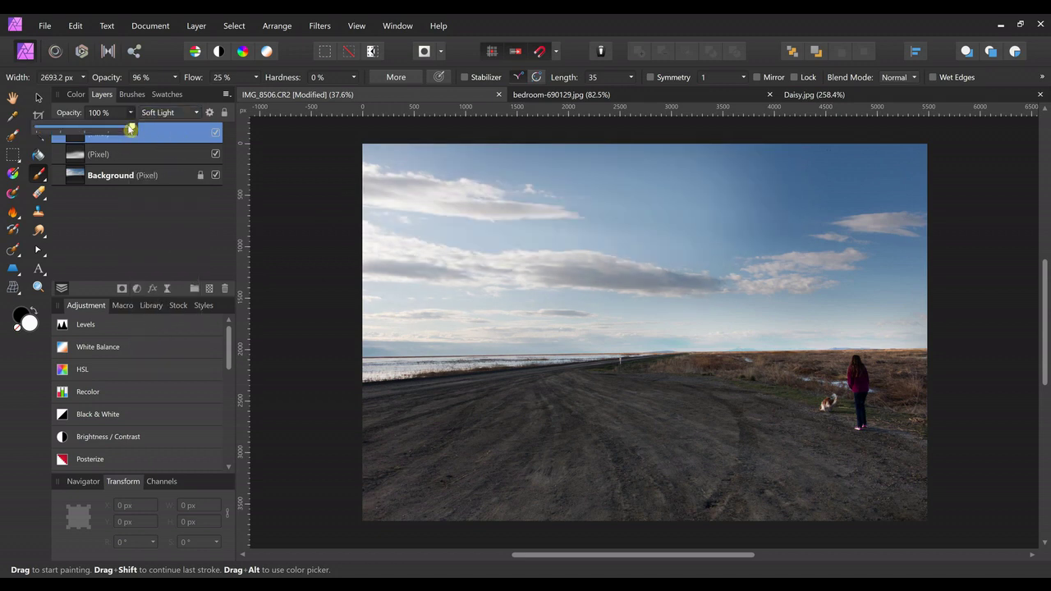
left_click_drag(130, 130, 102, 132)
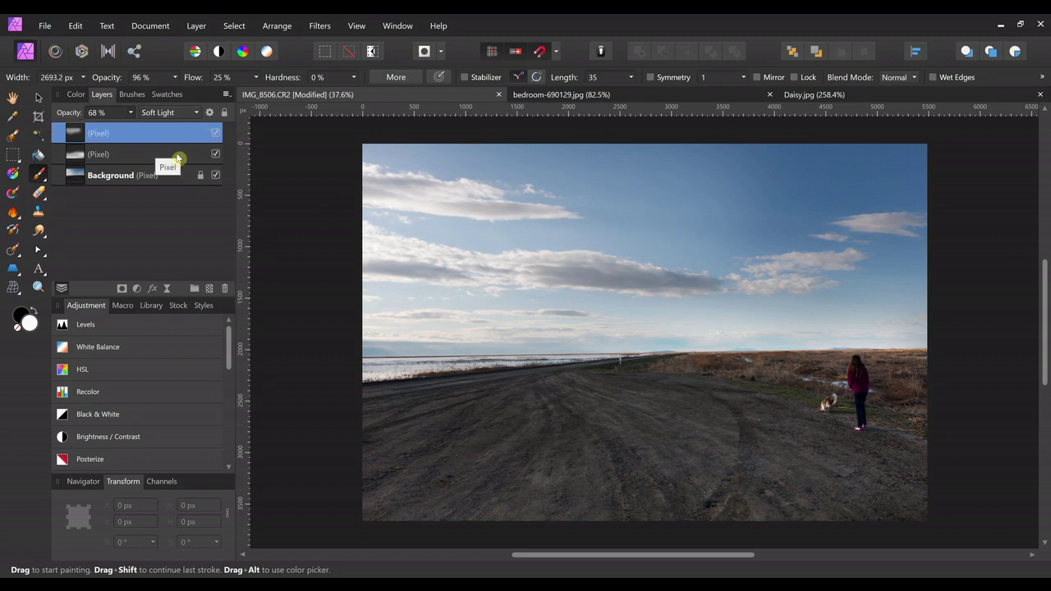
Compare the photo with and without the two painted layers, and delete both layers.
left_click(176, 158, "shift")
left_click(215, 136)
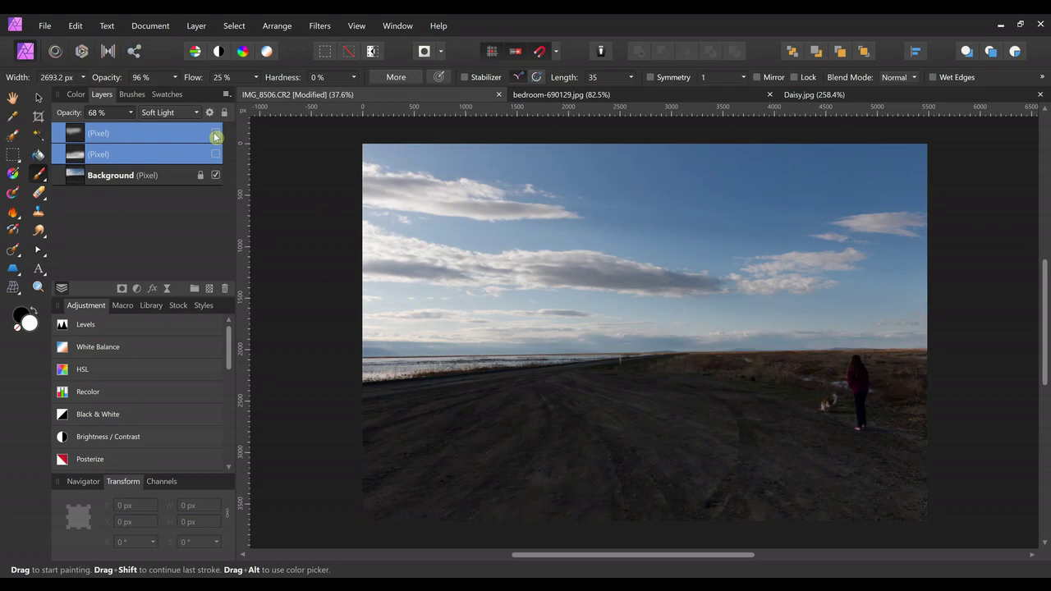
left_click(215, 136)
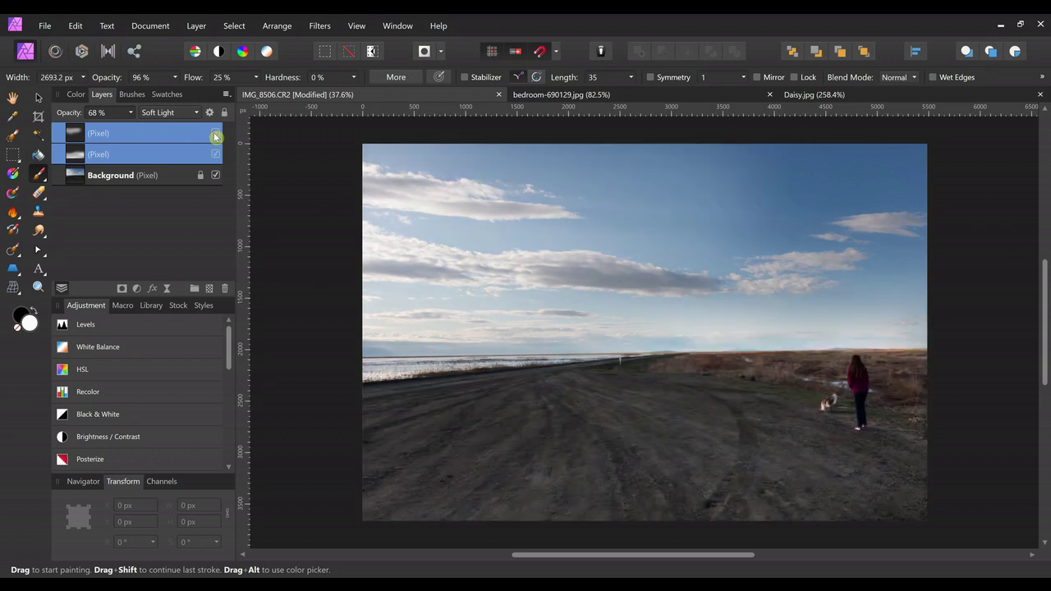
left_click(215, 136)
left_click(215, 136)
key("Delete")
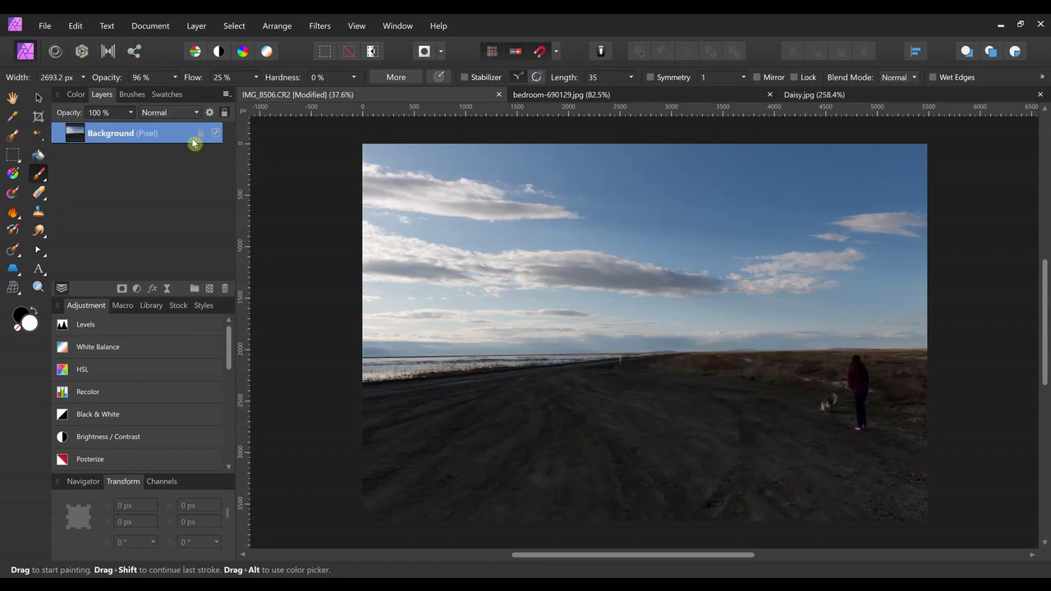
Draw a white ellipse about 1120 by 1066 px and move it onto the horizon near the photo's centre.
left_click(18, 276)
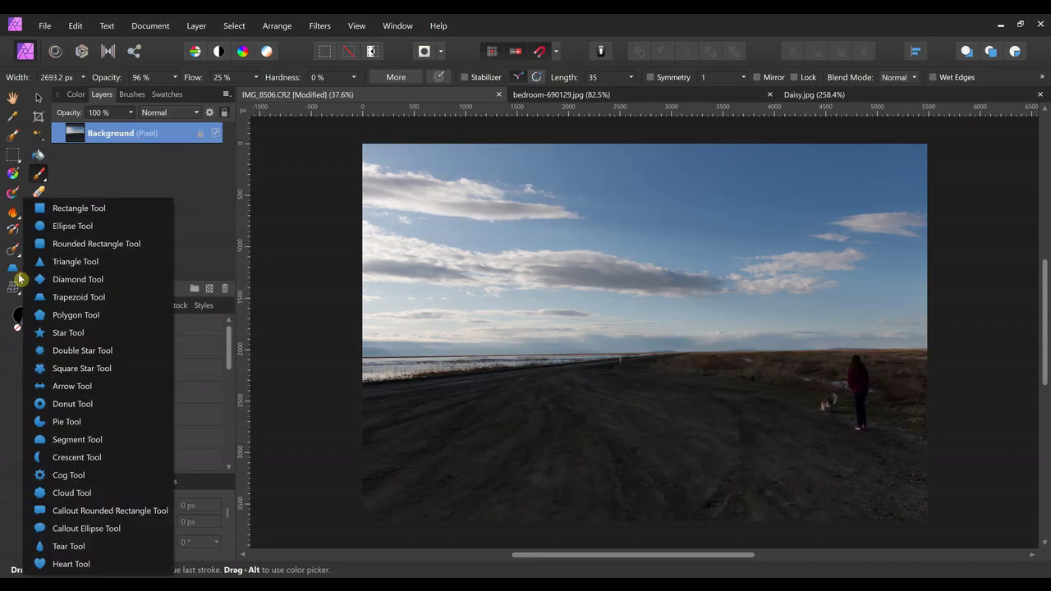
left_click(73, 226)
left_click_drag(414, 223, 530, 331)
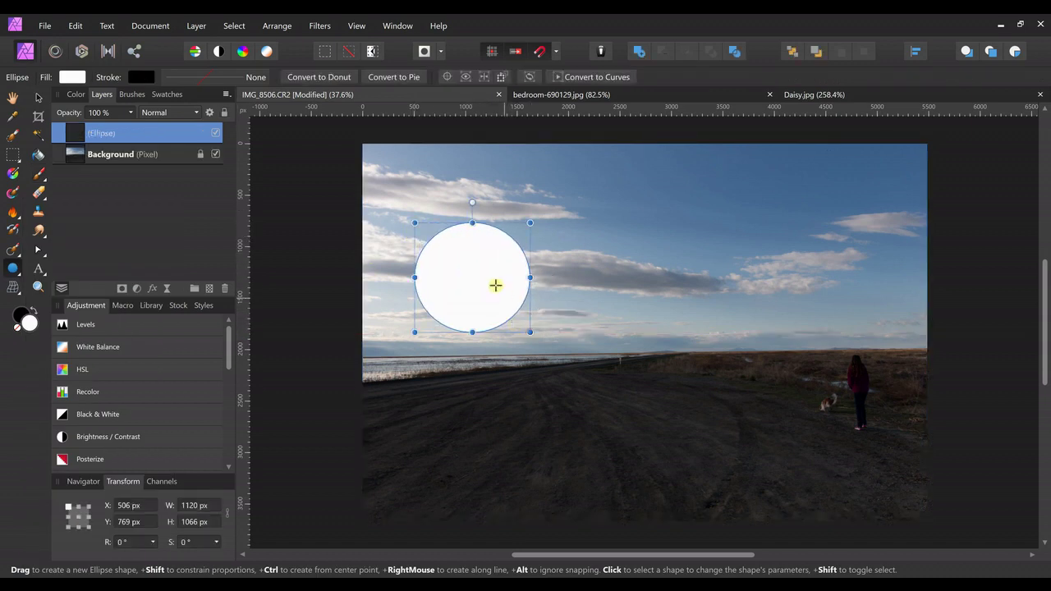
key("v")
left_click_drag(515, 290, 610, 321)
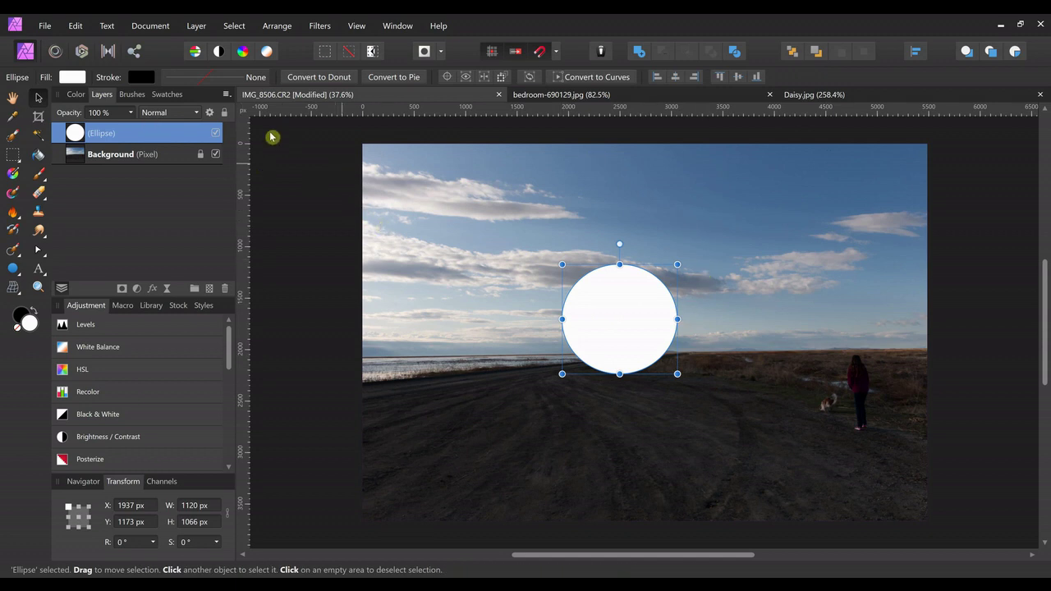
Tint the ellipse's fill pale cyan by lowering its red value to 227.
left_click(74, 79)
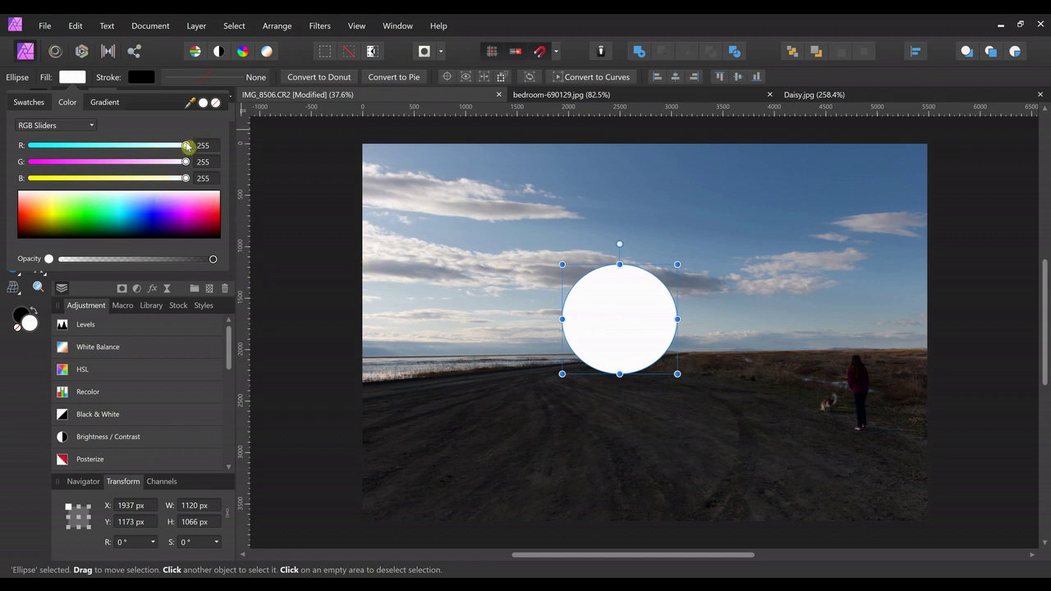
left_click_drag(187, 146, 170, 153)
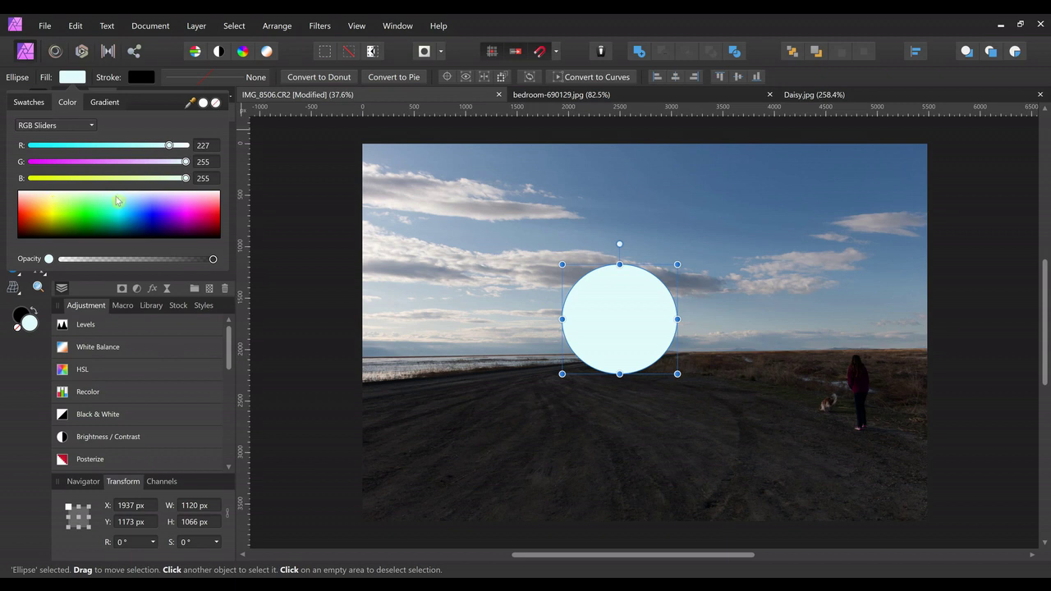
left_click(262, 161)
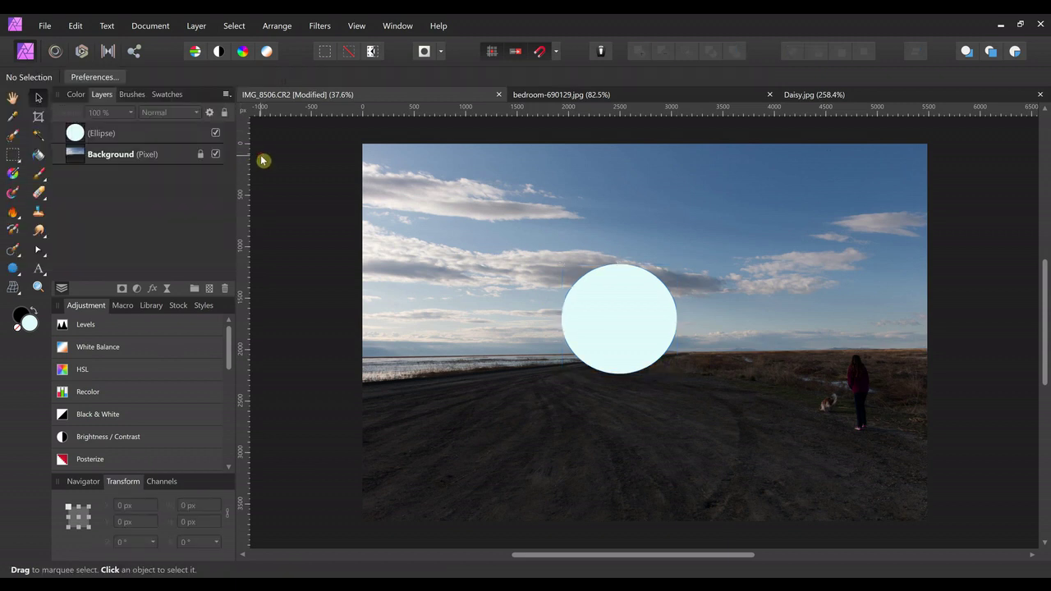
Apply a Gaussian Blur with a 500 px radius to the ellipse.
left_click(185, 137)
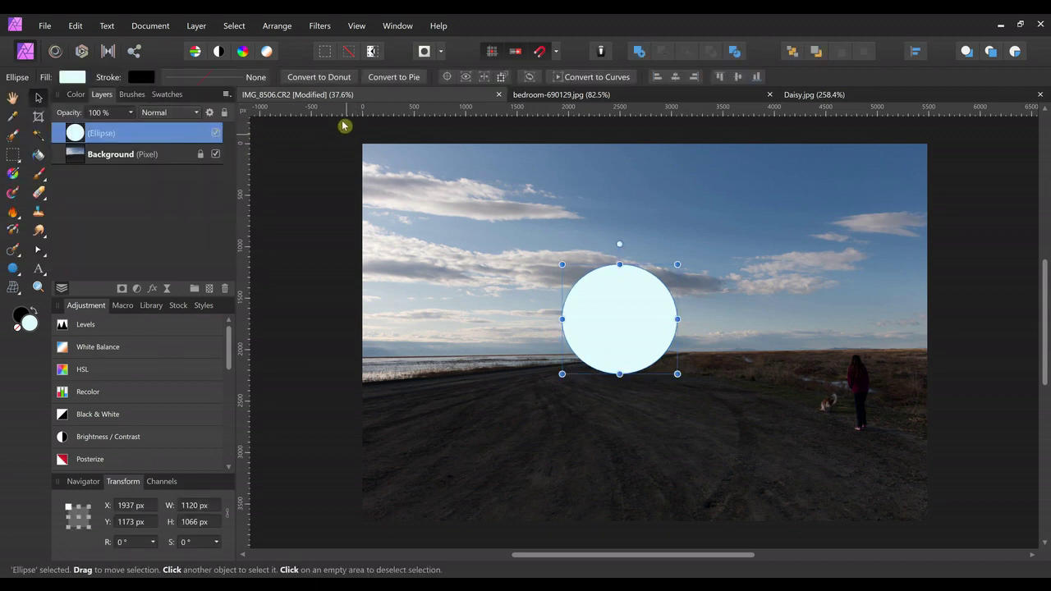
left_click(326, 26)
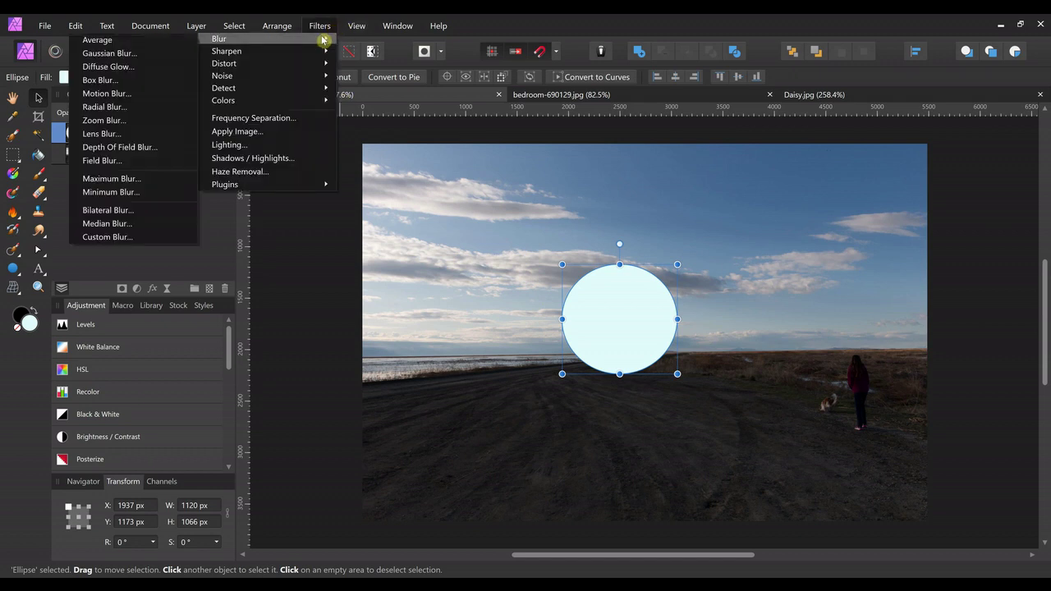
left_click(180, 54)
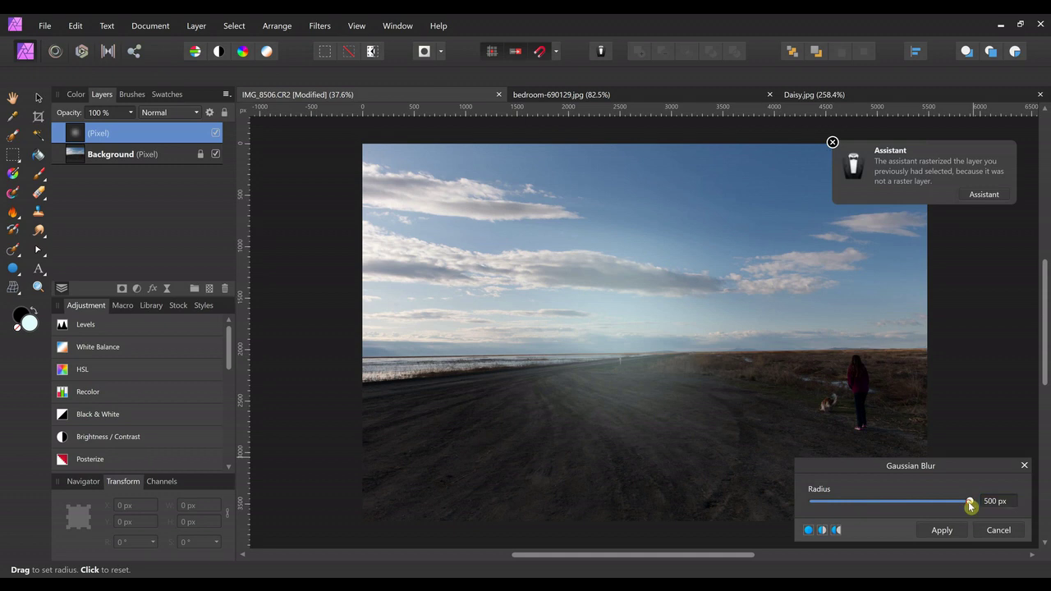
mouse_move(970, 500)
left_mouse_down()
mouse_move(821, 502)
mouse_move(972, 504)
left_mouse_up()
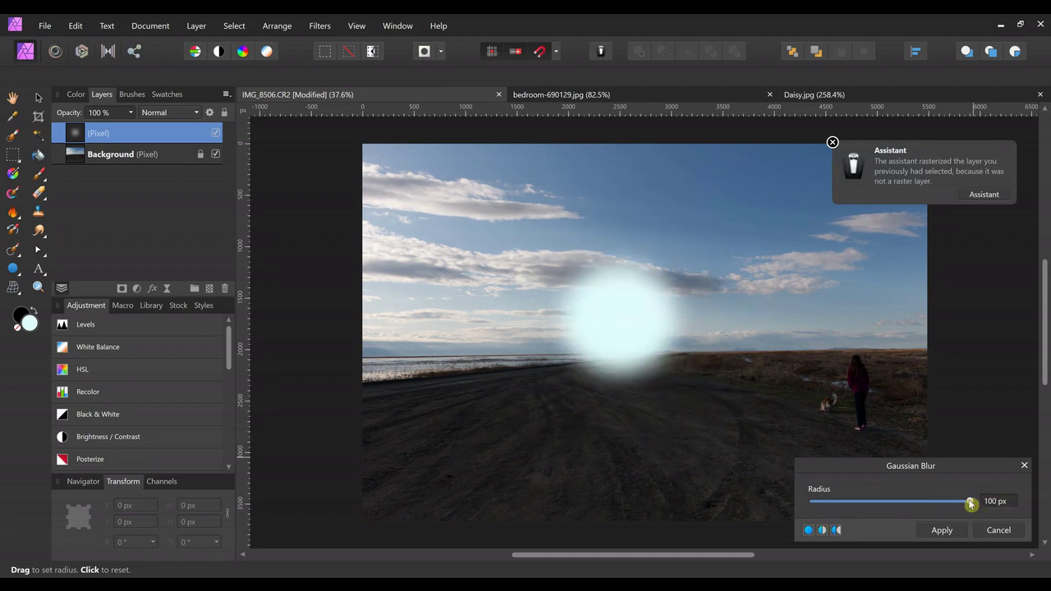
left_click(1013, 501)
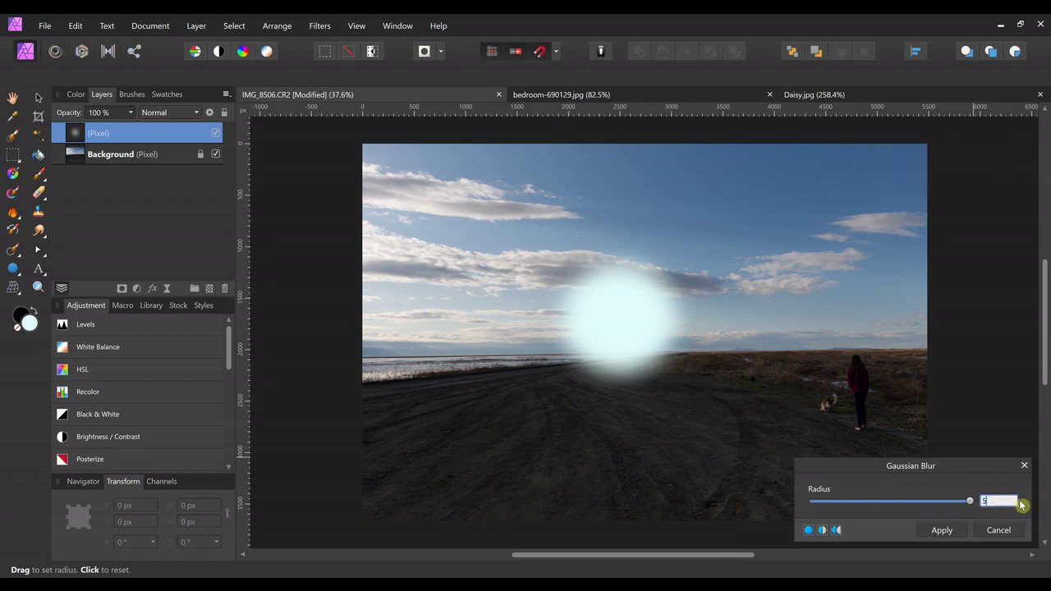
type("500")
key("Return")
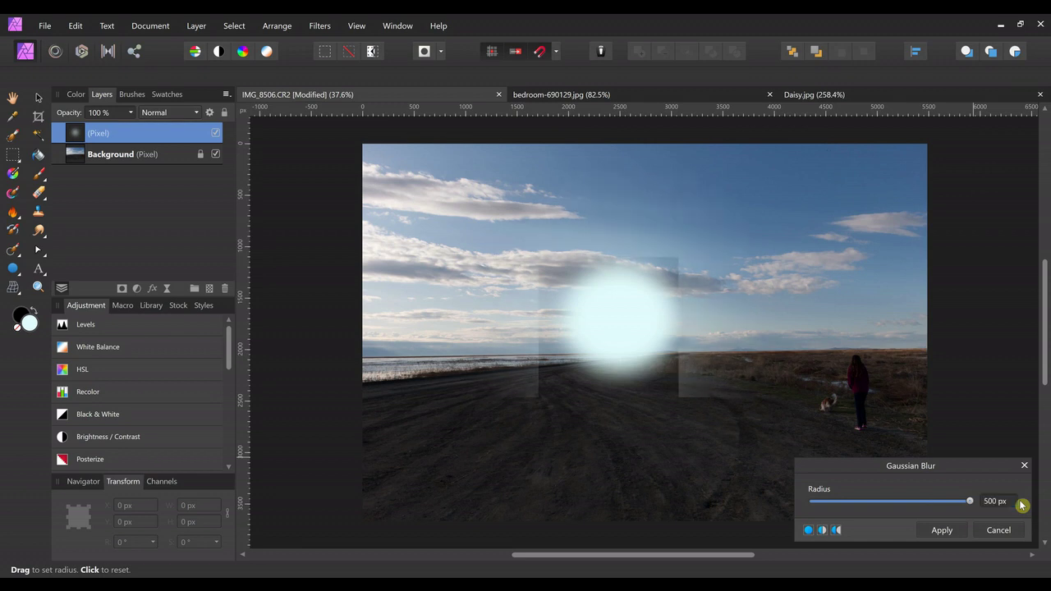
left_click(939, 532)
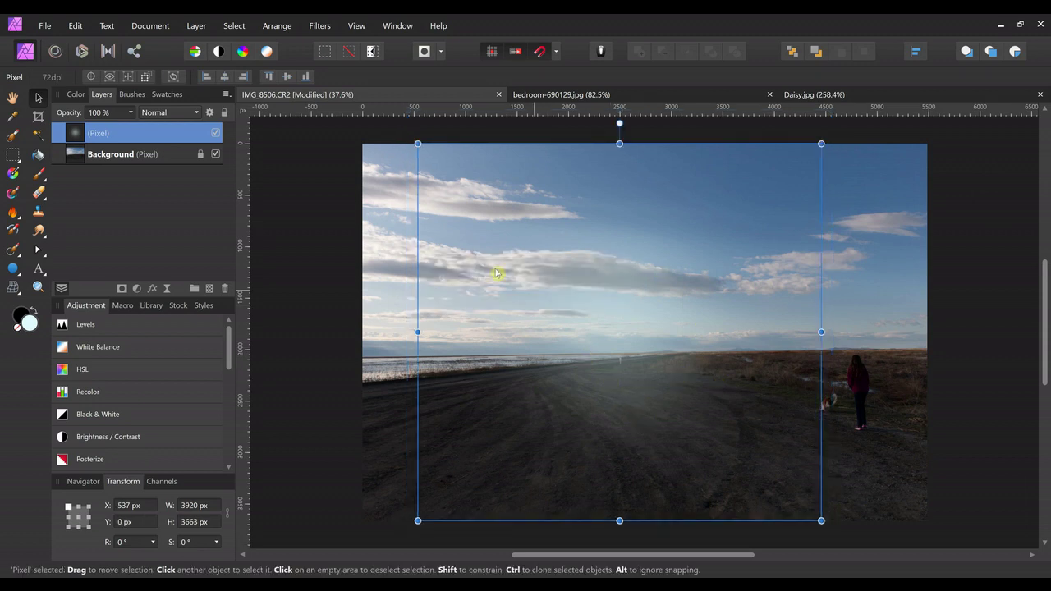
Stretch the blurred glow to about 6920 by 4560 px and position it over the photo's left side.
left_click_drag(608, 362, 383, 272)
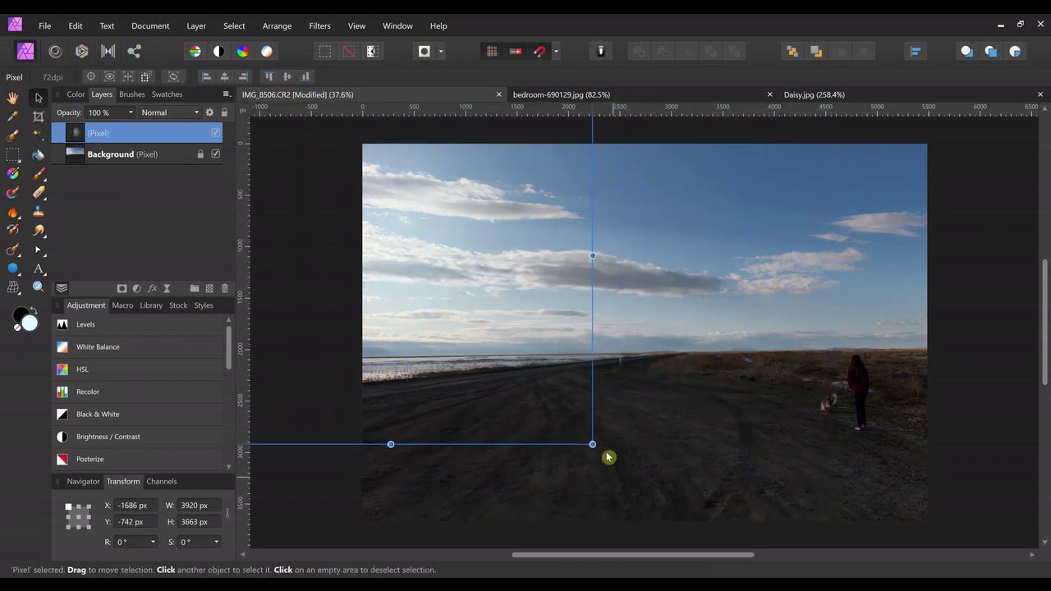
left_click_drag(600, 449, 726, 496)
left_click_drag(694, 303, 900, 314)
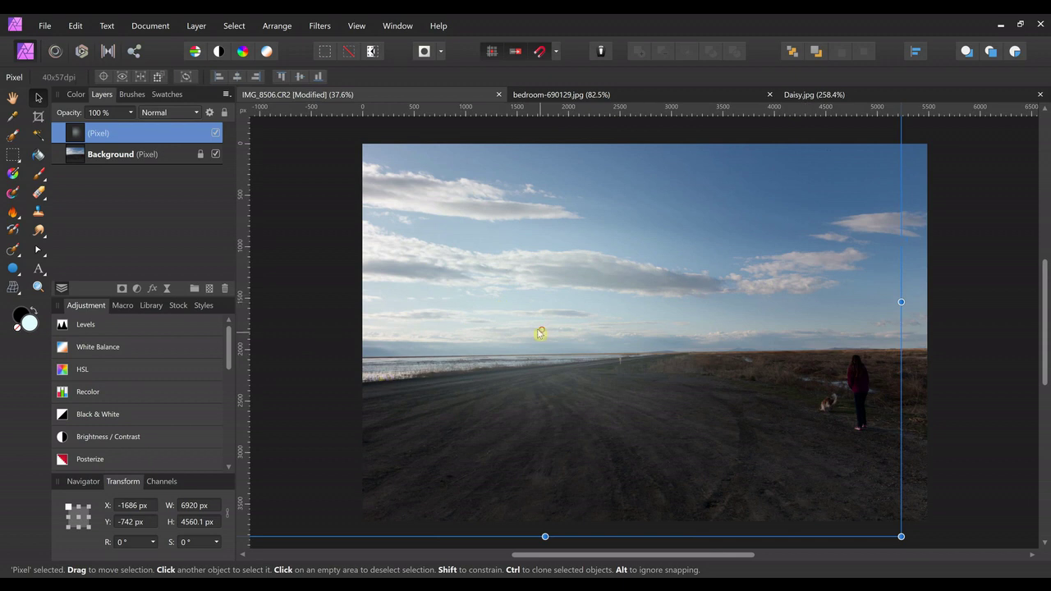
left_click_drag(545, 331, 498, 323)
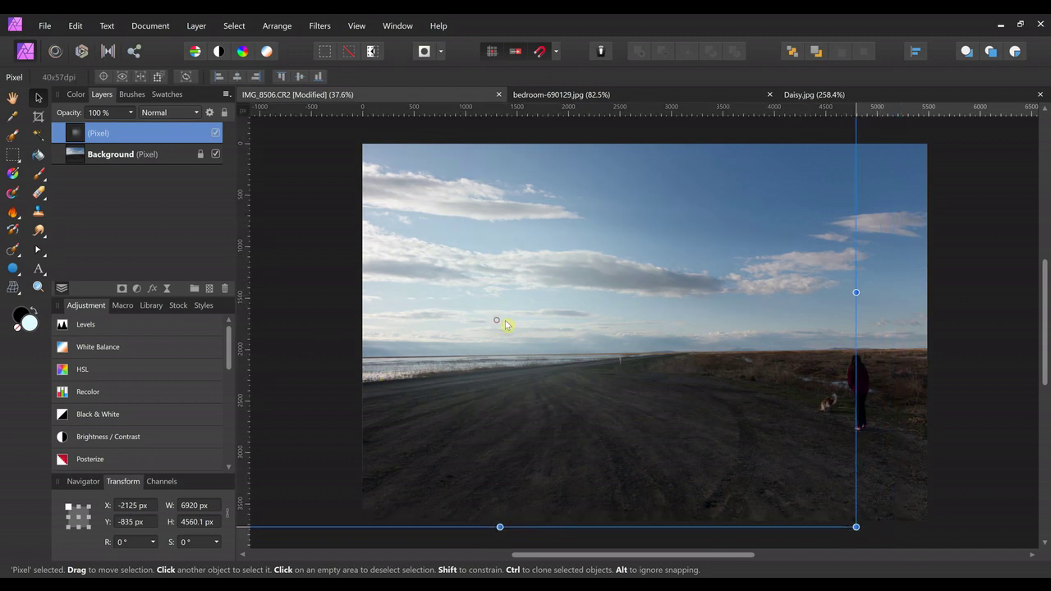
Compare the photo with and without the glow layer, and select that layer again.
left_click(991, 326)
left_click(215, 135)
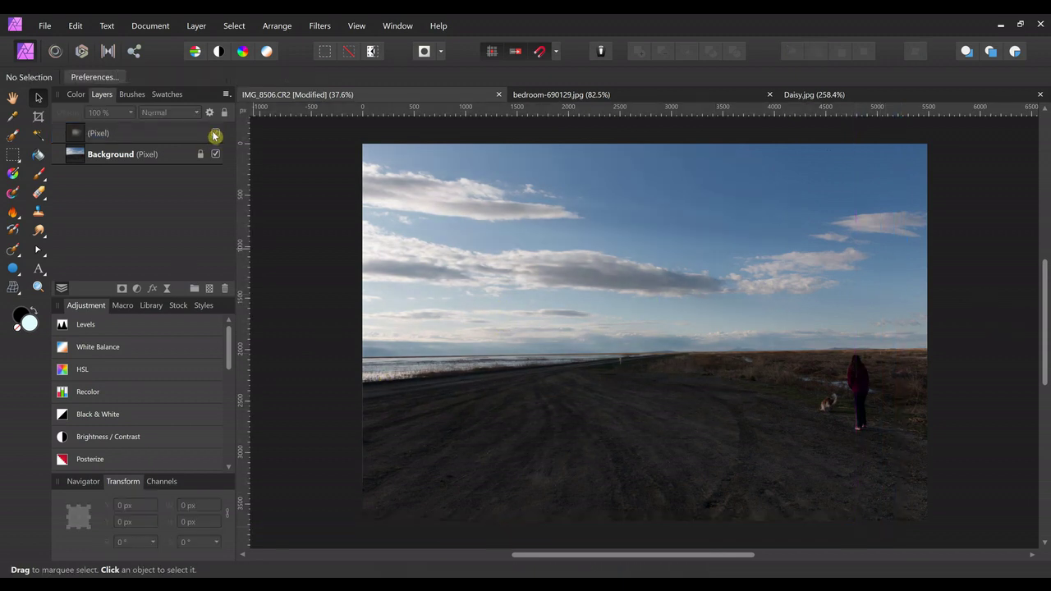
left_click(215, 134)
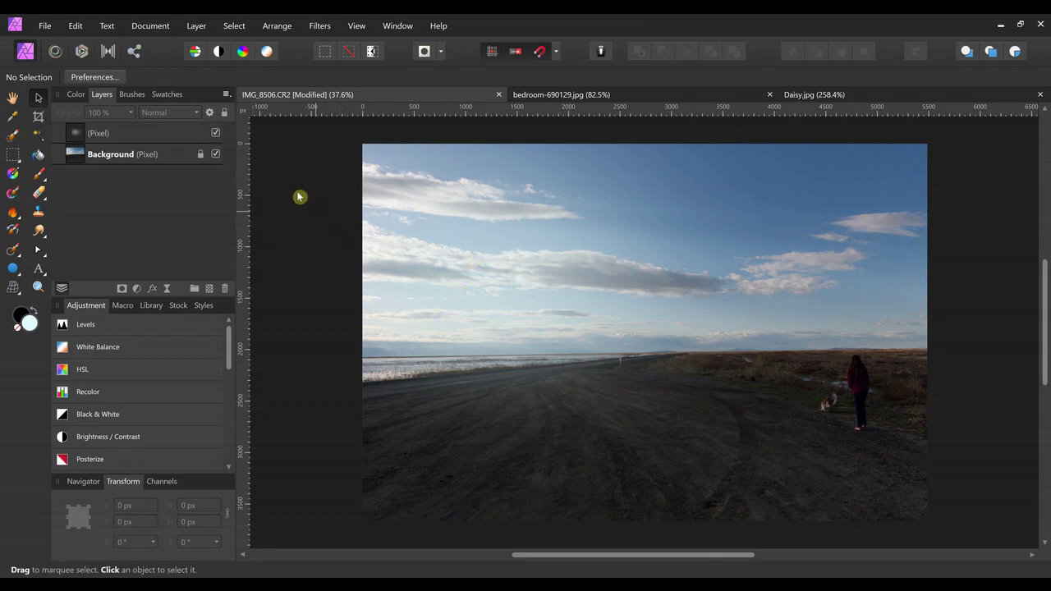
left_click(186, 133)
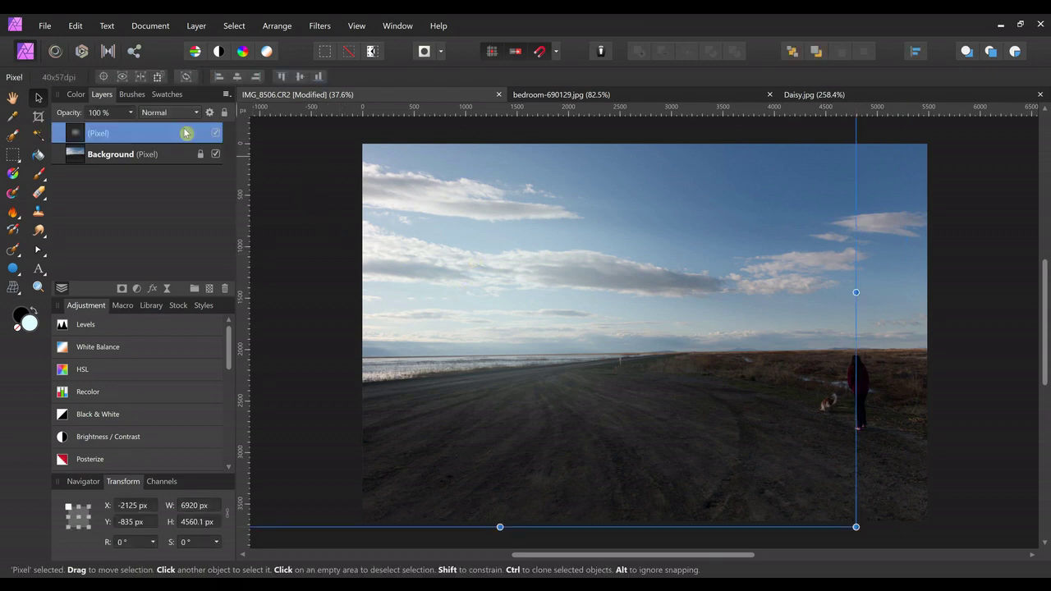
Delete the blurred glow layer from the landscape photo and switch to the bedroom-690129.jpg document.
key("Delete")
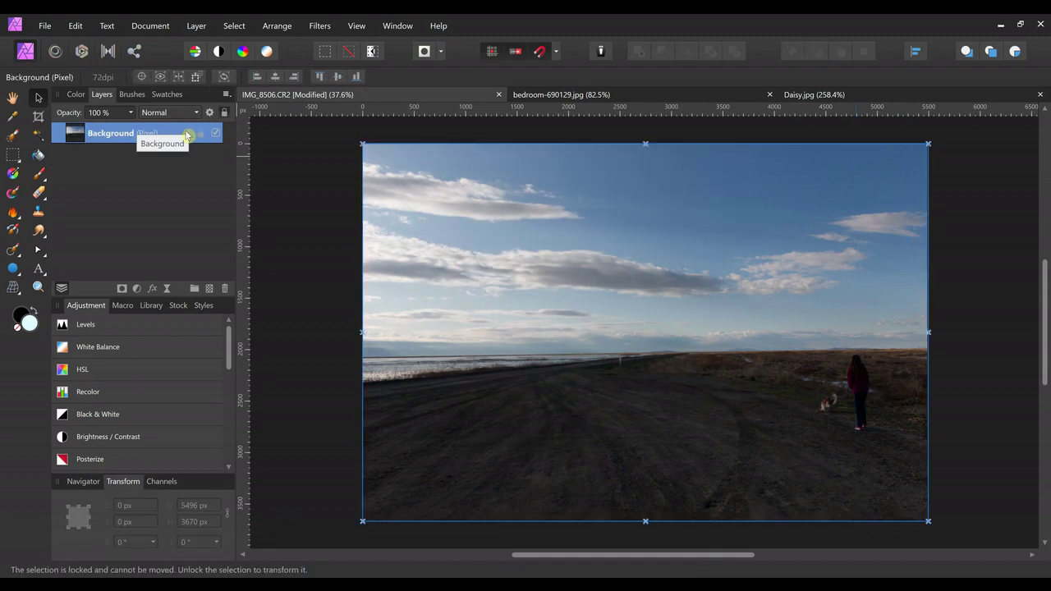
left_click(568, 95)
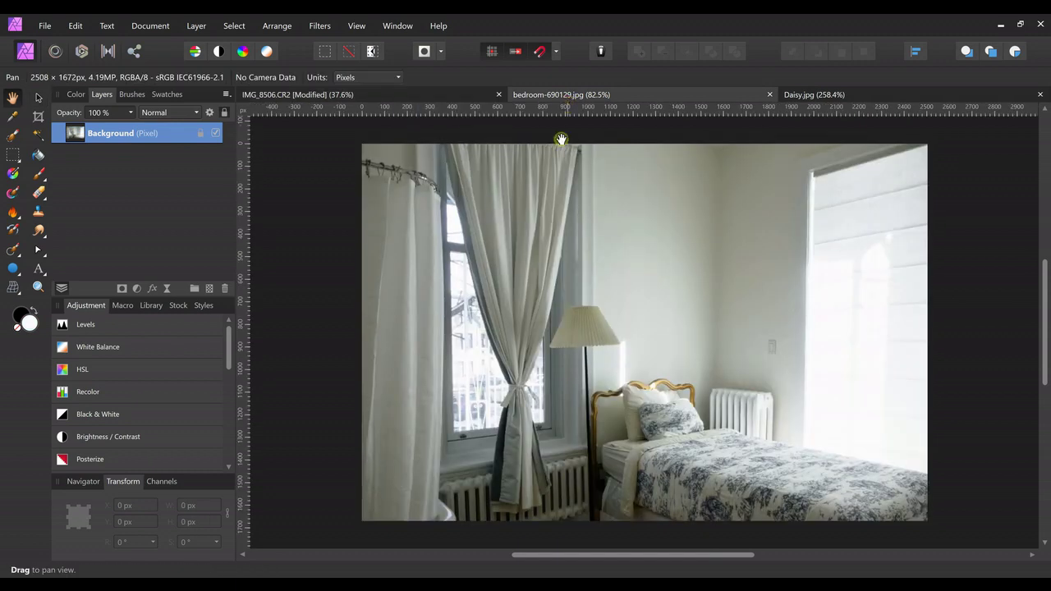
Draw a white trapezoid about 755 by 1399 px over the bright window beside the bed and convert it to curves.
mouse_move(591, 230)
left_mouse_down()
mouse_move(570, 228)
mouse_move(578, 233)
left_mouse_up()
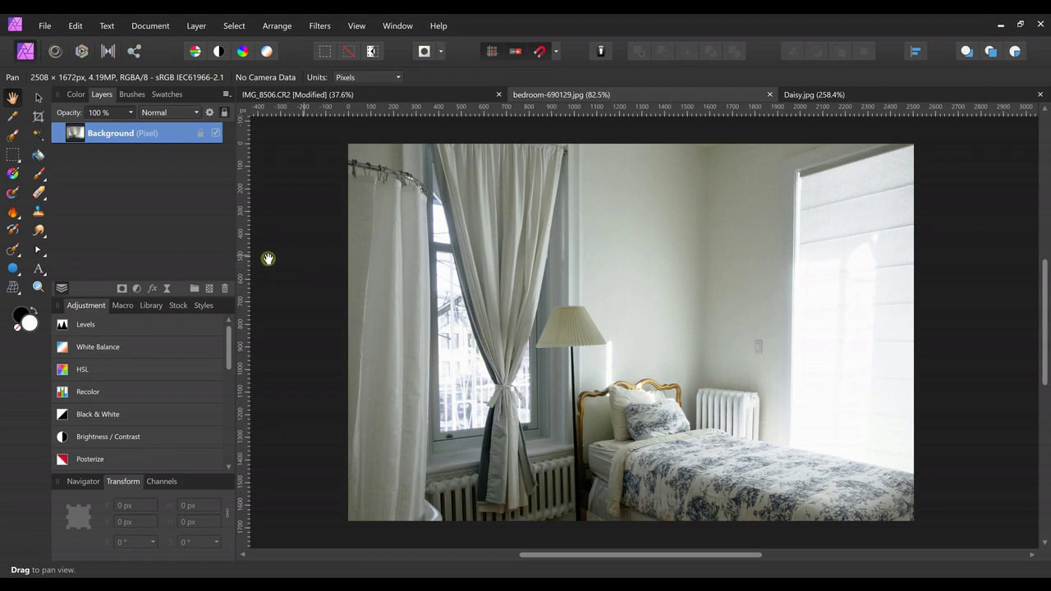
left_click(19, 276)
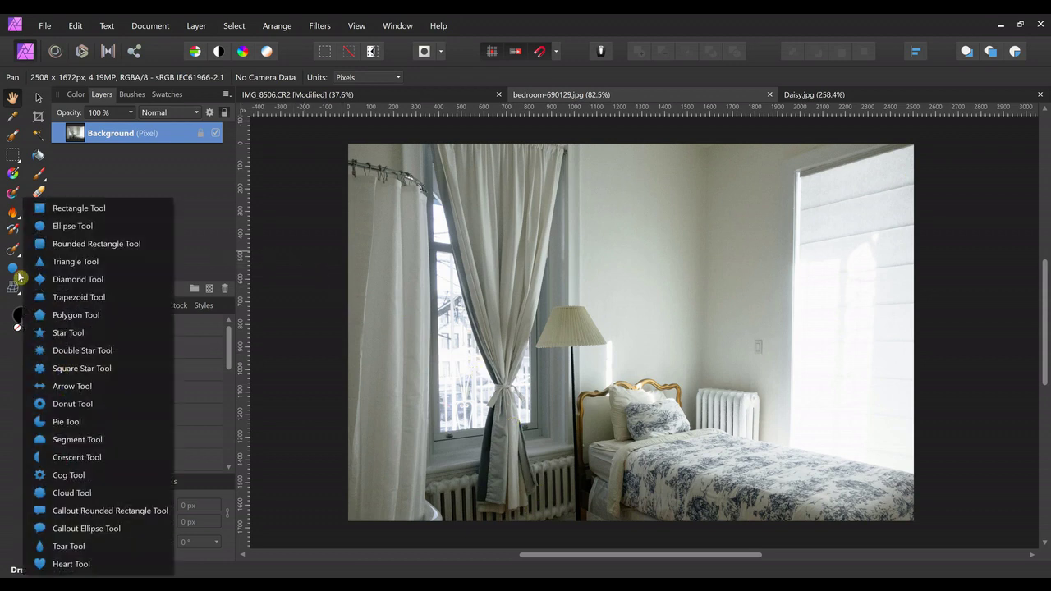
left_click(90, 296)
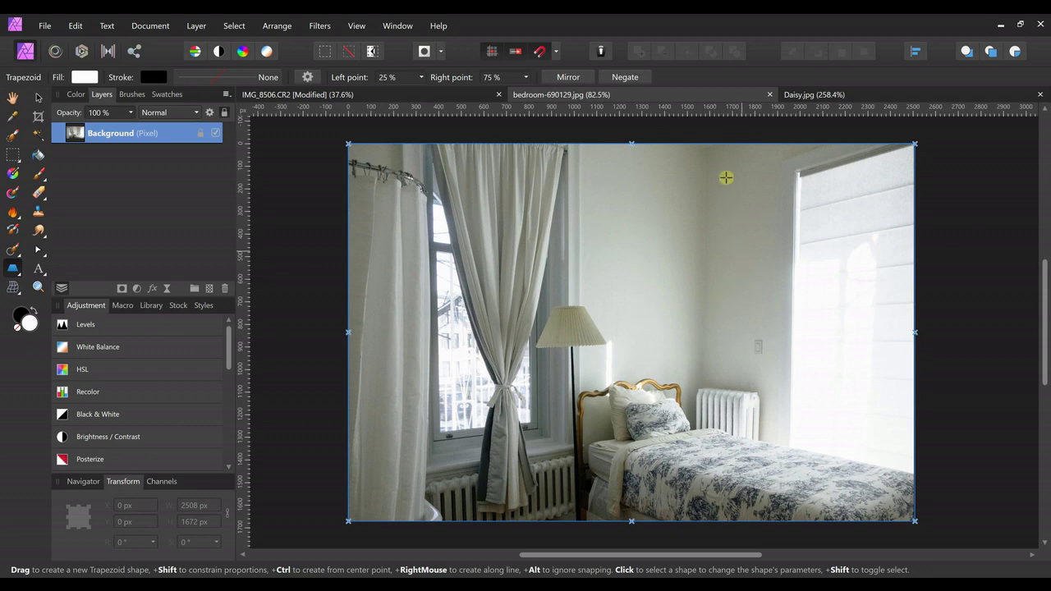
left_click_drag(721, 177, 893, 493)
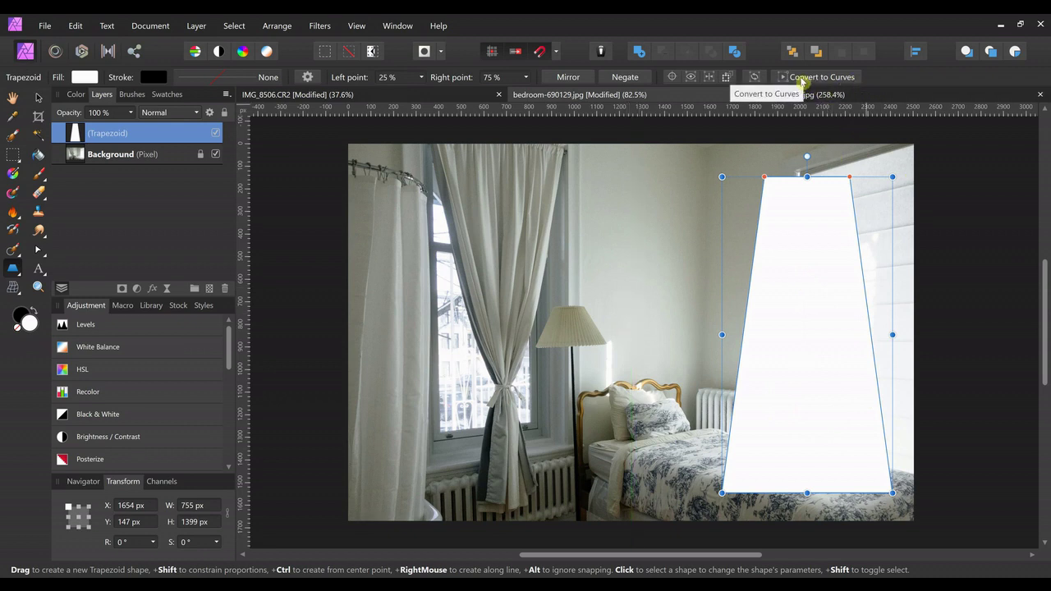
left_click(816, 78)
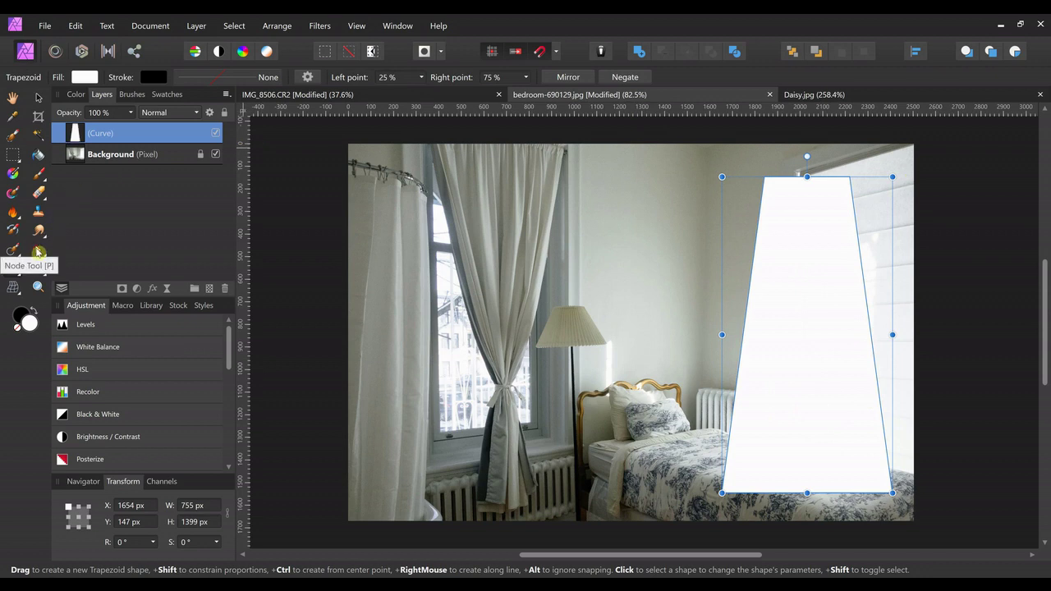
Reshape the curve with its upper nodes on the bright window's top corners and its lower nodes at about (2508, 1453) px and (457, 1672) px.
left_click(38, 252)
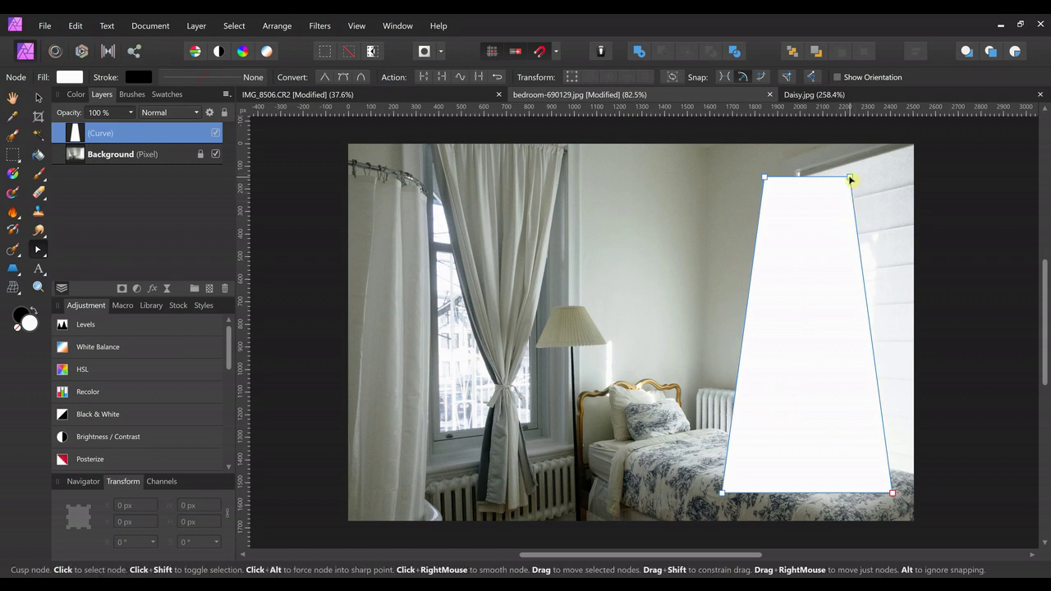
left_click_drag(851, 178, 915, 148)
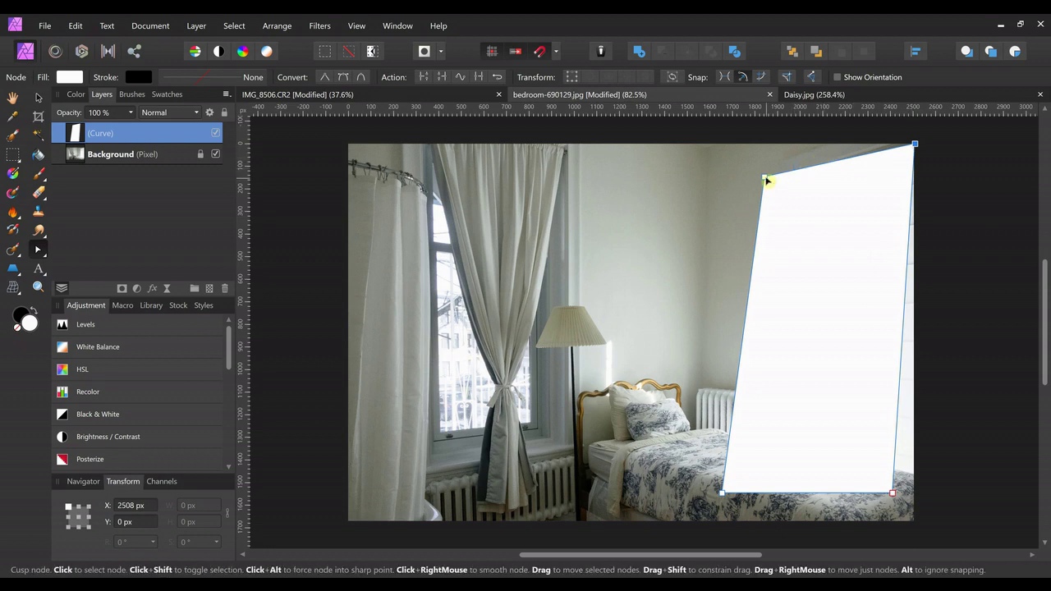
left_click_drag(765, 177, 804, 195)
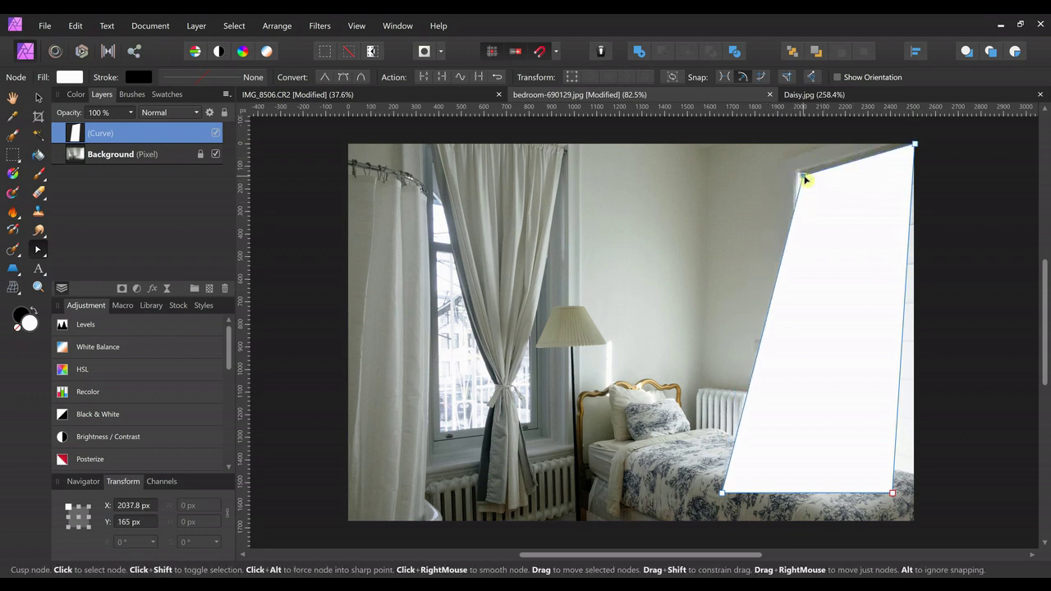
left_click(804, 177)
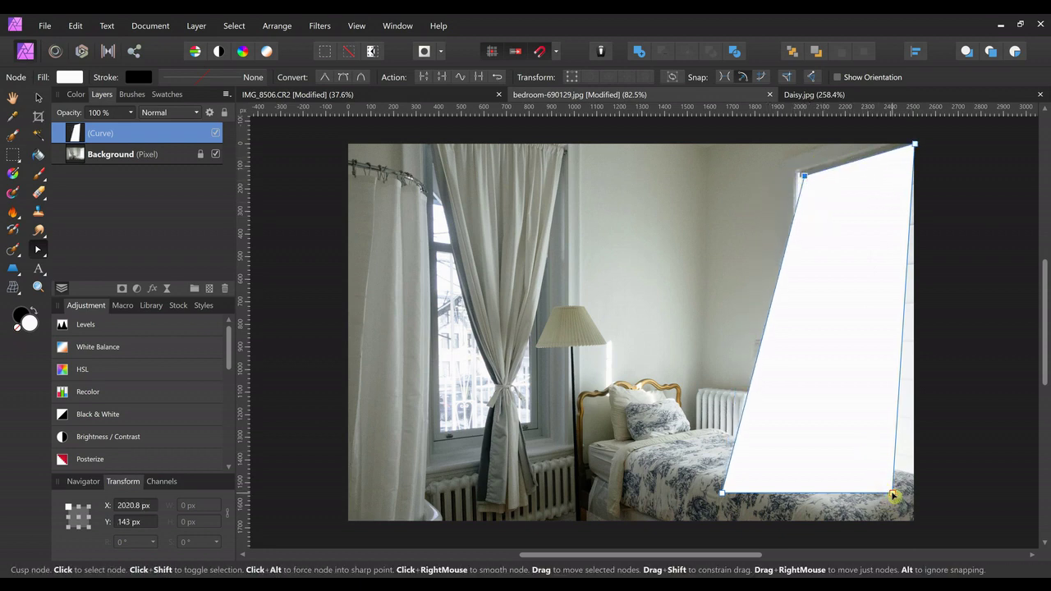
left_click_drag(894, 496, 915, 472)
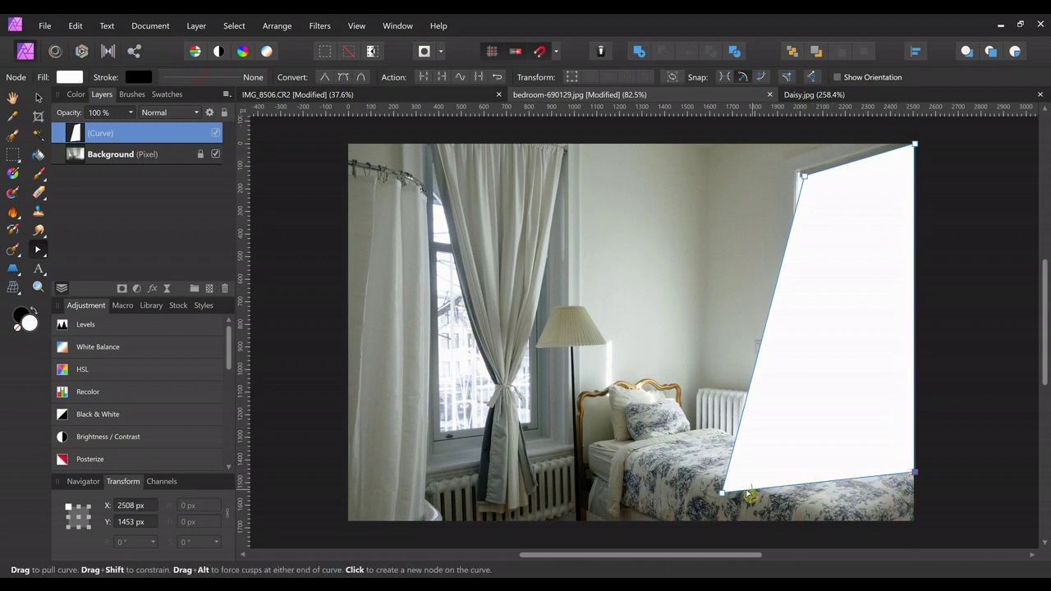
left_click_drag(724, 496, 452, 513)
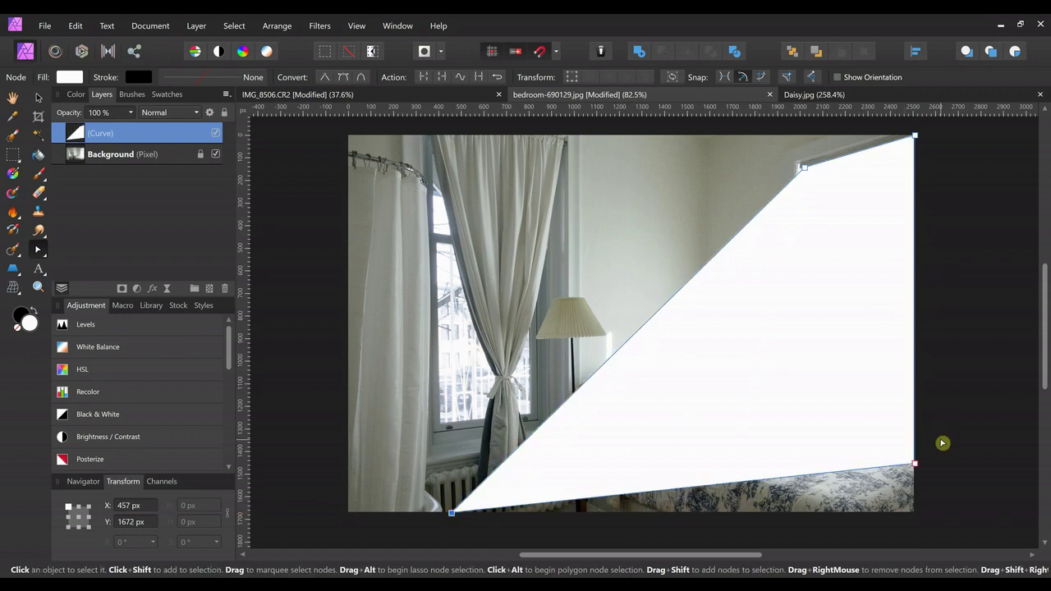
Add a node on the curve's lower edge and pull it below the photo to about X 2020 px, Y 1897 px.
left_click(827, 476)
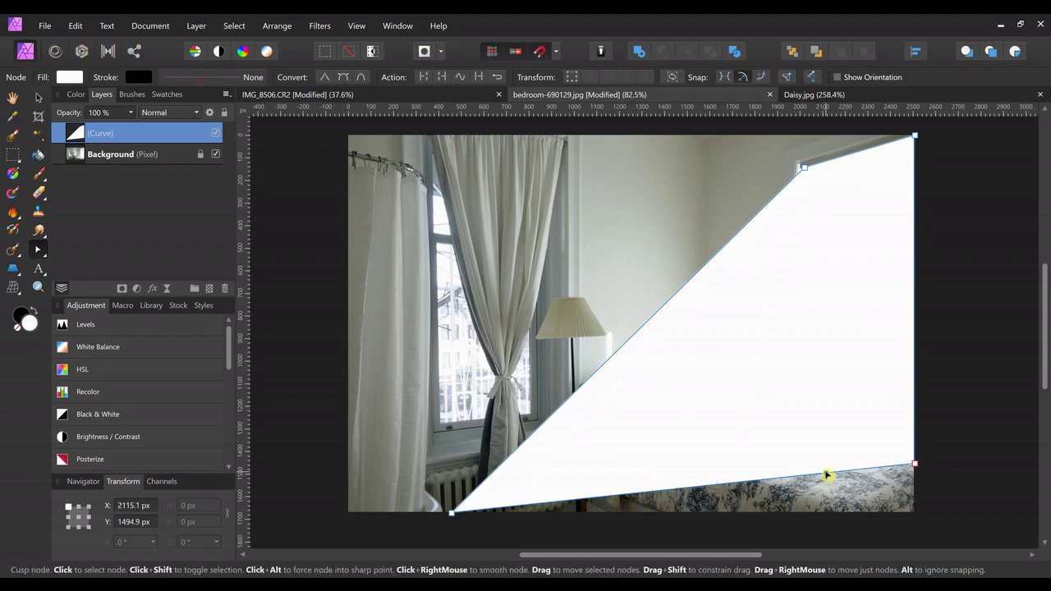
left_click_drag(827, 476, 805, 491)
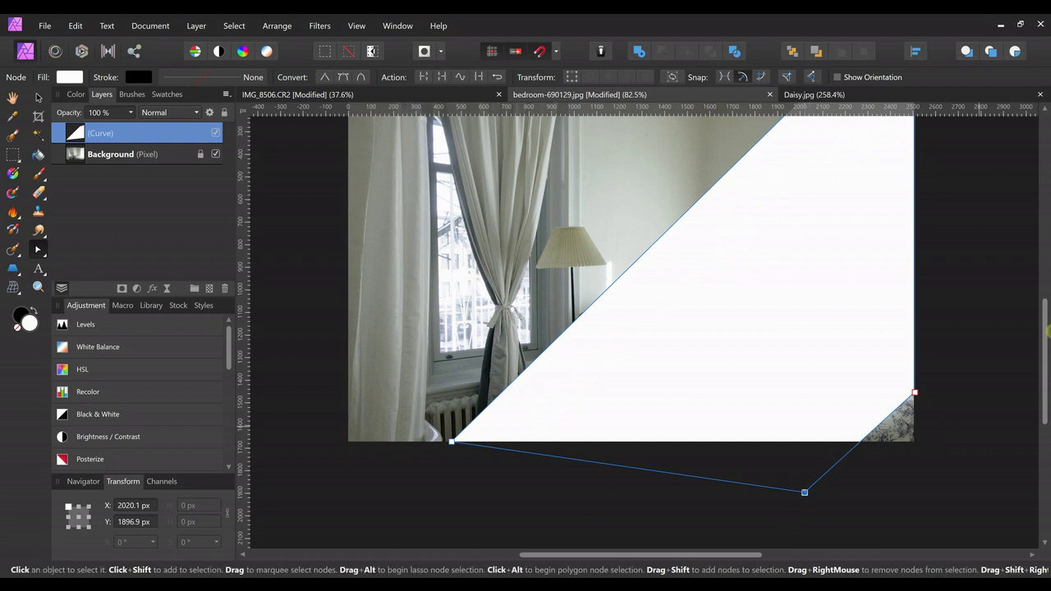
left_click_drag(1045, 329, 1045, 291)
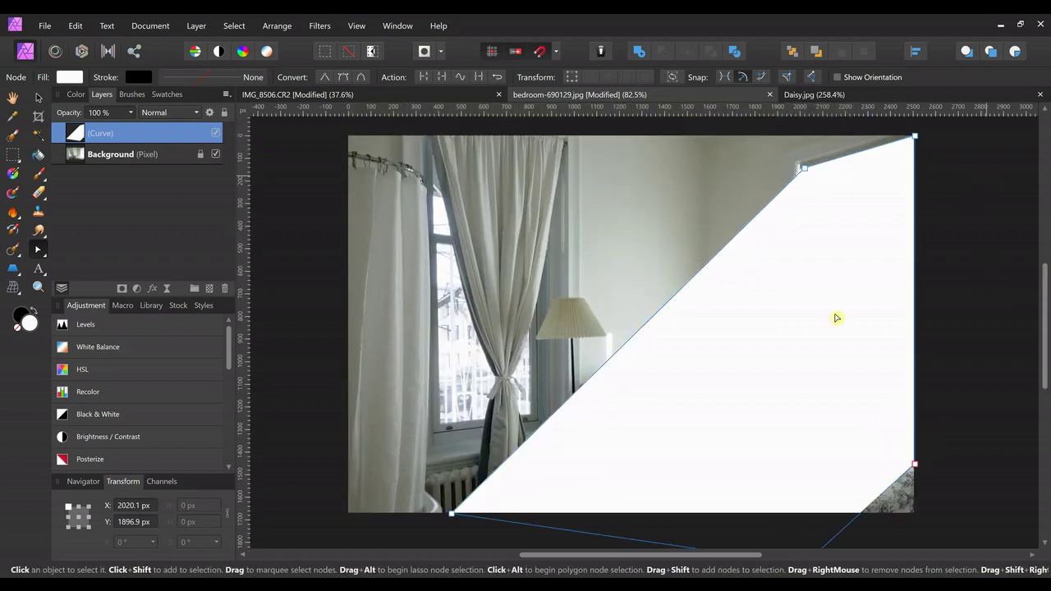
Reselect the curve layer, duplicate it, and hide the lower copy as a spare.
left_click(974, 262)
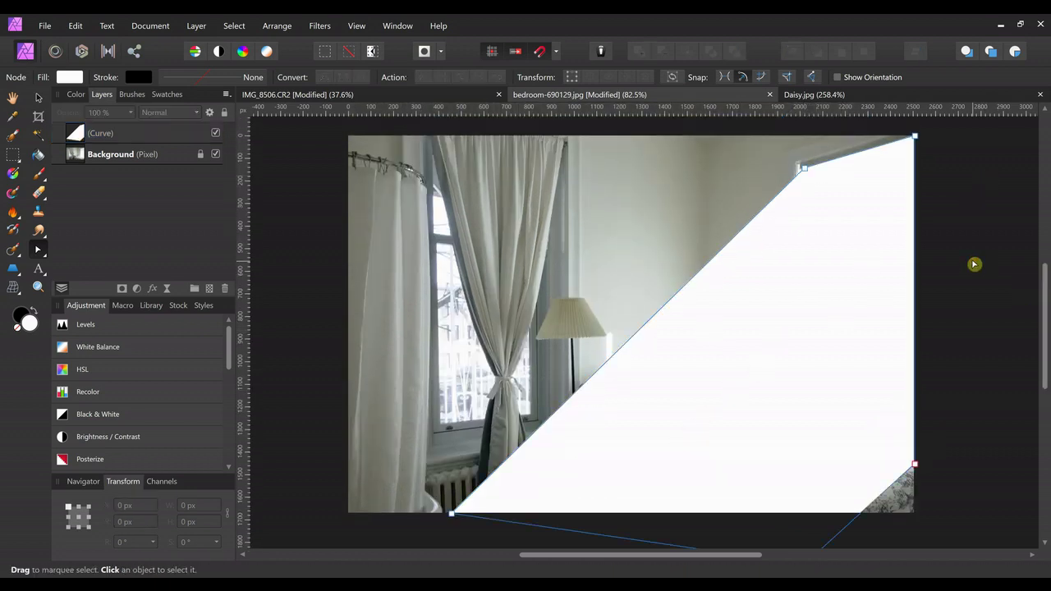
left_click(168, 136)
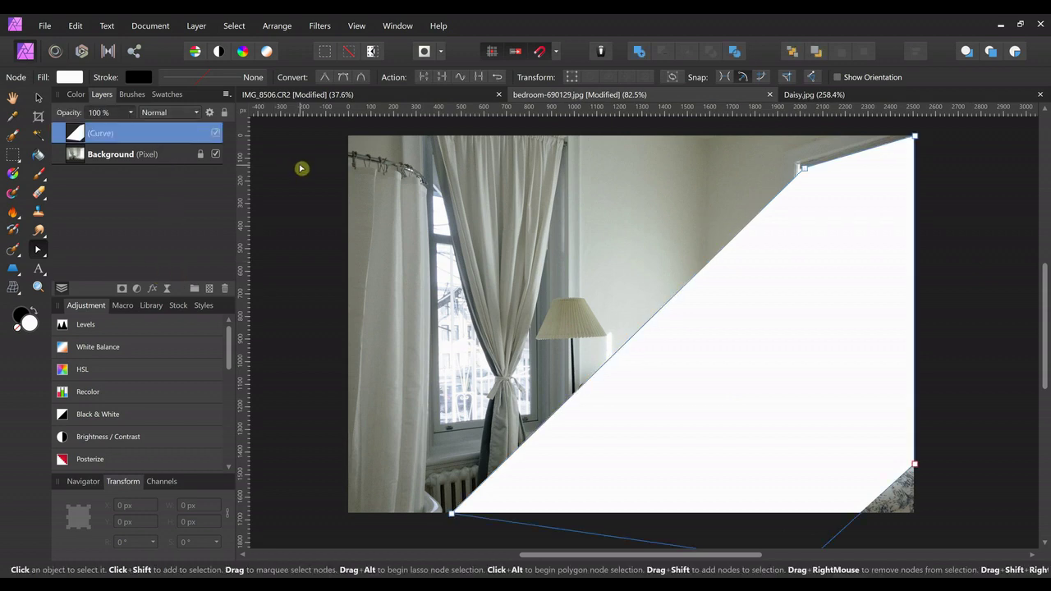
key("ctrl+j")
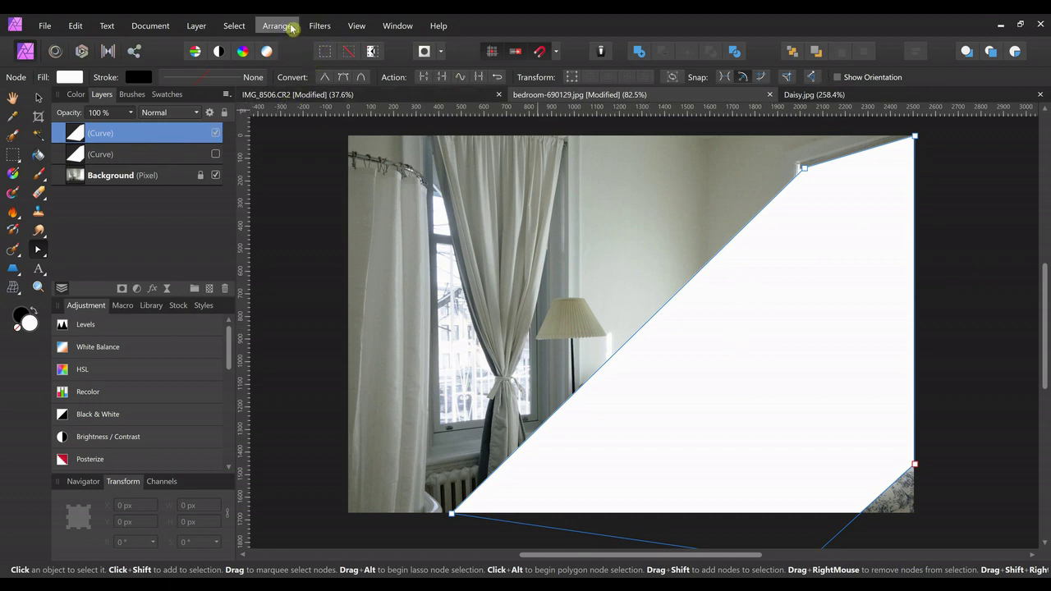
Apply a Gaussian Blur with a 500 px radius to the top curve copy and dismiss the assistant notice.
left_click(318, 27)
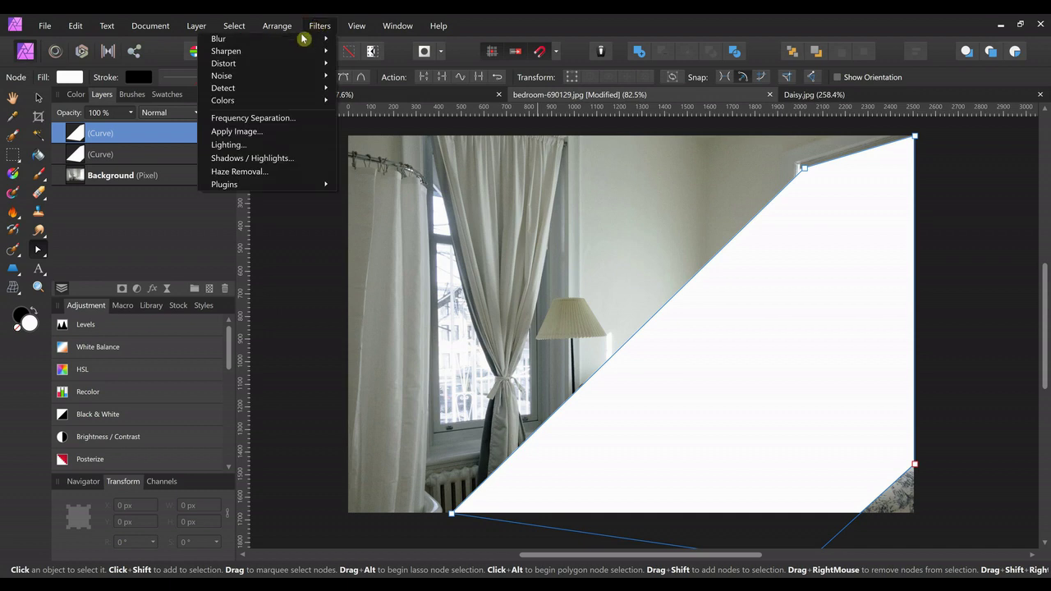
mouse_move(300, 38)
left_click(148, 54)
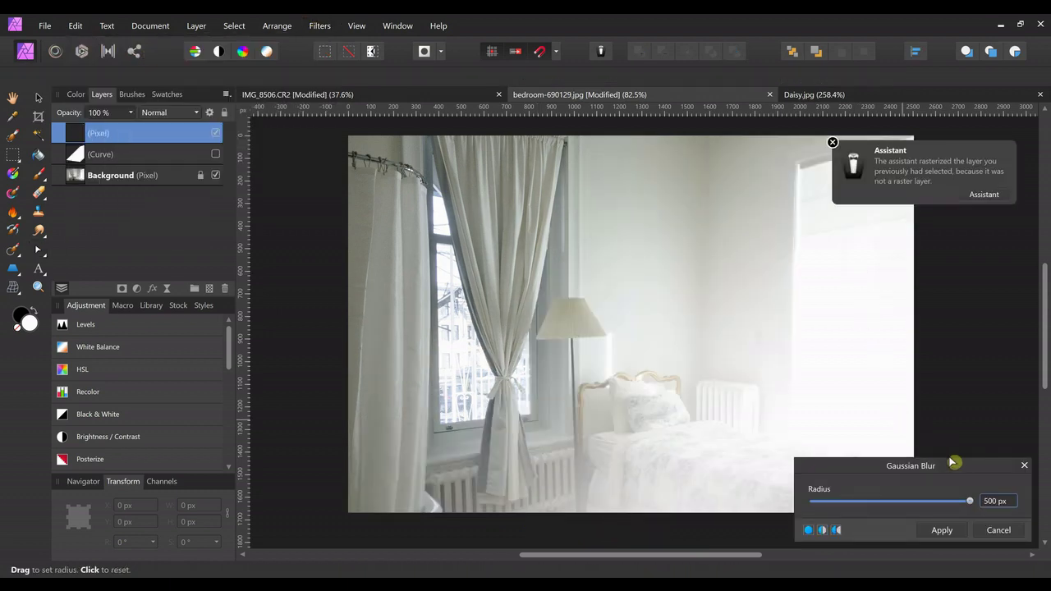
left_click_drag(965, 469, 354, 190)
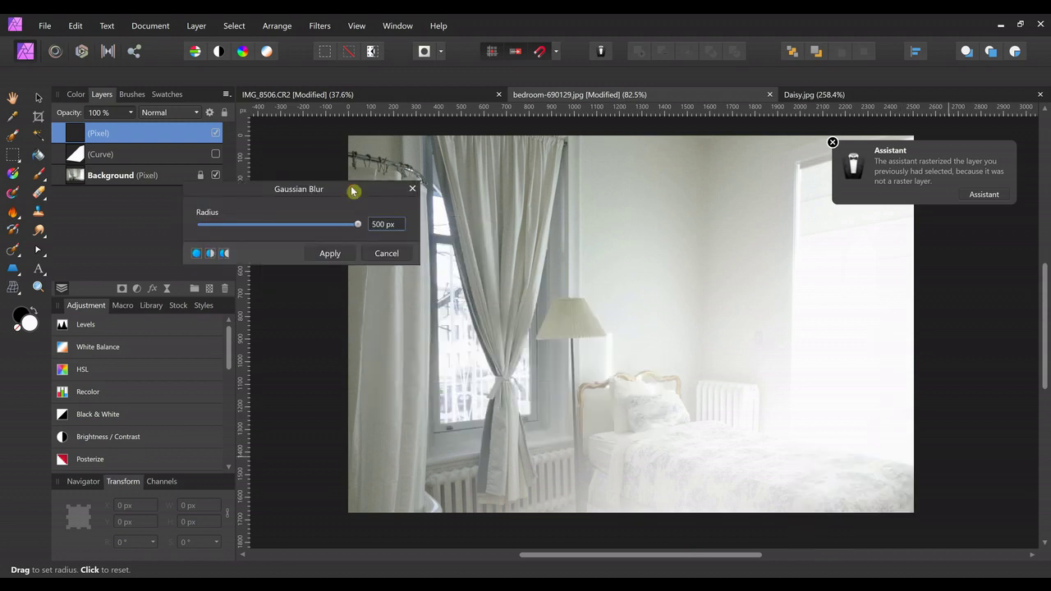
left_click(329, 253)
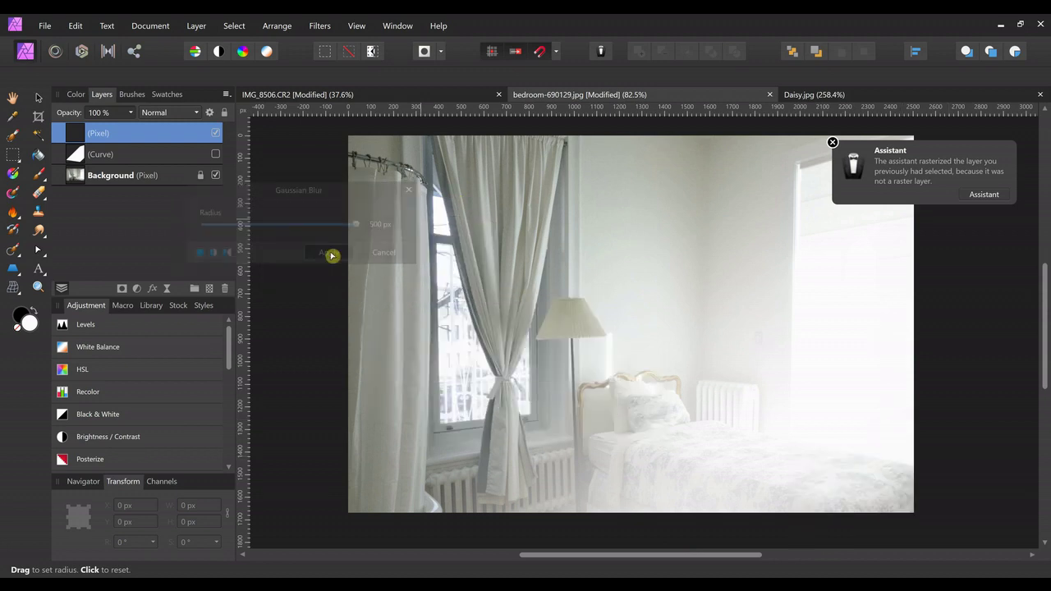
key("a")
left_click(551, 227)
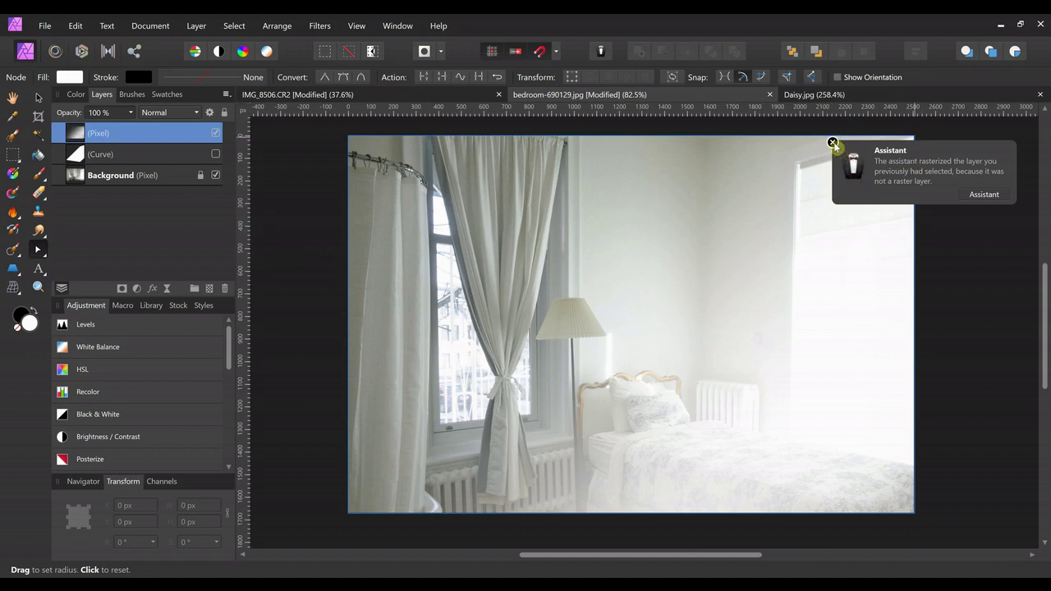
left_click(834, 143)
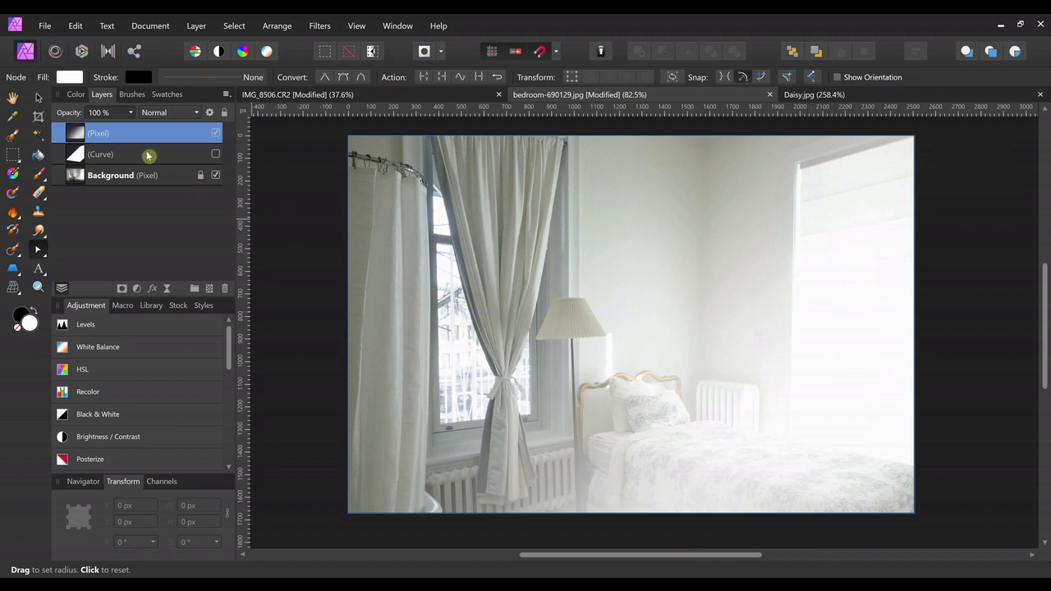
Set the blurred layer's blend mode to Soft Light and its opacity to 92 %.
left_click(197, 114)
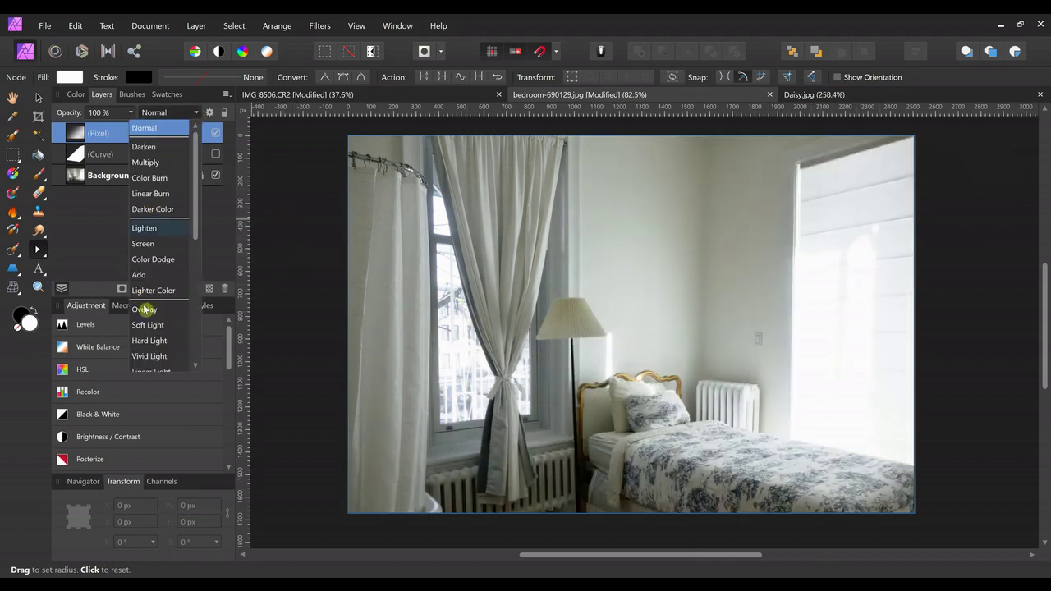
left_click(152, 325)
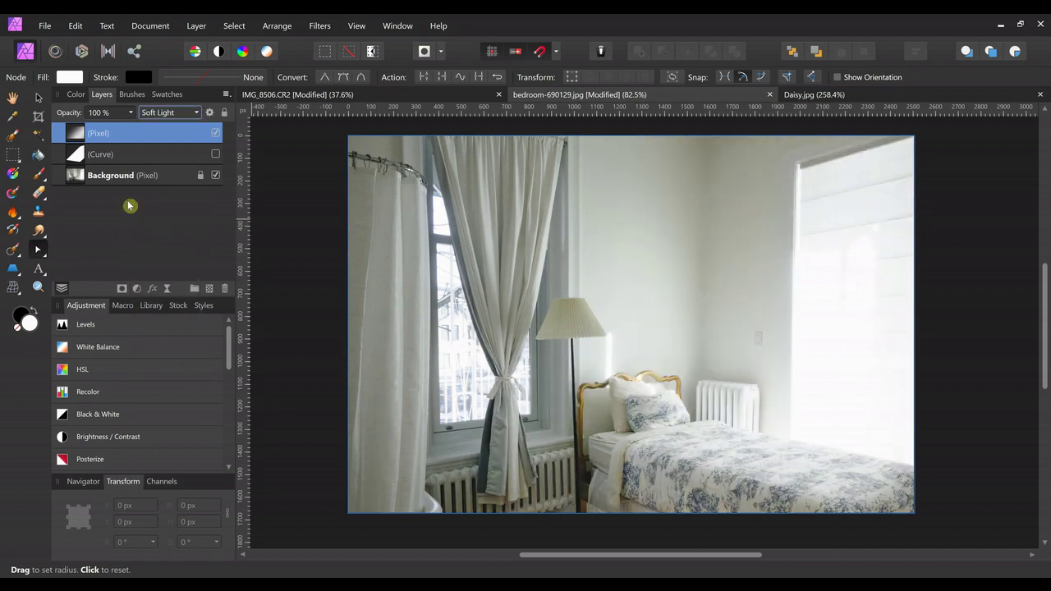
left_click(130, 113)
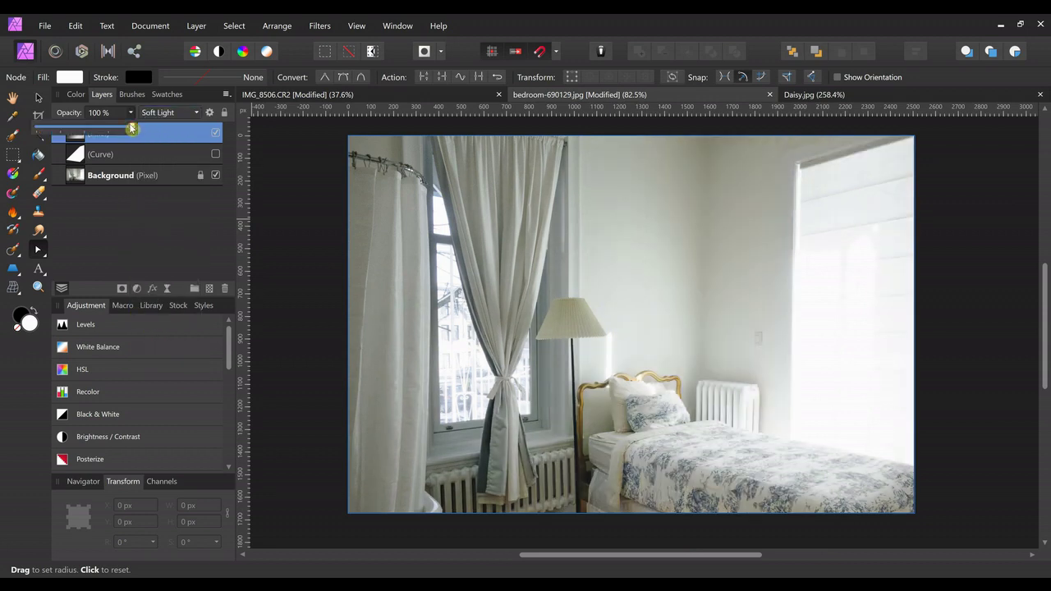
mouse_move(131, 127)
left_mouse_down()
mouse_move(81, 132)
mouse_move(134, 132)
left_mouse_up()
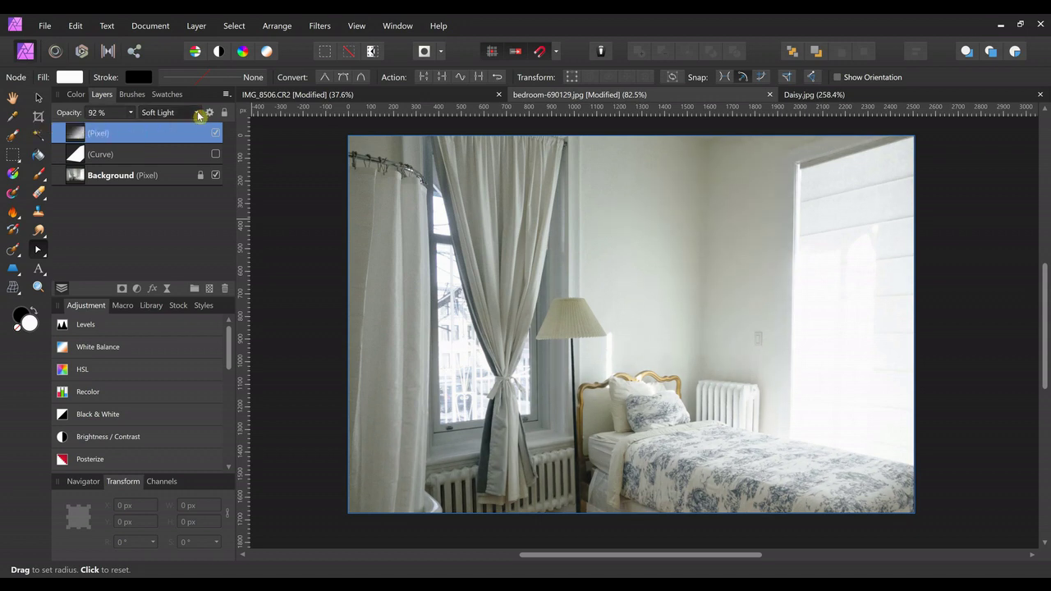
Return the blurred layer's blend mode to Normal and set its opacity to 56 %.
left_click(196, 112)
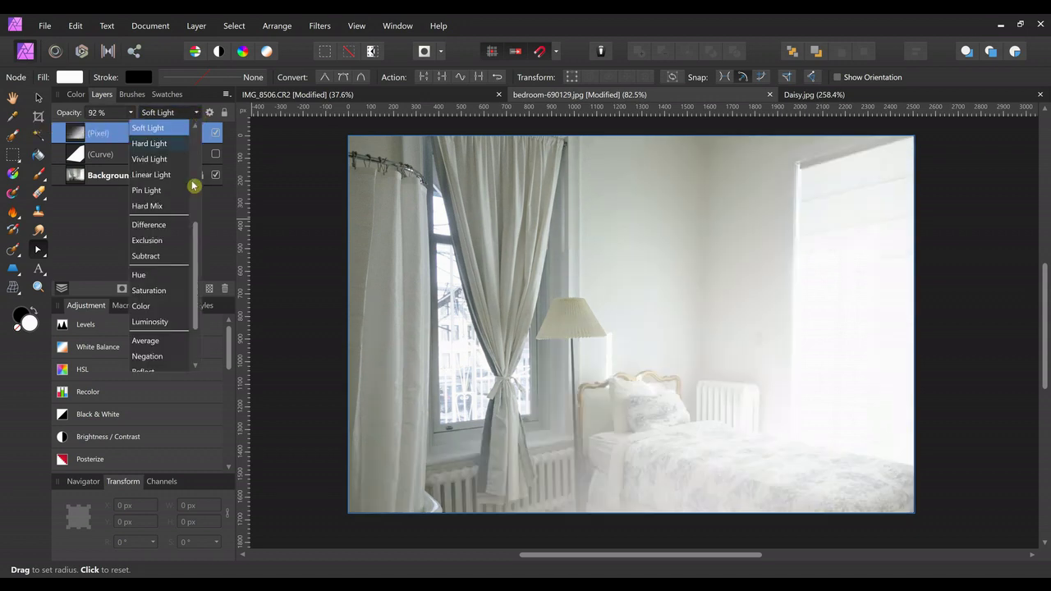
left_click_drag(195, 235, 195, 146)
left_click(162, 129)
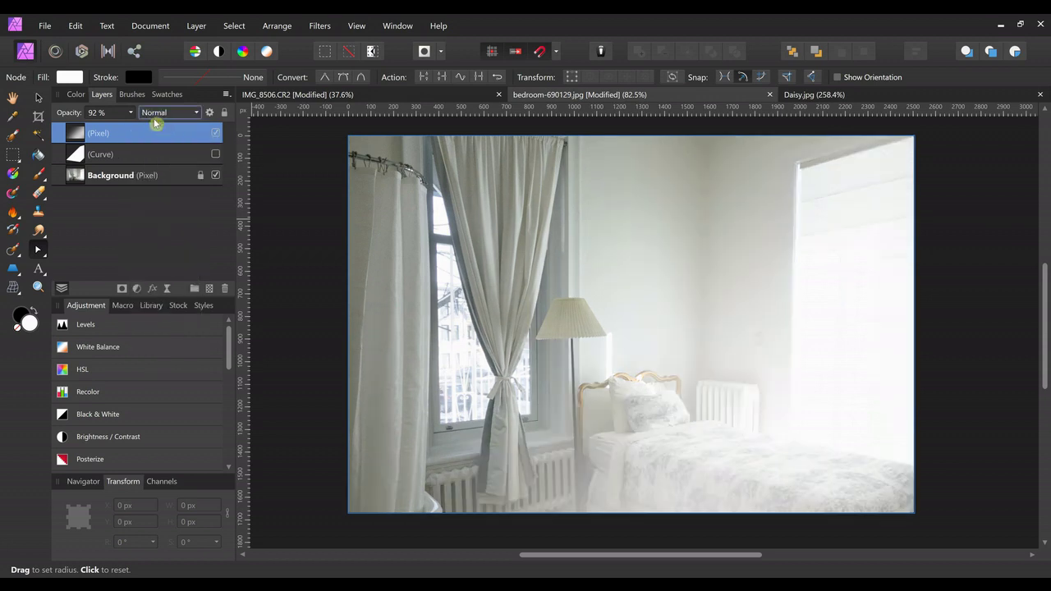
left_click(131, 112)
left_click_drag(134, 130, 97, 129)
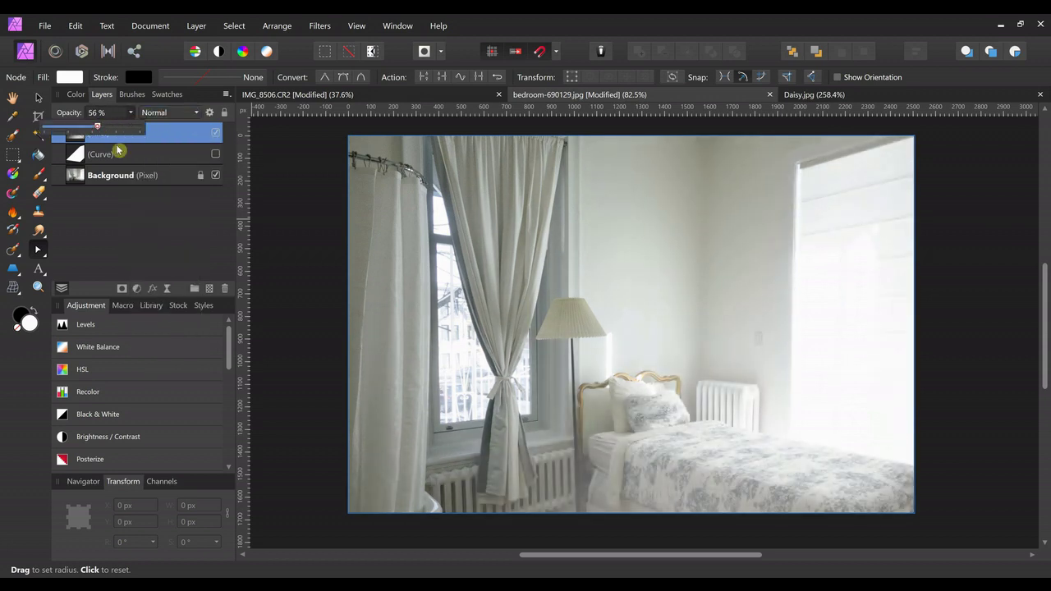
left_click(277, 168)
Compare the bedroom photo with and without the blurred light layer, and delete that layer.
left_click(216, 134)
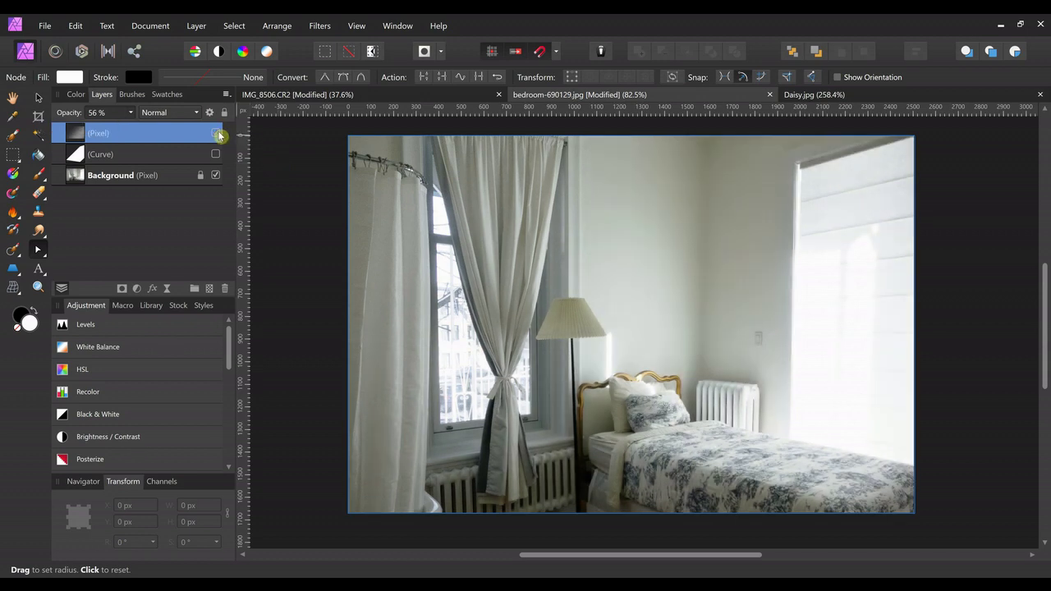
left_click(217, 134)
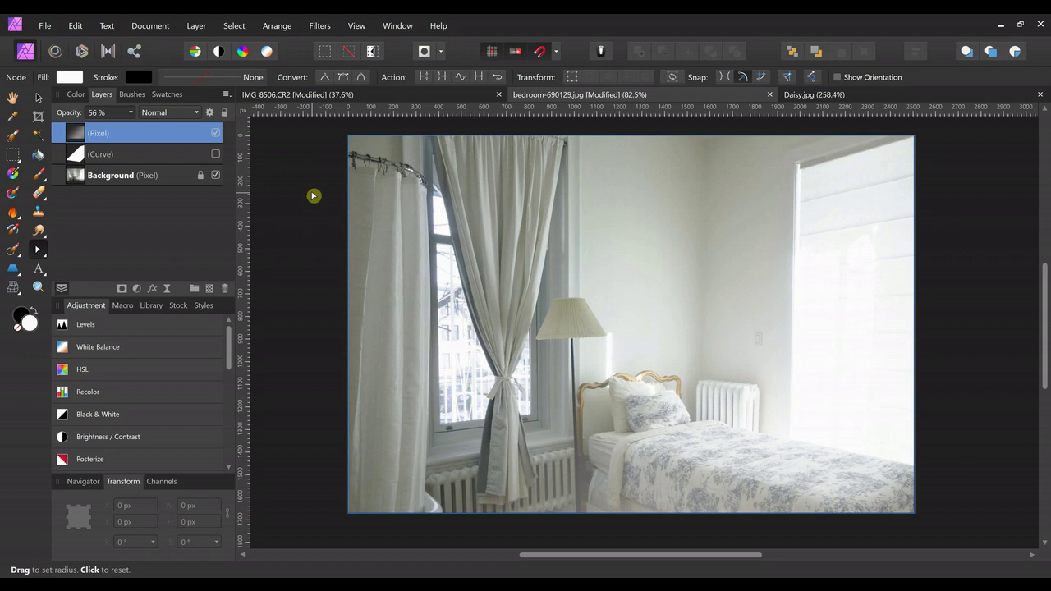
key("Delete")
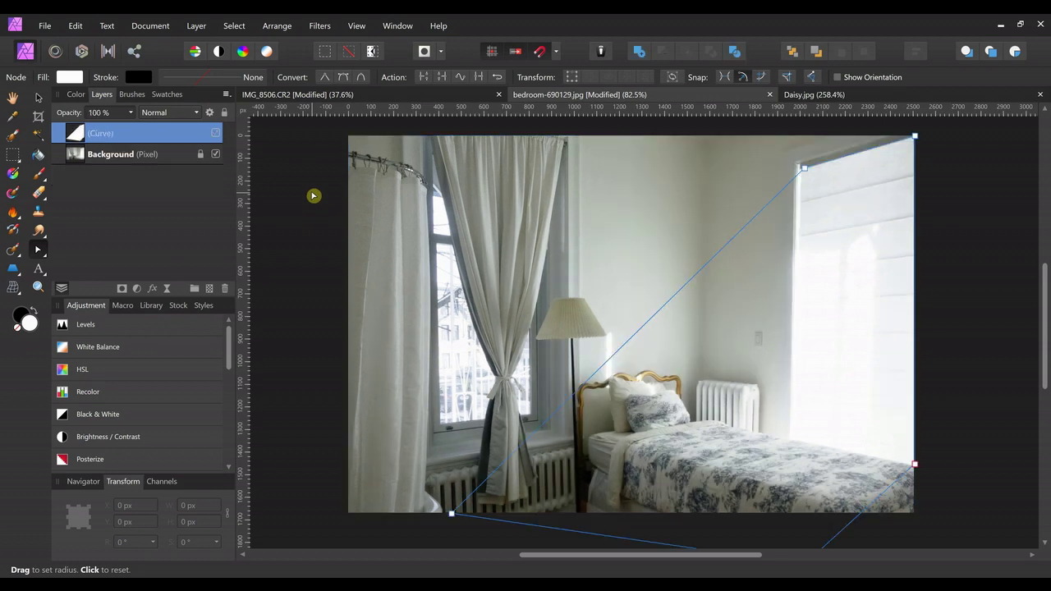
Show the white curve layer and open the Procedural Texture filter on it, moving the dialog clear of the shape.
left_click(216, 134)
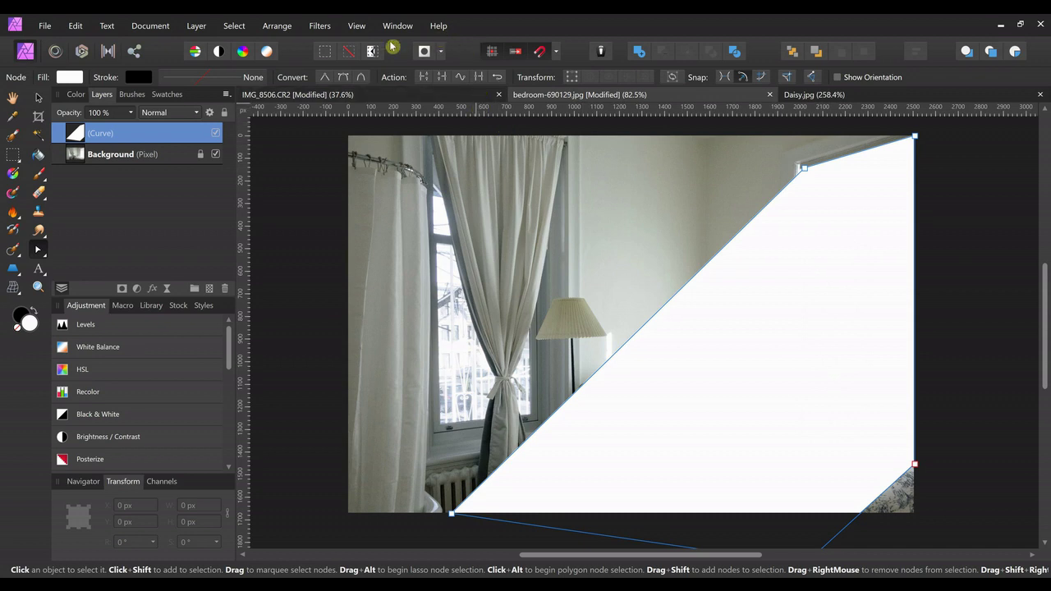
left_click(320, 27)
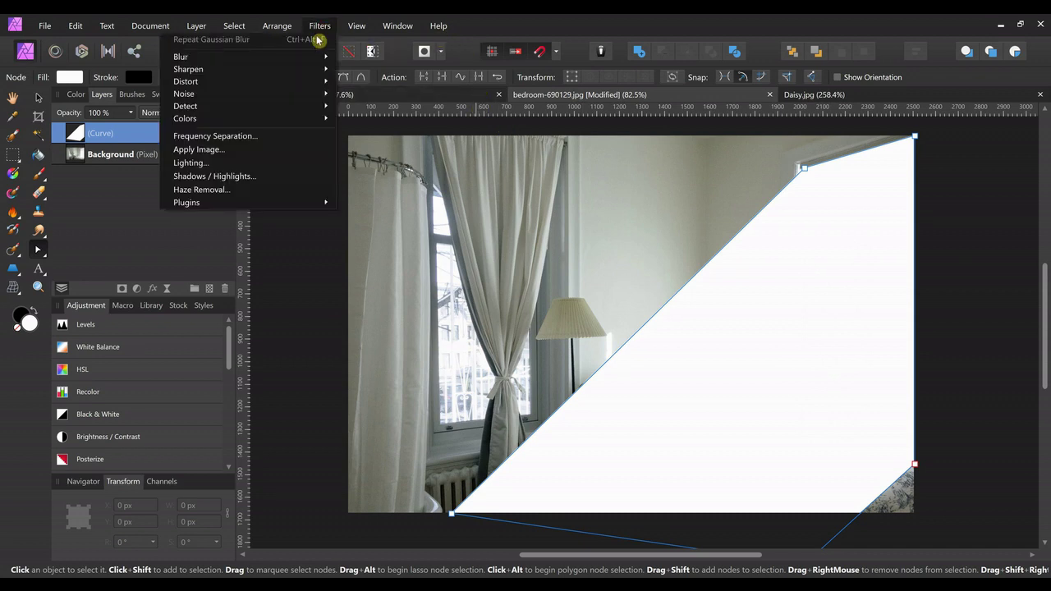
mouse_move(298, 122)
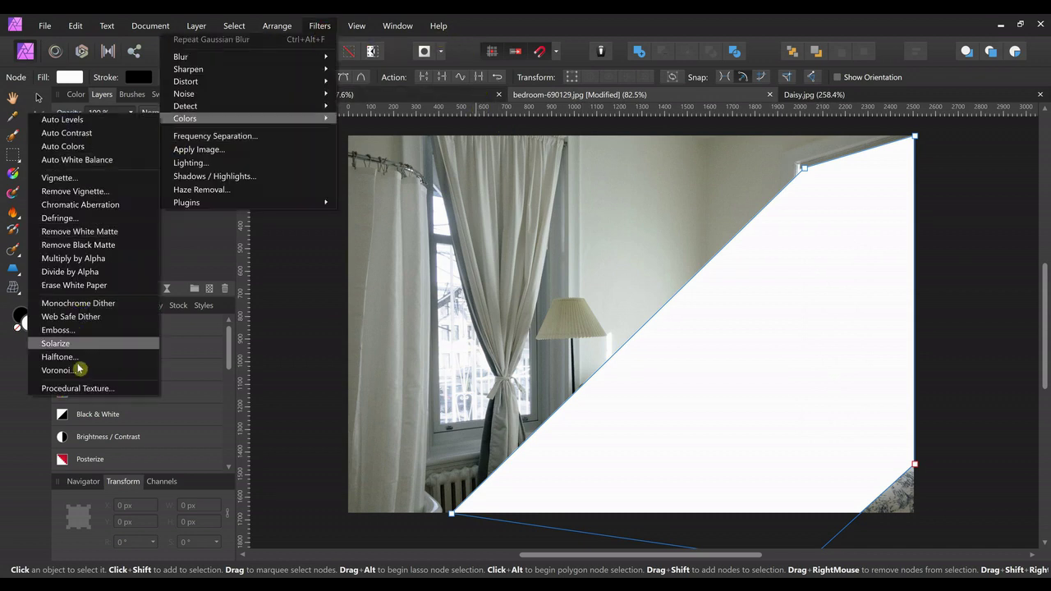
left_click(85, 390)
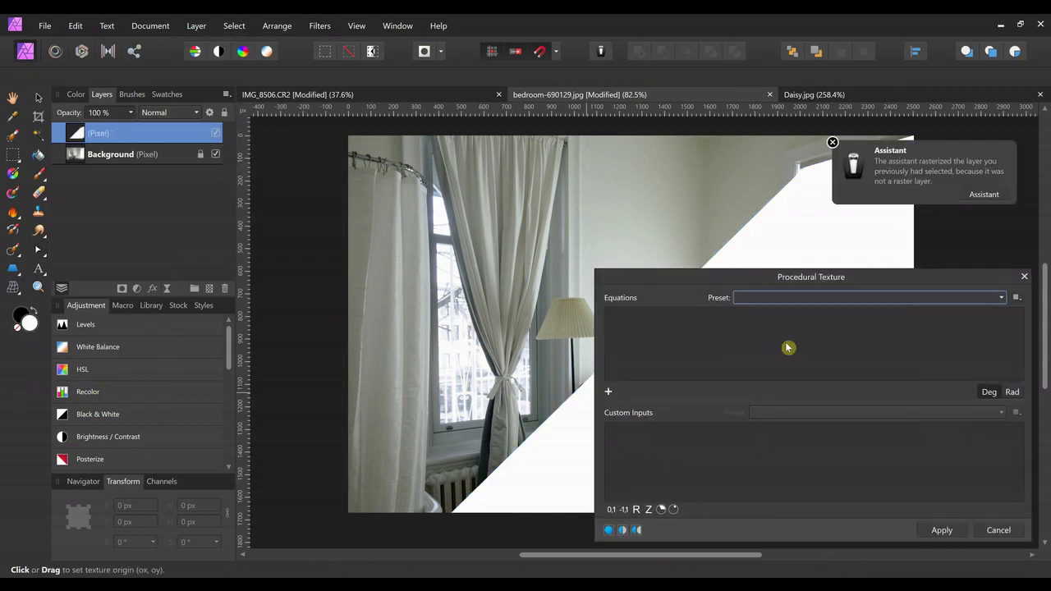
left_click_drag(850, 278, 364, 40)
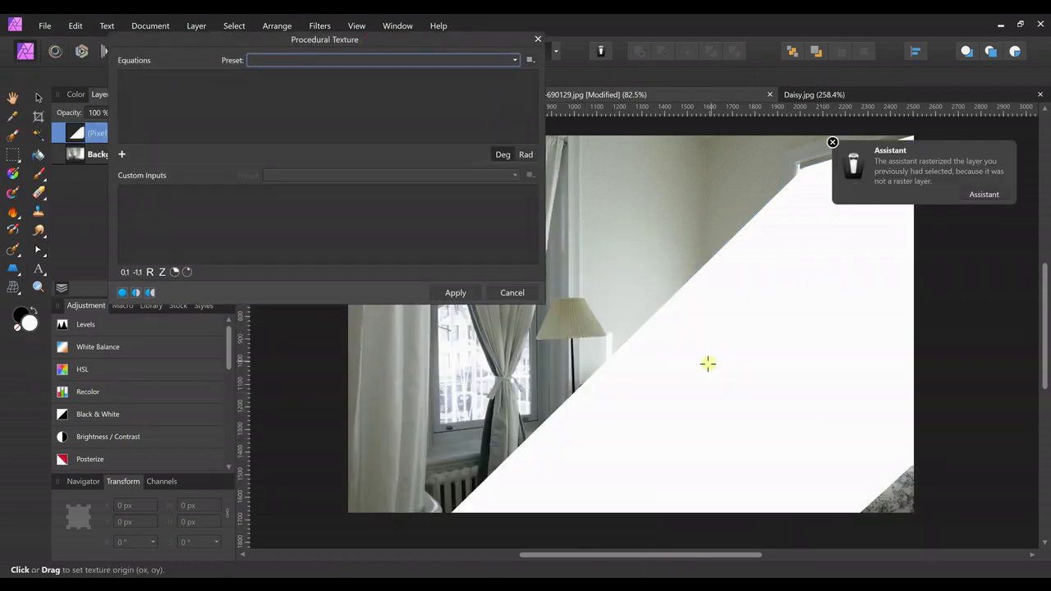
Try the Urban Camoflage procedural texture preset on the white shape.
left_click(515, 62)
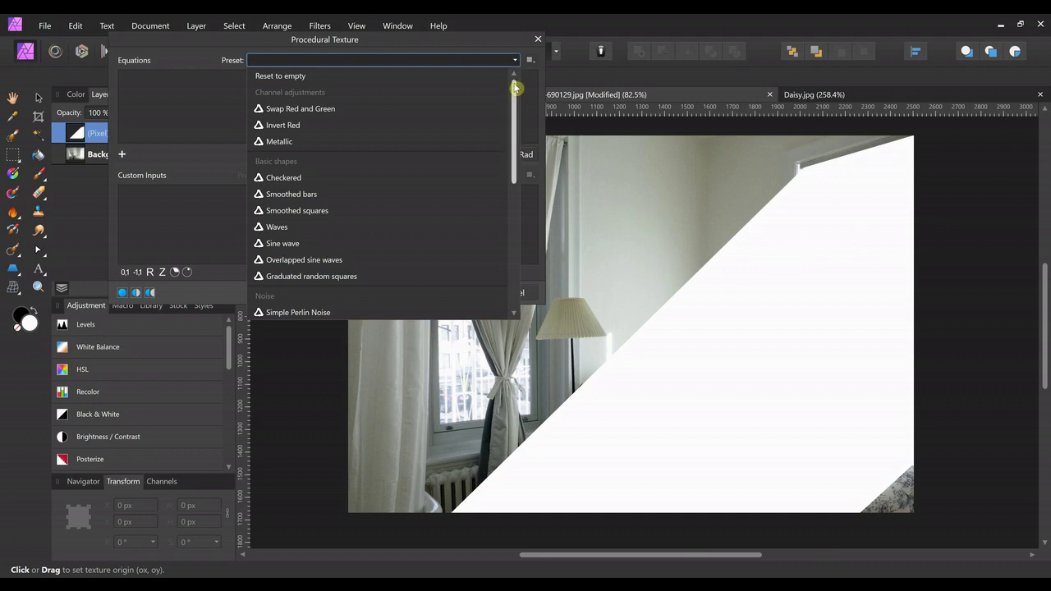
left_click_drag(516, 82, 519, 175)
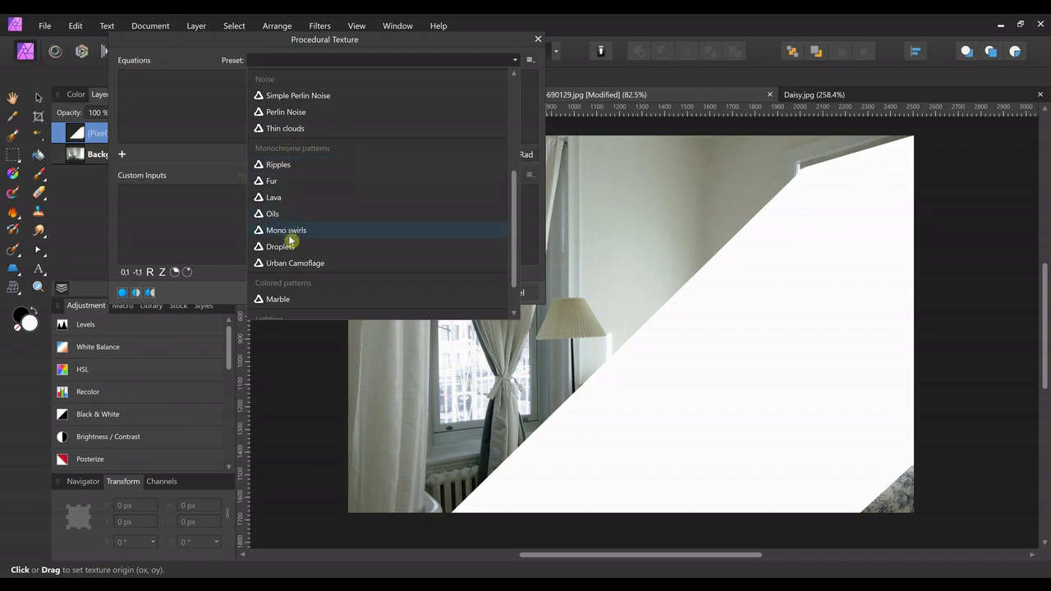
left_click(294, 264)
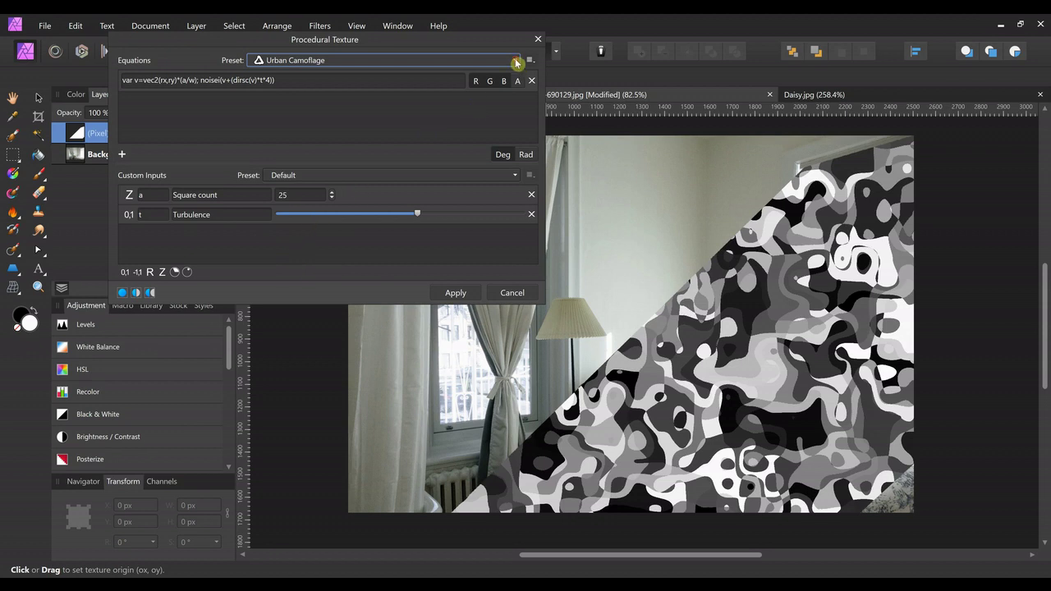
Apply the Oils procedural texture preset with maximum brightness, slightly raised turbulence and a square count of 43.
left_click(516, 63)
left_click(401, 162)
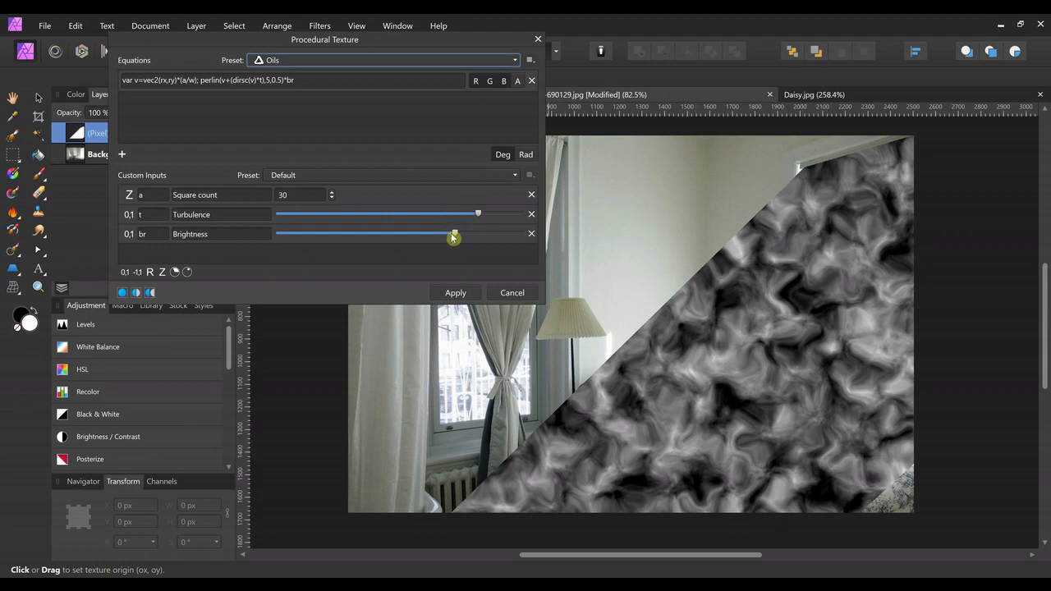
left_click_drag(457, 235, 525, 248)
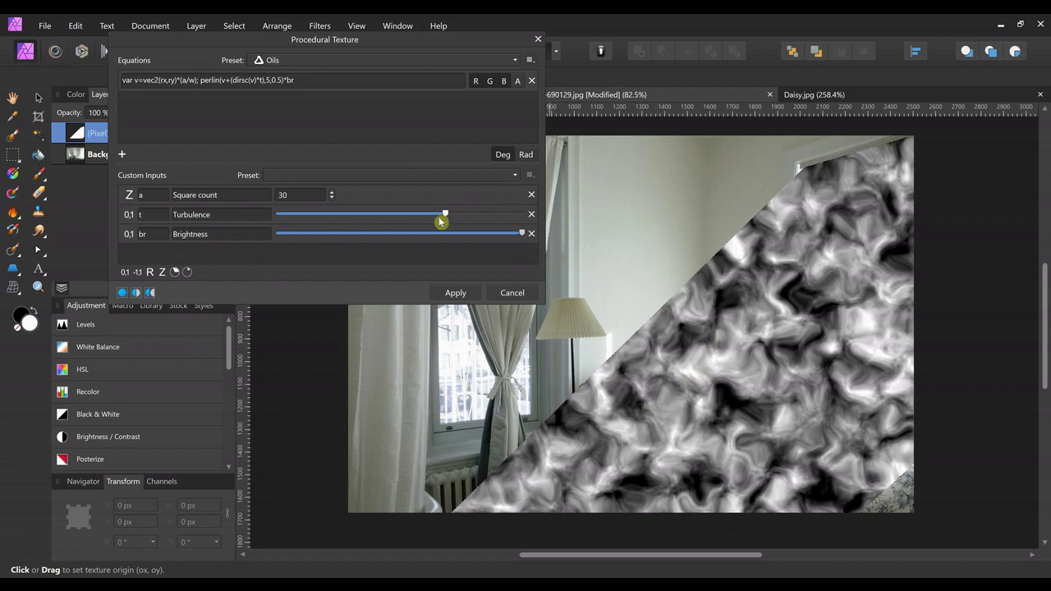
left_click_drag(441, 221, 502, 284)
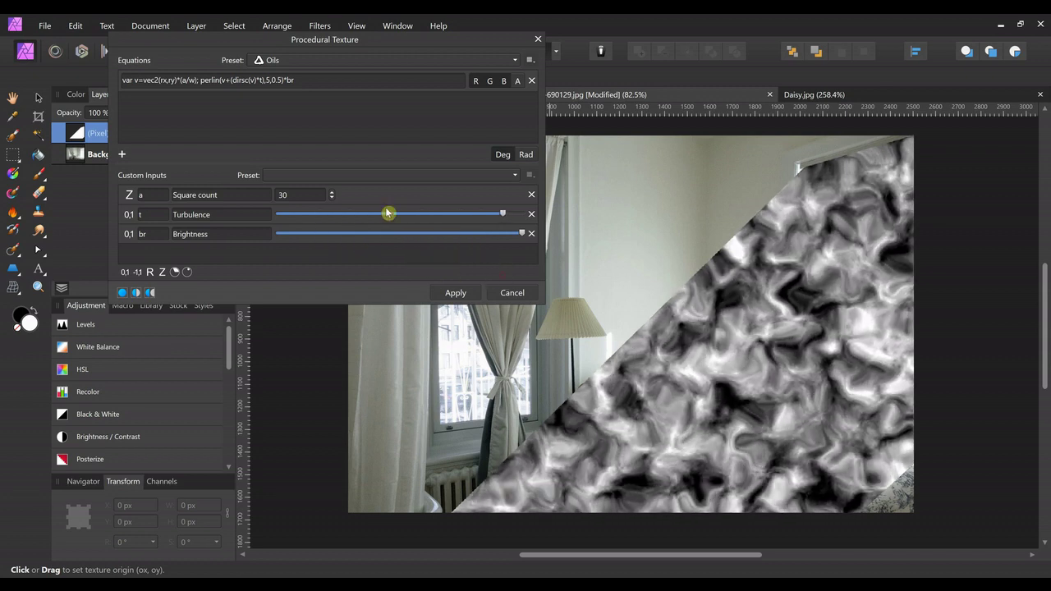
scroll(332, 196, "up", 11)
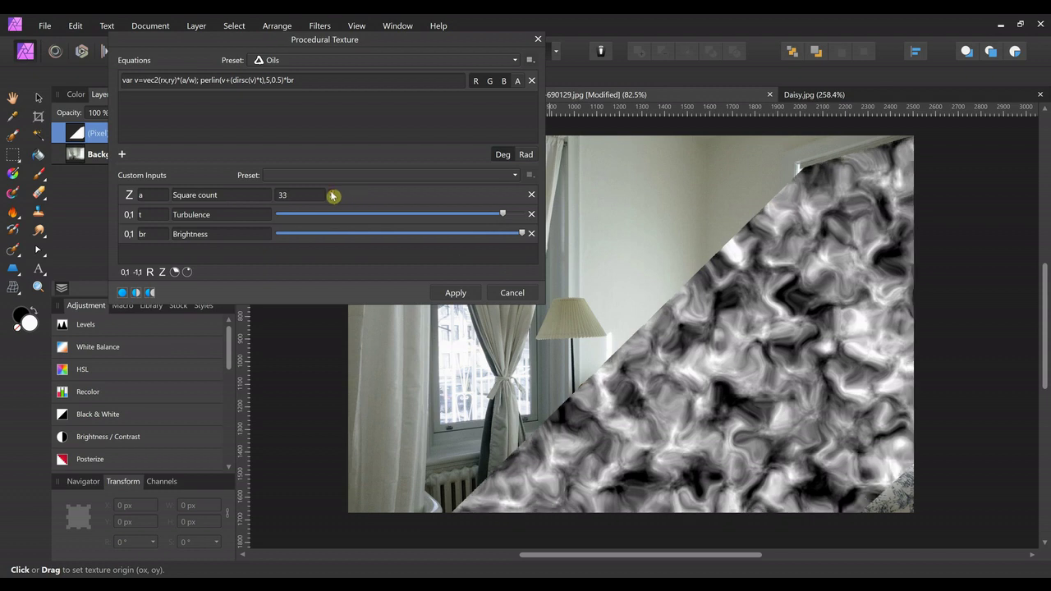
scroll(332, 195, "up", 1)
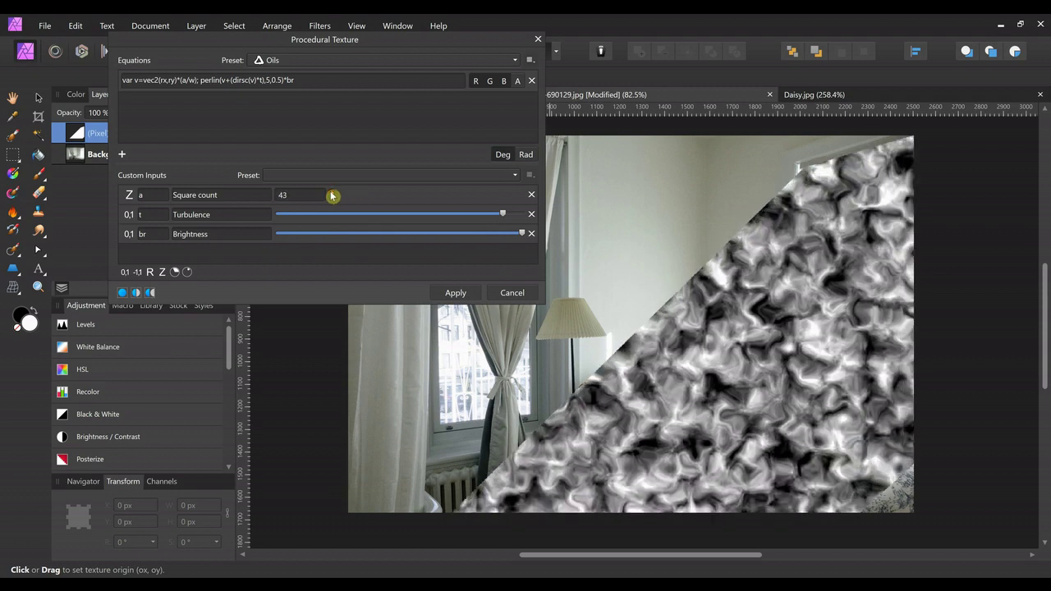
left_click(453, 294)
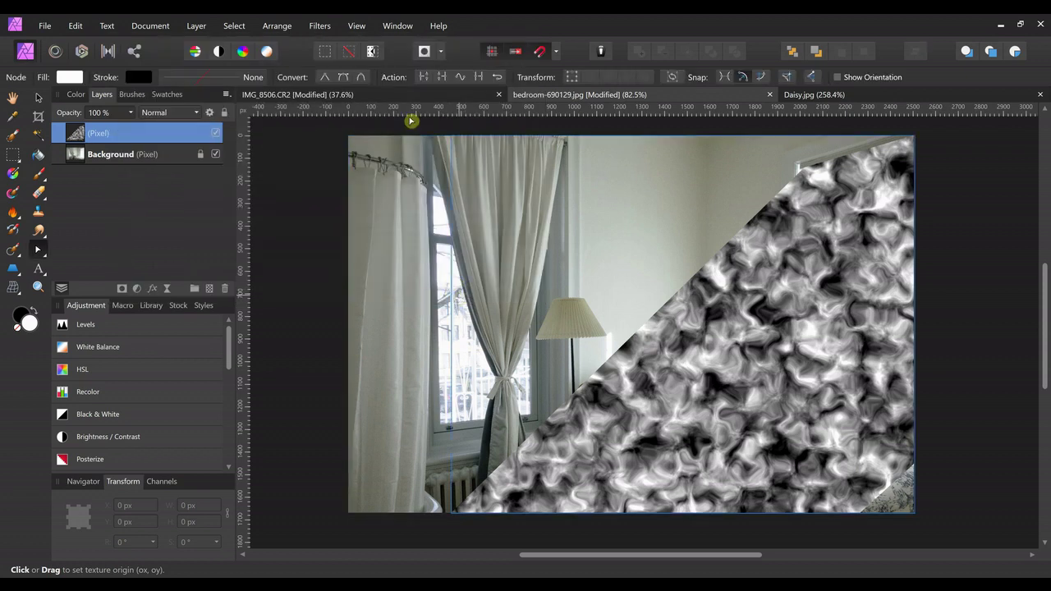
Start a Zoom Blur with an 800 px radius on the textured layer and move its centre toward the bright window's upper outer corner.
left_click(320, 25)
mouse_move(325, 59)
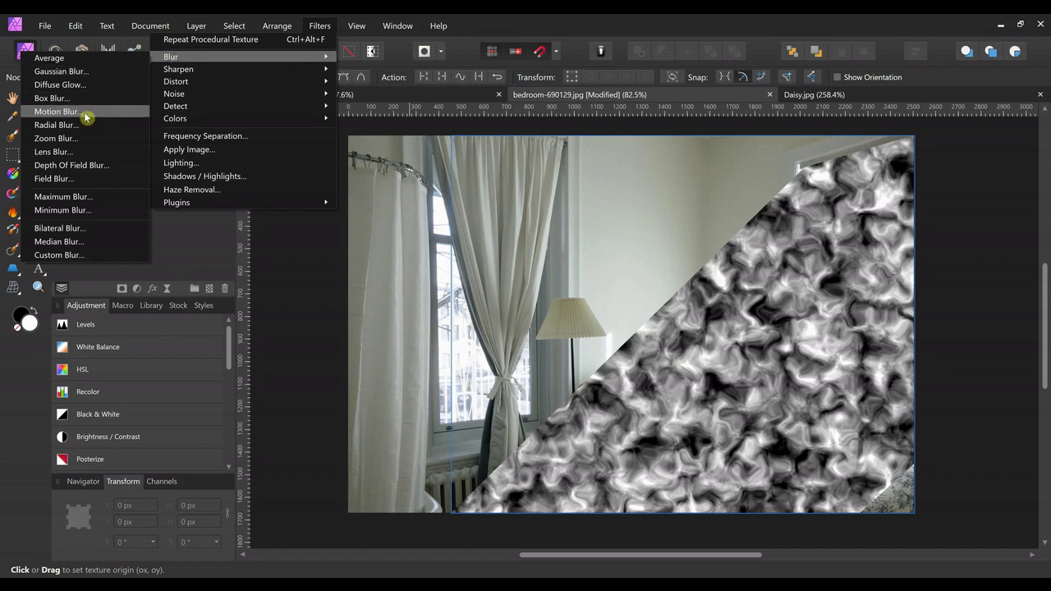
left_click(77, 138)
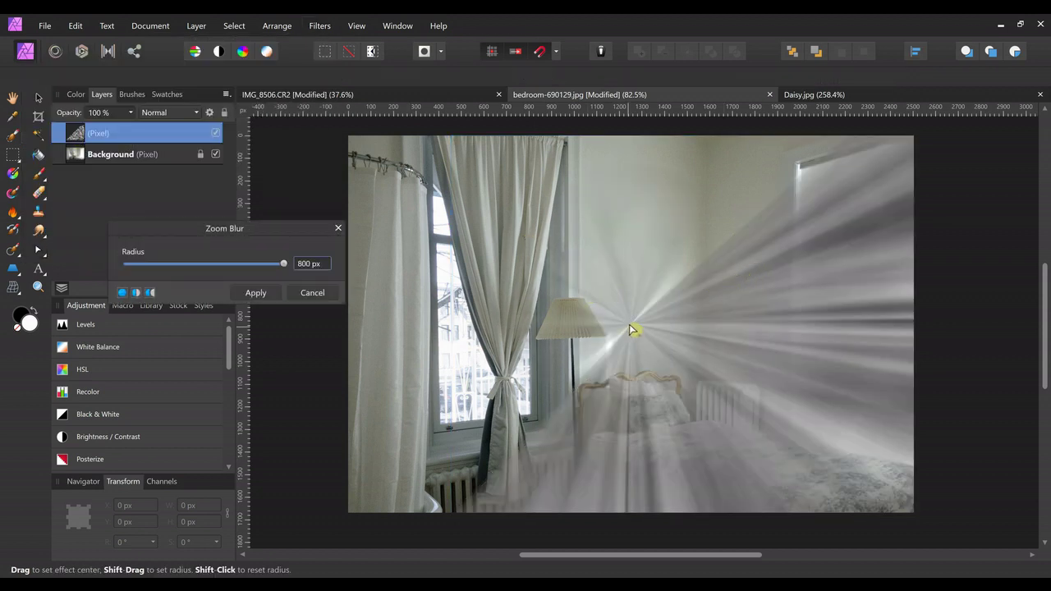
left_click_drag(667, 300, 757, 245)
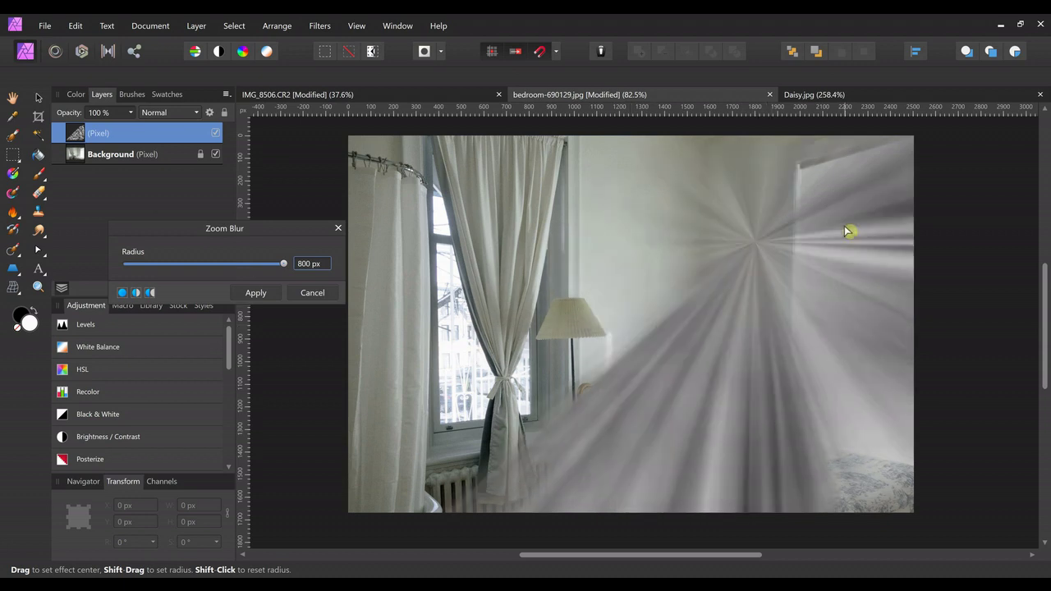
left_click(951, 162)
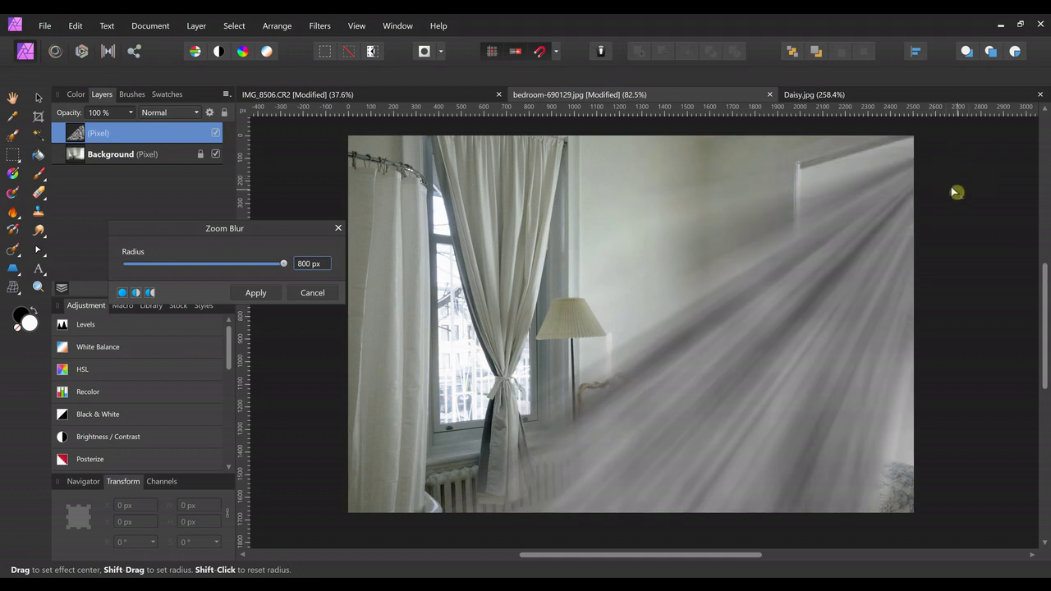
Refine the Zoom Blur centre to just outside the photo beside the bright window's upper part, so the rays fan across the room.
scroll(958, 194, "down", 2)
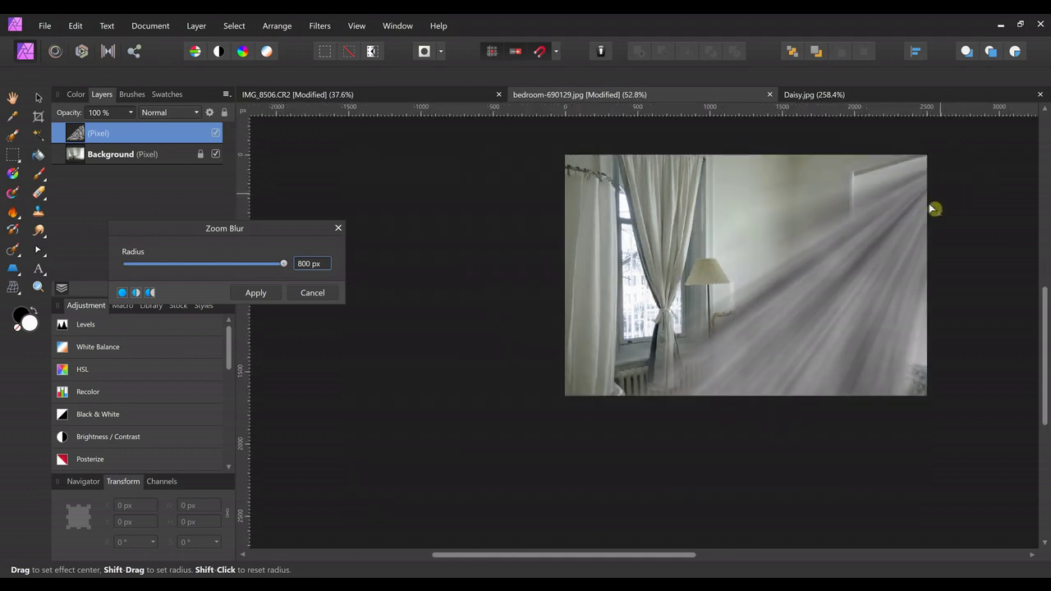
left_click_drag(882, 241, 797, 293)
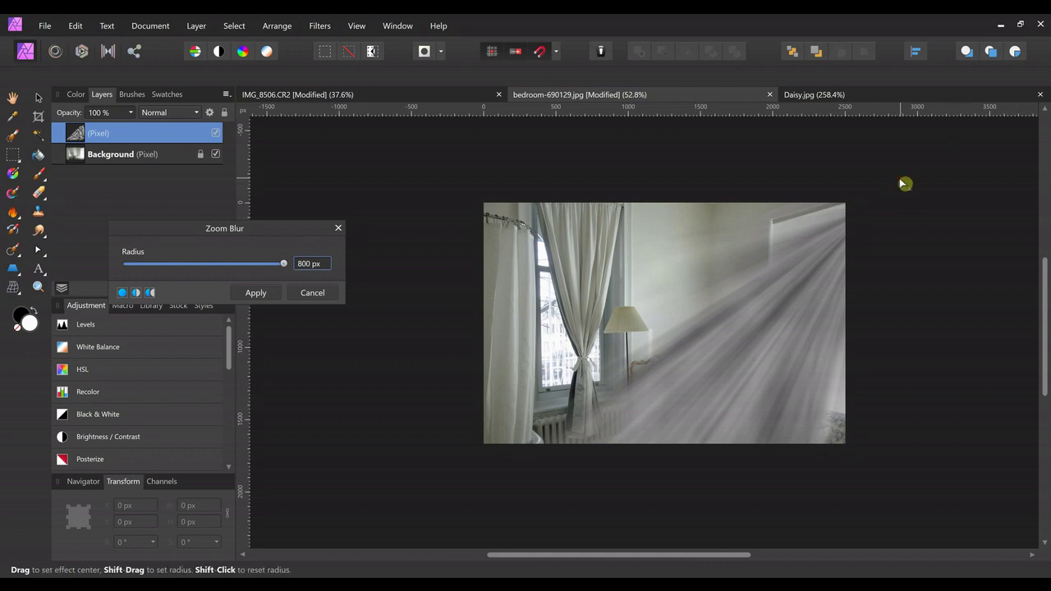
left_click_drag(907, 175, 939, 310)
left_click_drag(944, 213, 929, 209)
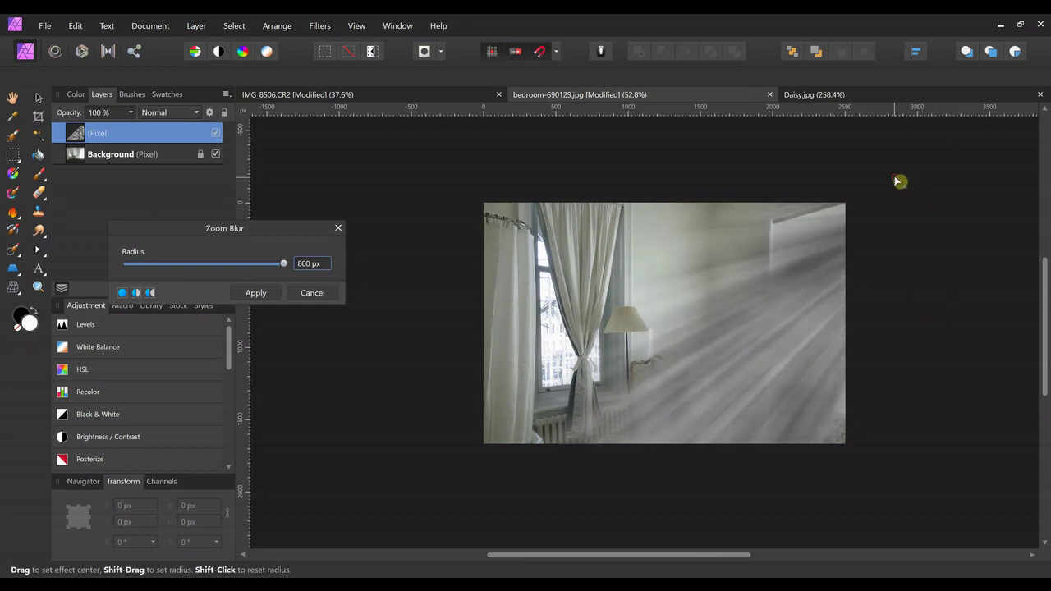
left_click_drag(895, 176, 864, 261)
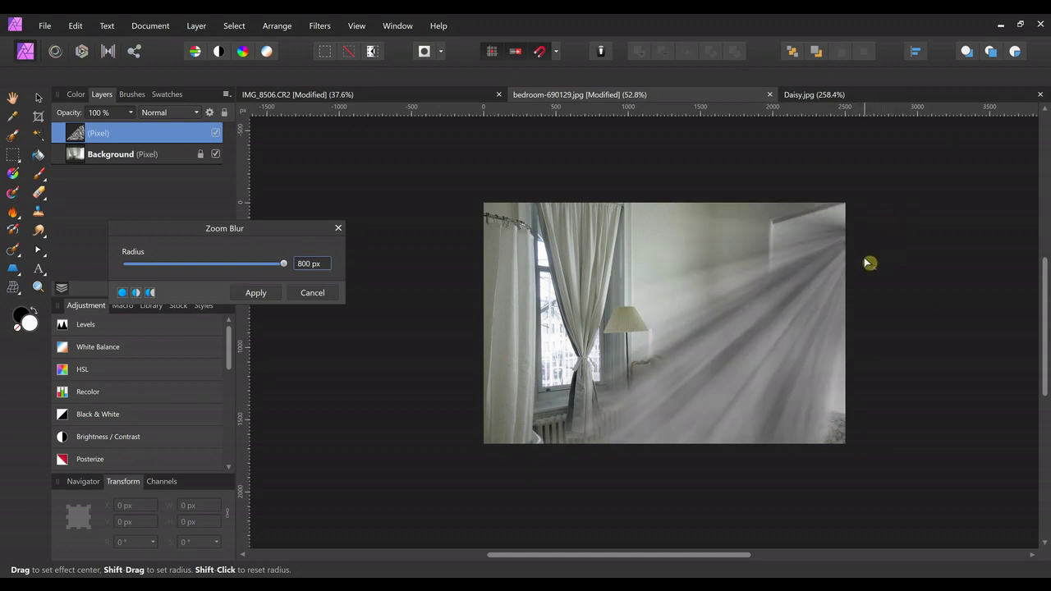
scroll(869, 263, "up", 1)
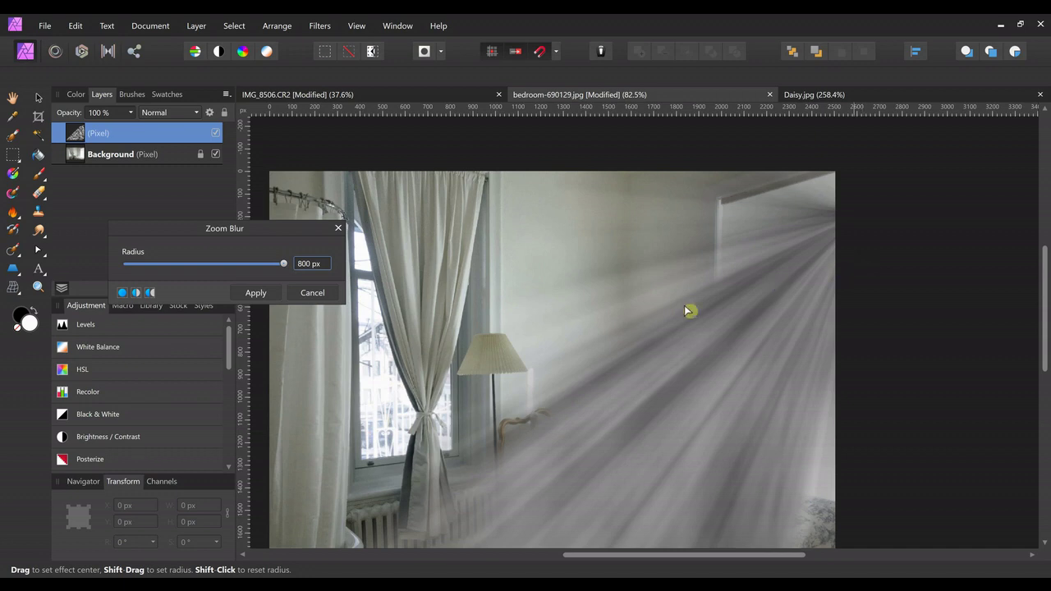
left_click_drag(646, 316, 734, 293)
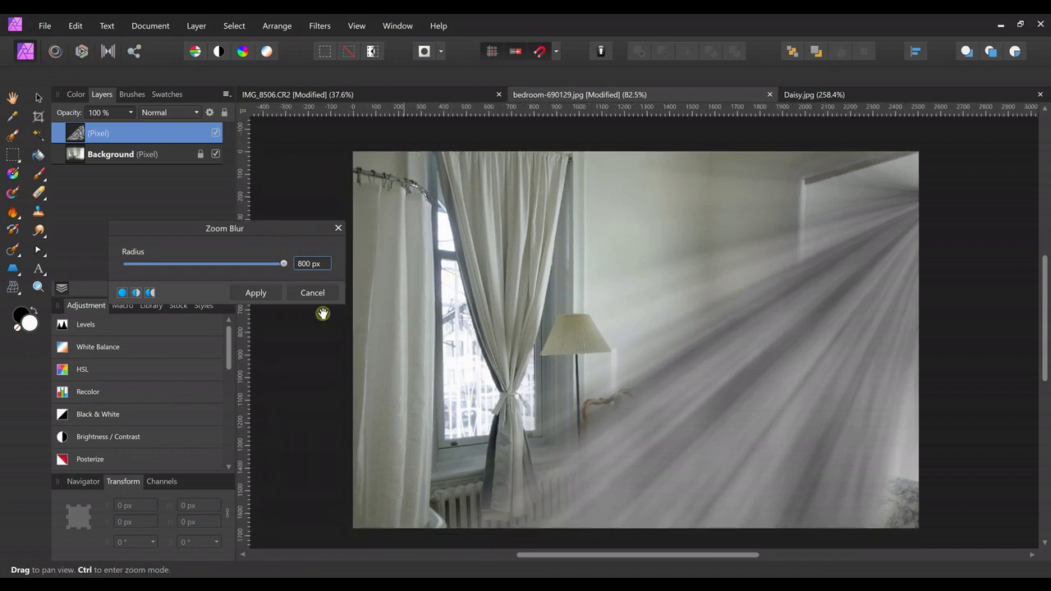
Set the Zoom Blur radius to 800 px and apply the blur to the textured layer.
left_click(283, 265)
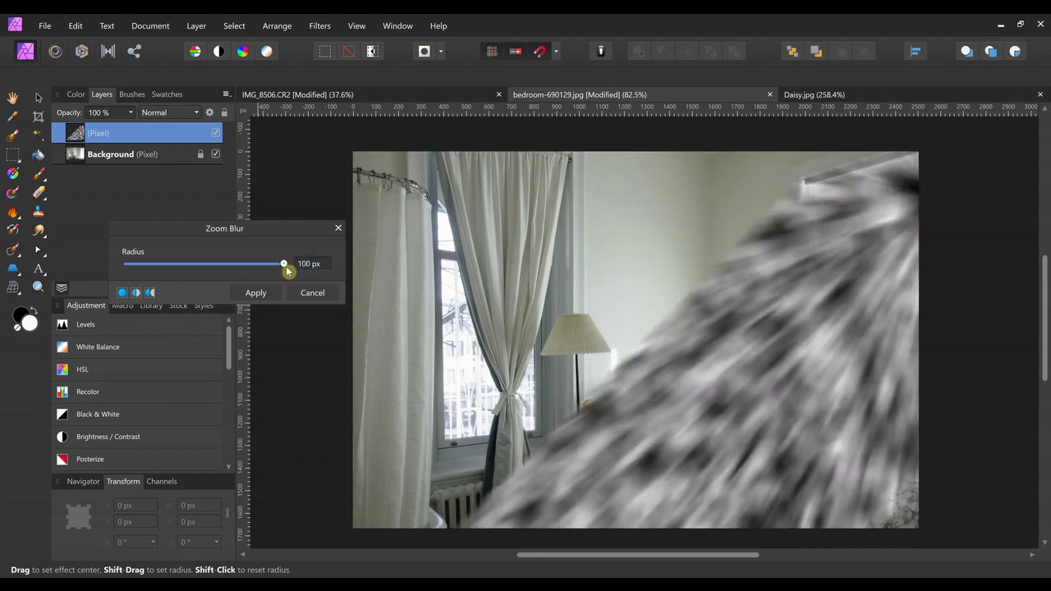
left_click(320, 267)
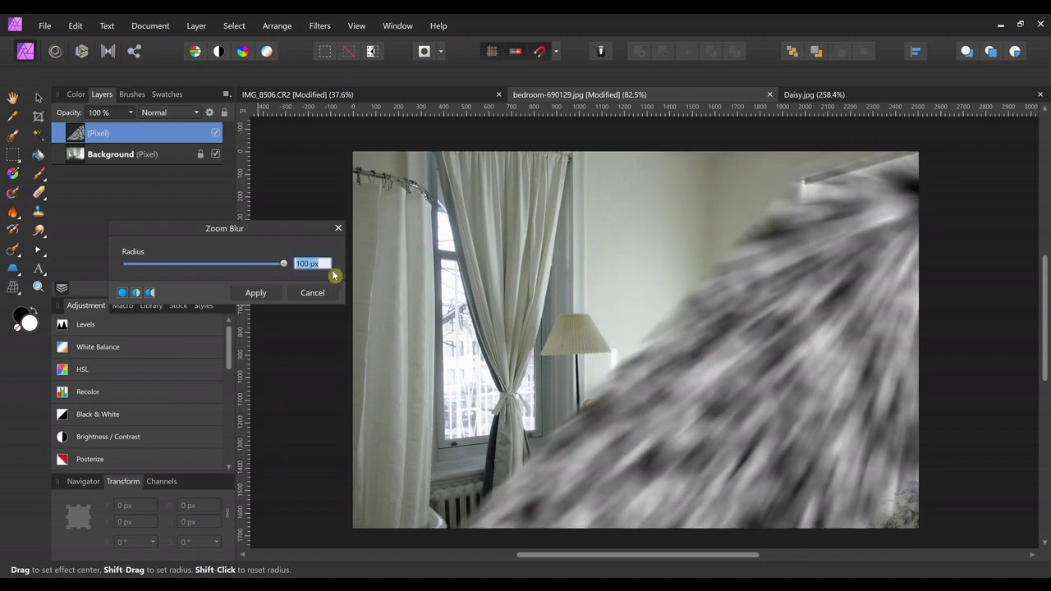
key("Return")
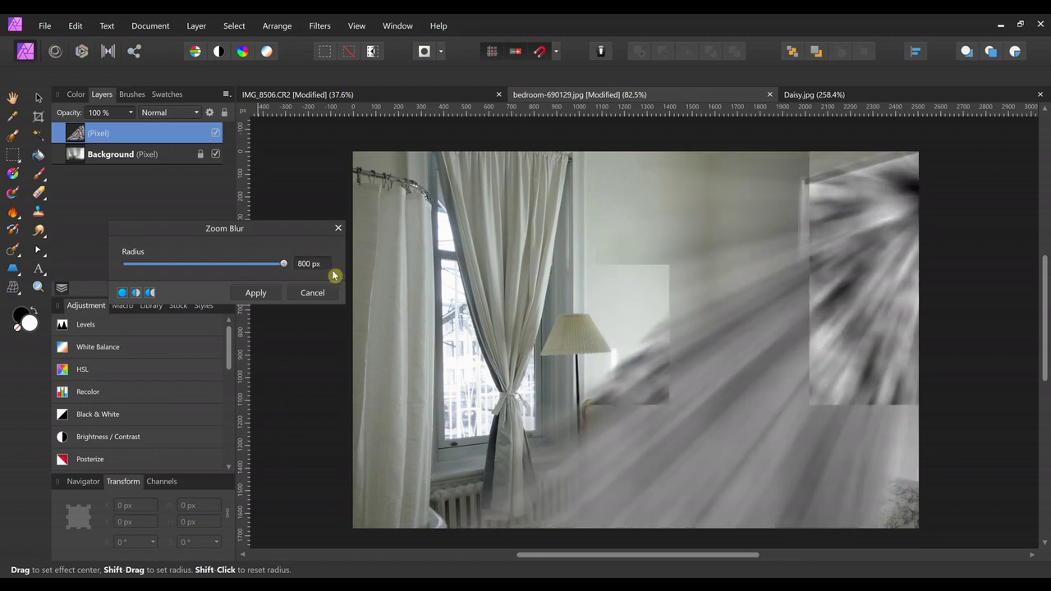
left_click(257, 293)
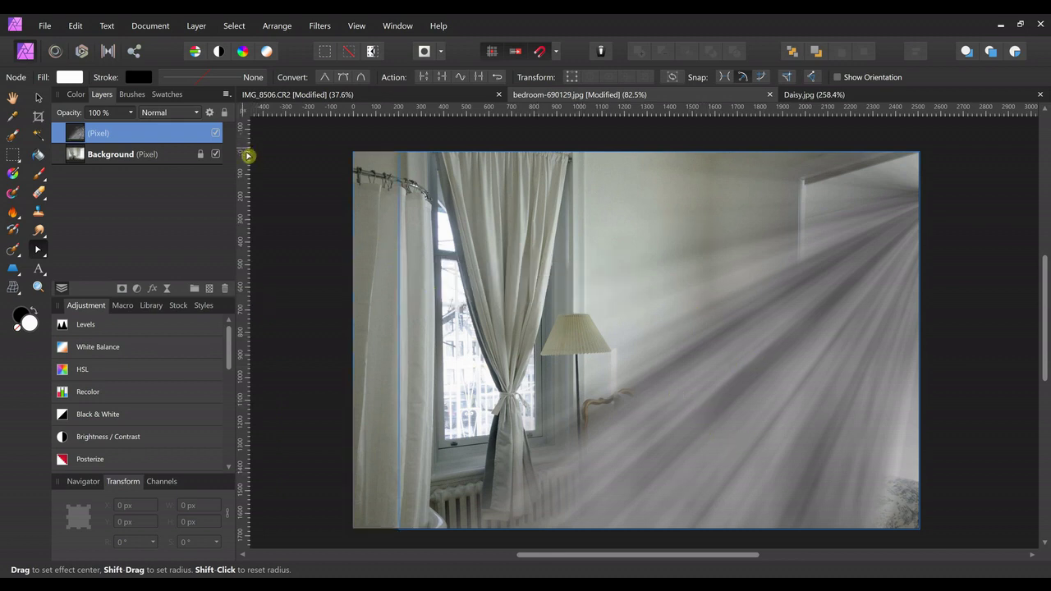
Set the light-ray layer's blend mode to Screen and pick the Erase Brush for softening the rays.
left_click(197, 114)
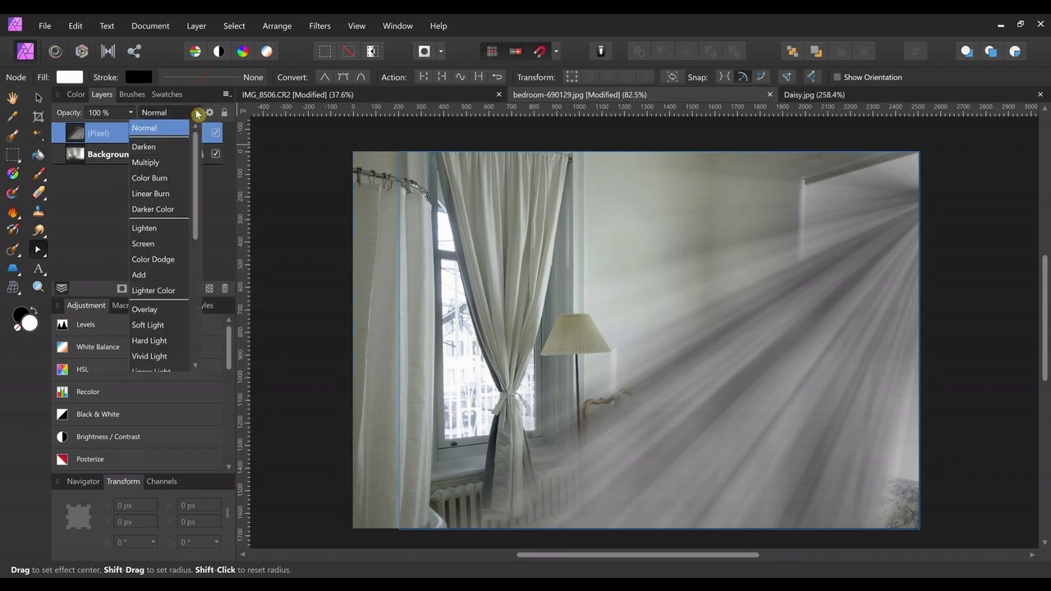
left_click(169, 245)
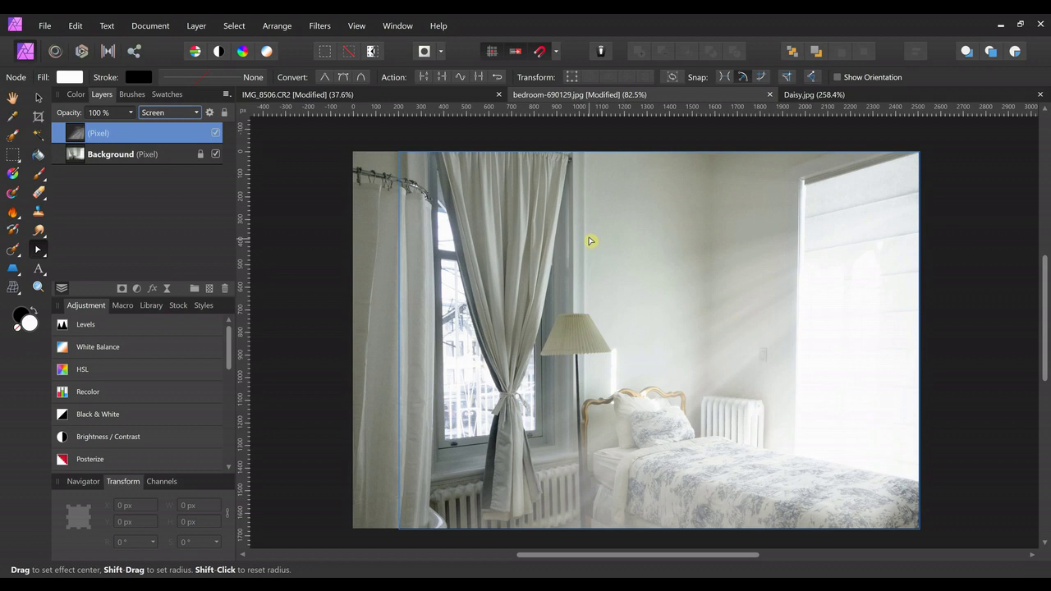
left_click(40, 194)
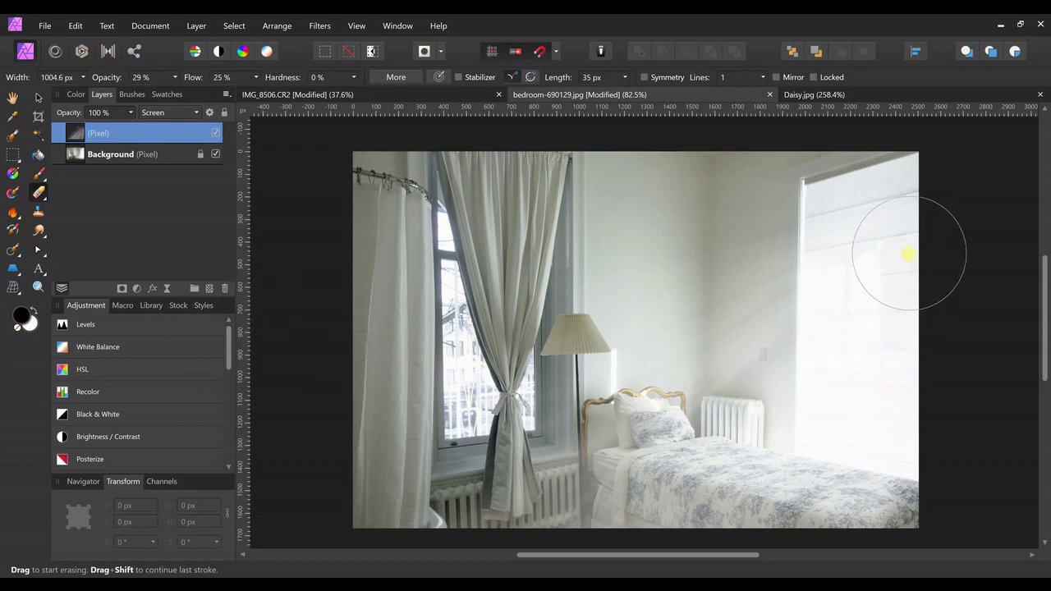
Compare the bedroom photo with and without the light-ray layer, and delete that layer.
left_click(216, 134)
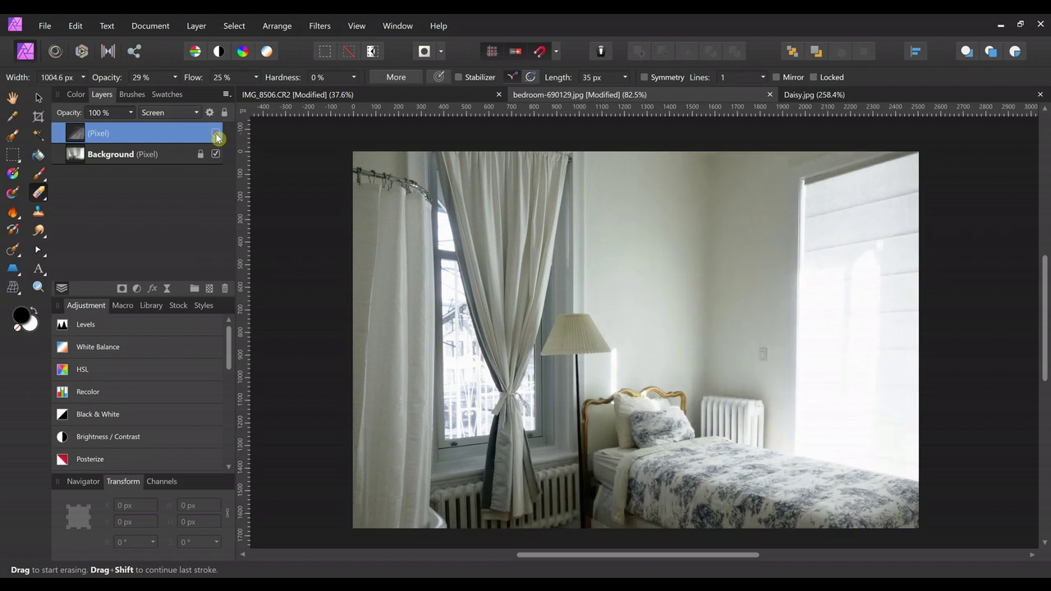
left_click(216, 134)
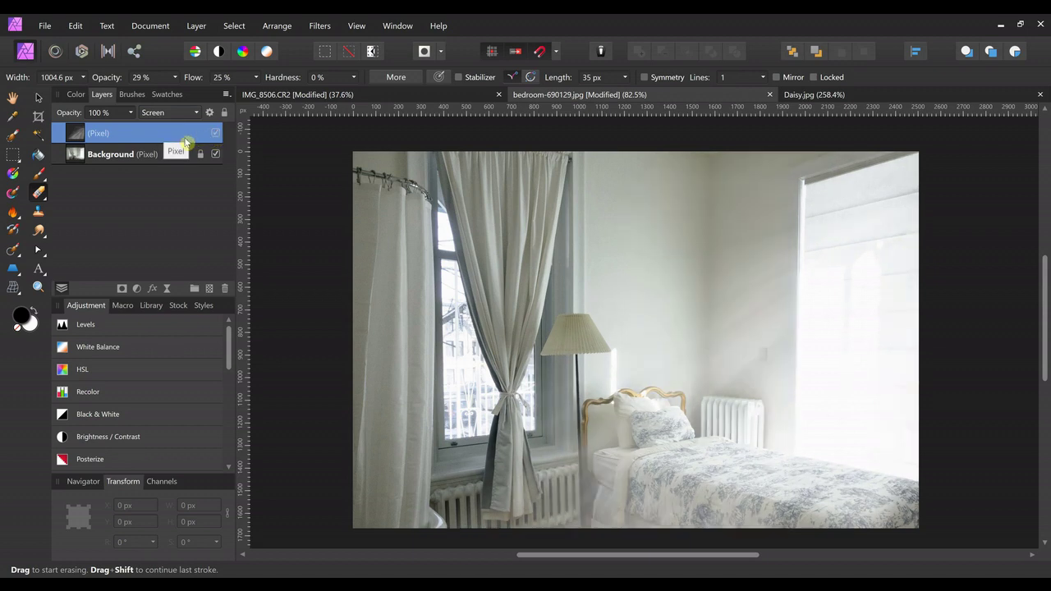
key("Delete")
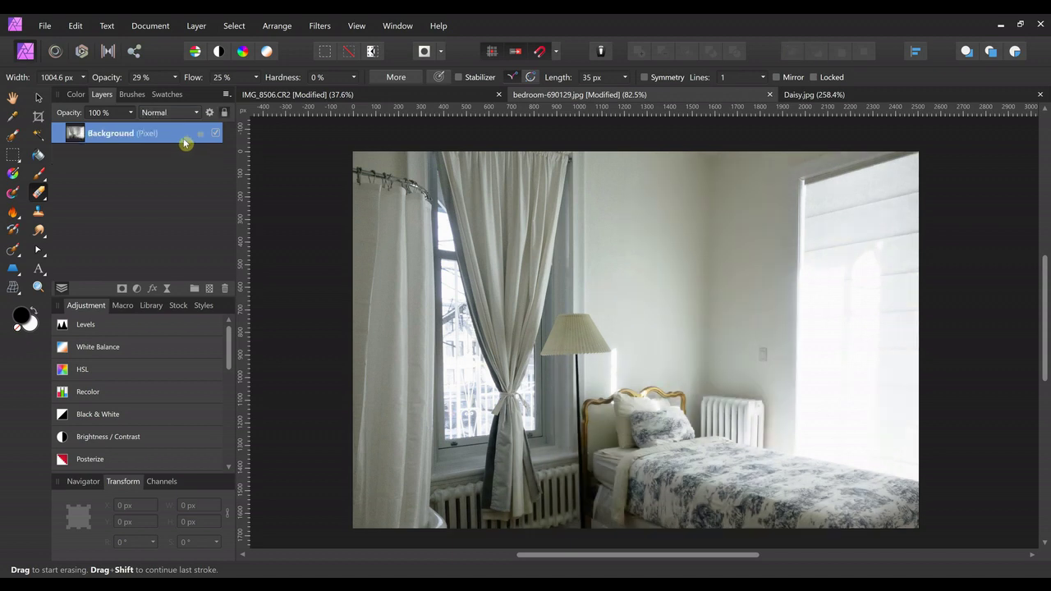
Switch to the Daisy.jpg photo.
left_click(901, 94)
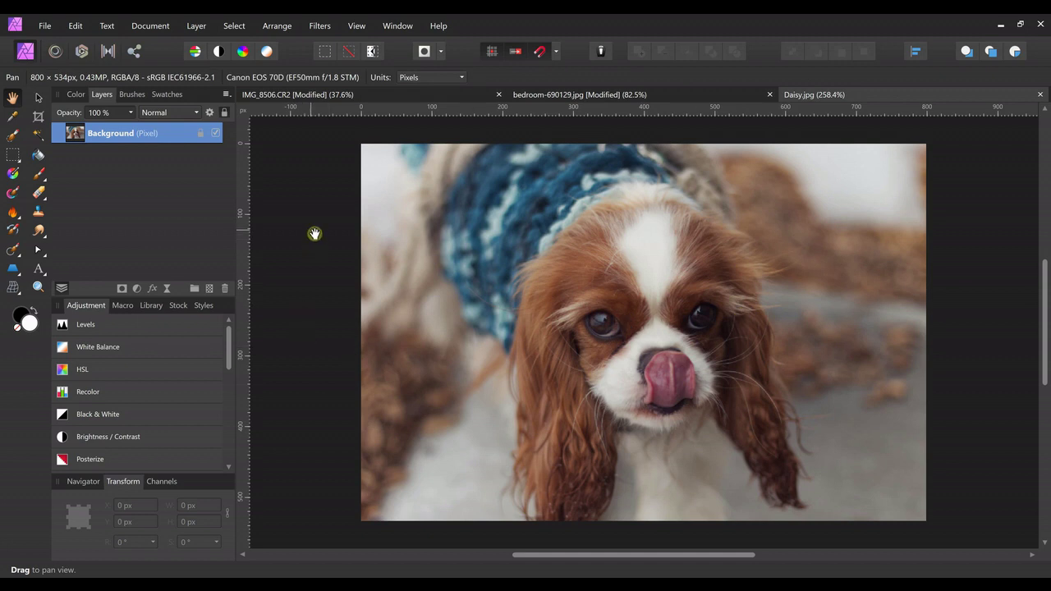
Place the MCP - Sun Rays image from the MCP - Light Overlays folder across the whole dog photo, about 800 × 534 px.
left_click(47, 25)
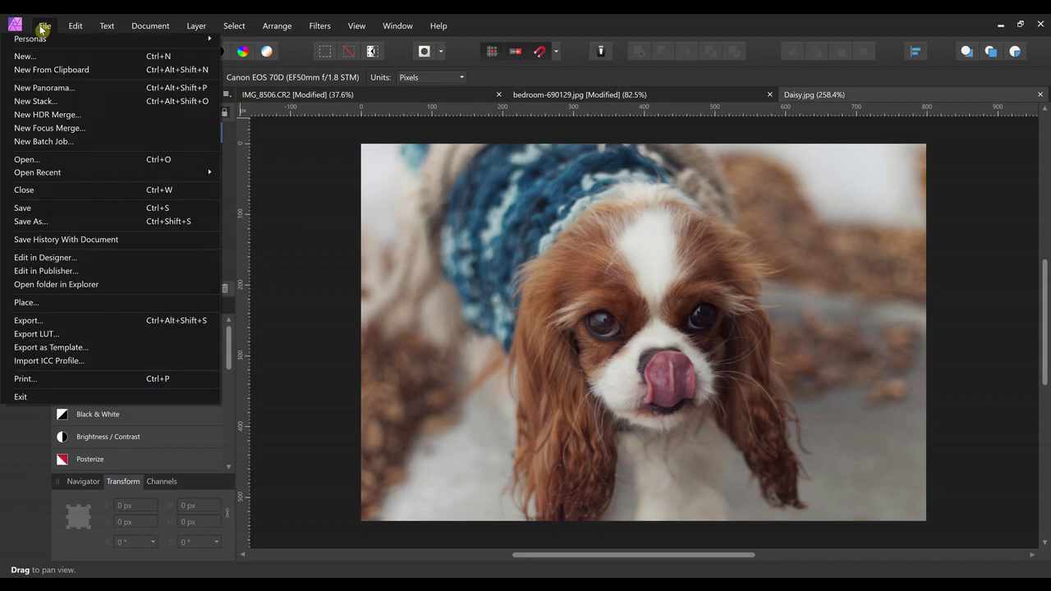
left_click(28, 303)
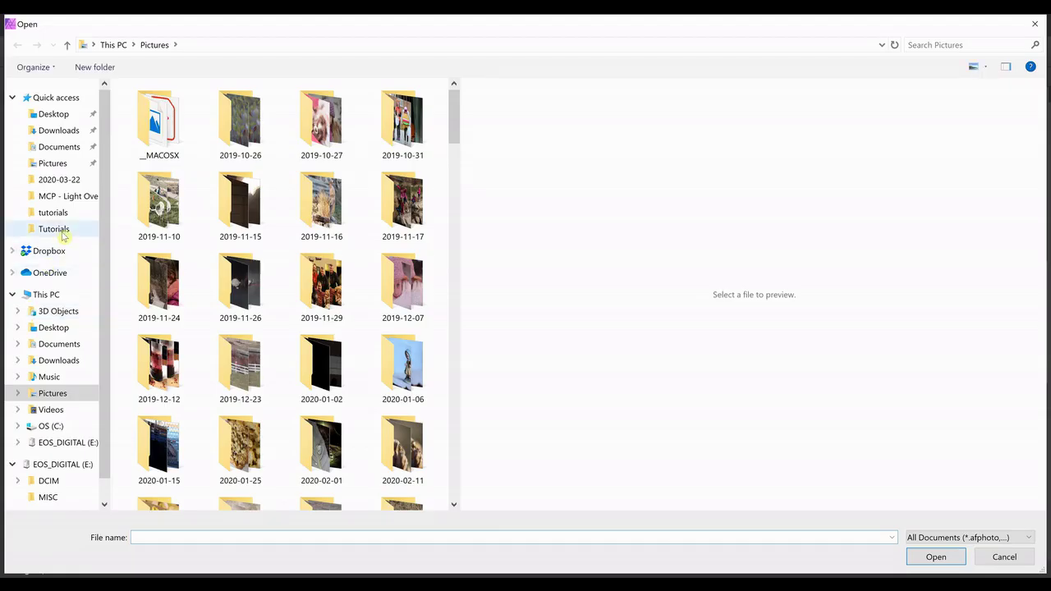
left_click(59, 200)
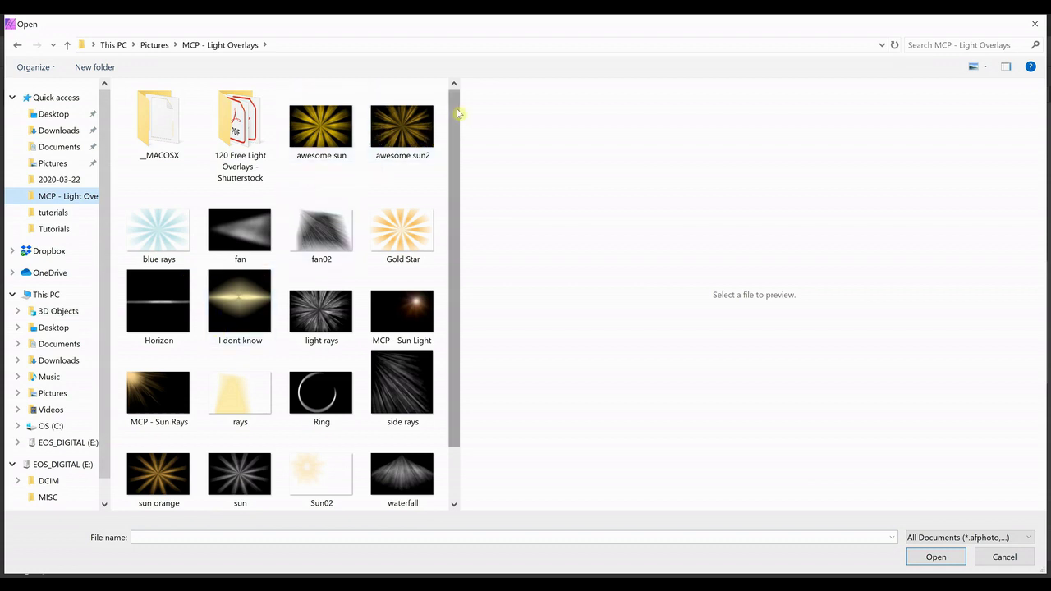
scroll(458, 115, "down", 2)
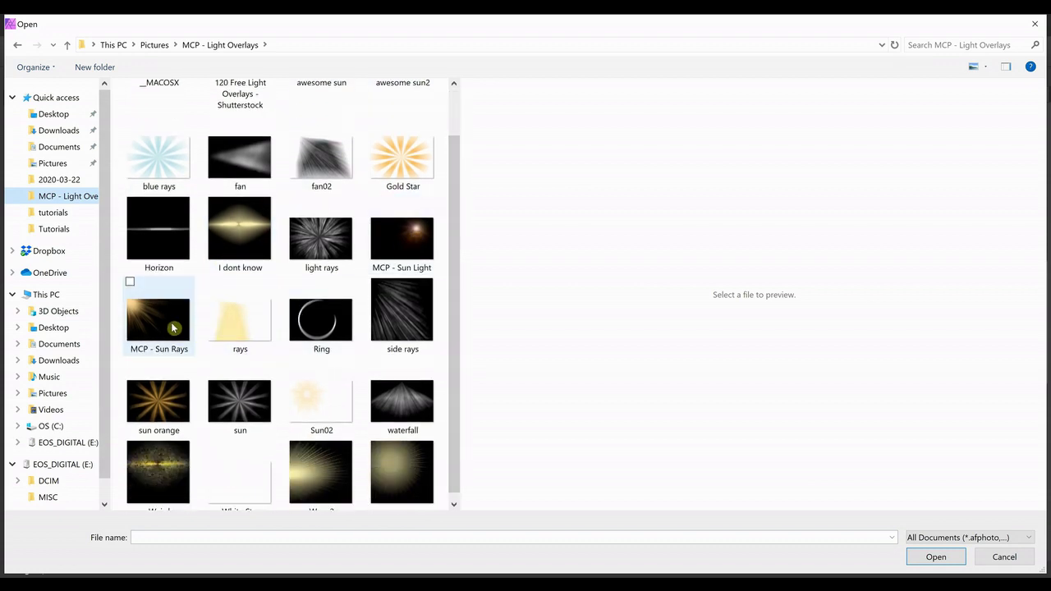
mouse_move(456, 215)
left_mouse_down()
mouse_move(451, 240)
mouse_move(457, 211)
left_mouse_up()
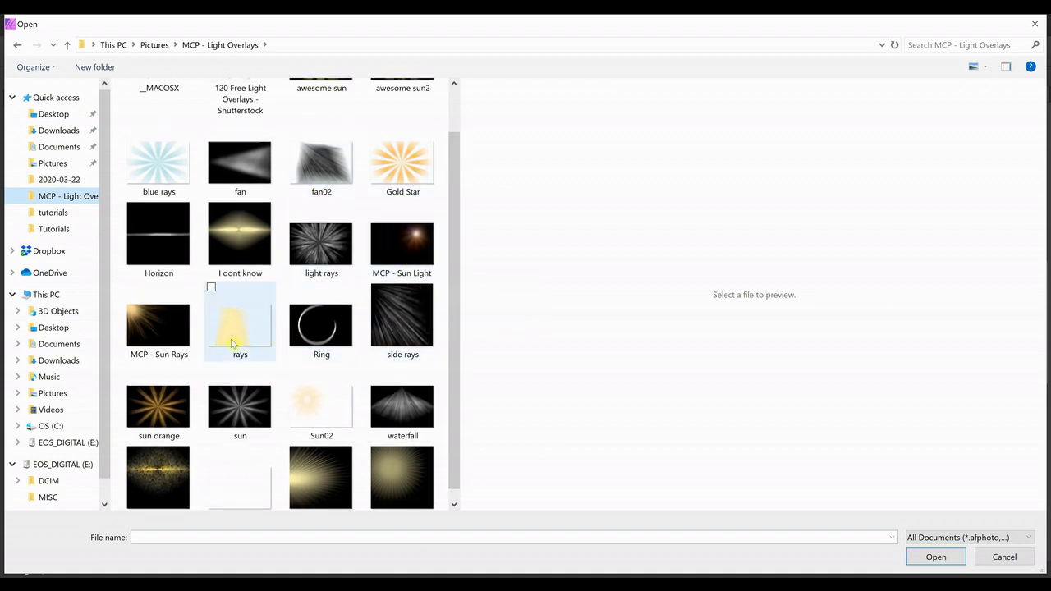
double_click(158, 326)
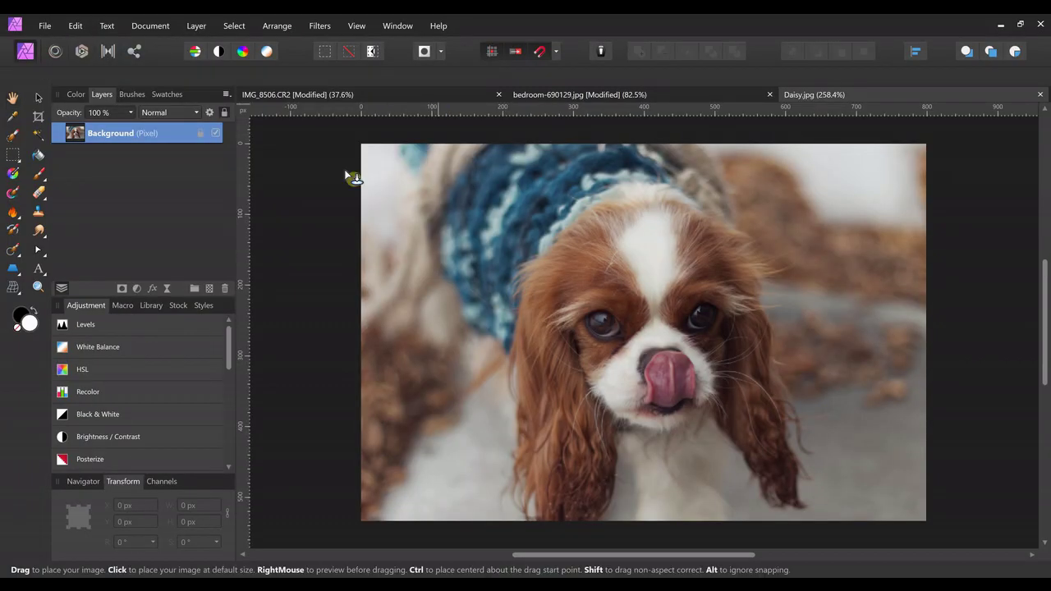
left_click_drag(363, 148, 927, 521)
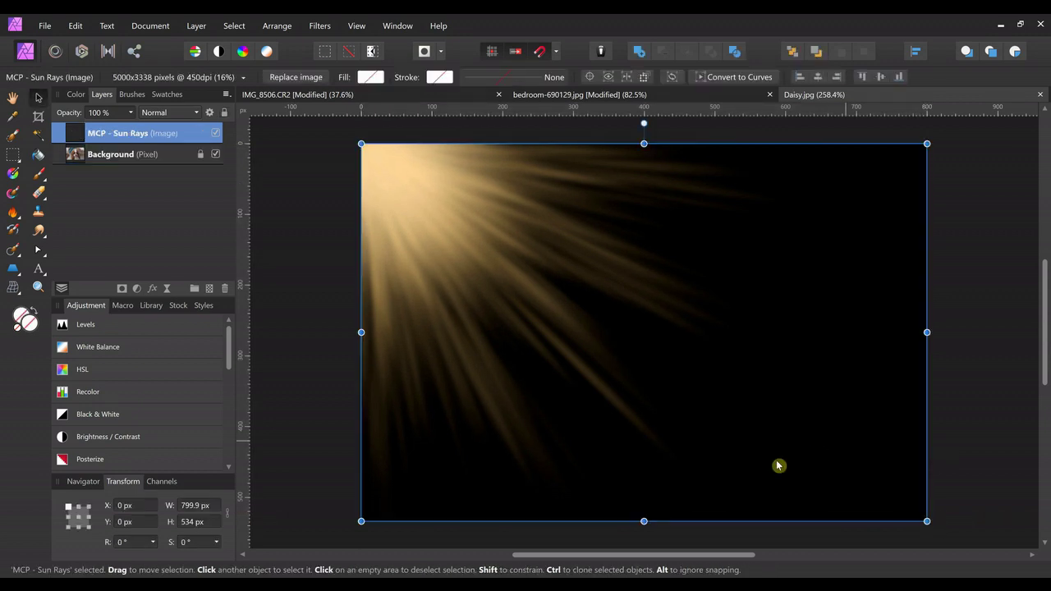
Set the sun-rays layer's blend mode to Screen and shift the overlay up and left to about X -85 px, Y -60 px.
left_click(194, 113)
left_click(142, 245)
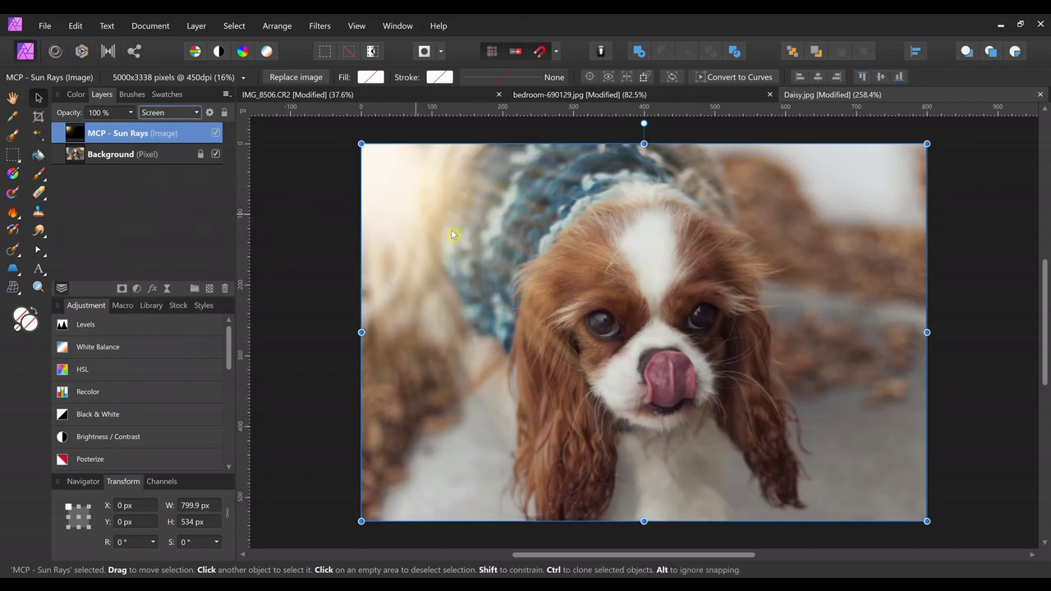
left_click_drag(411, 188, 352, 141)
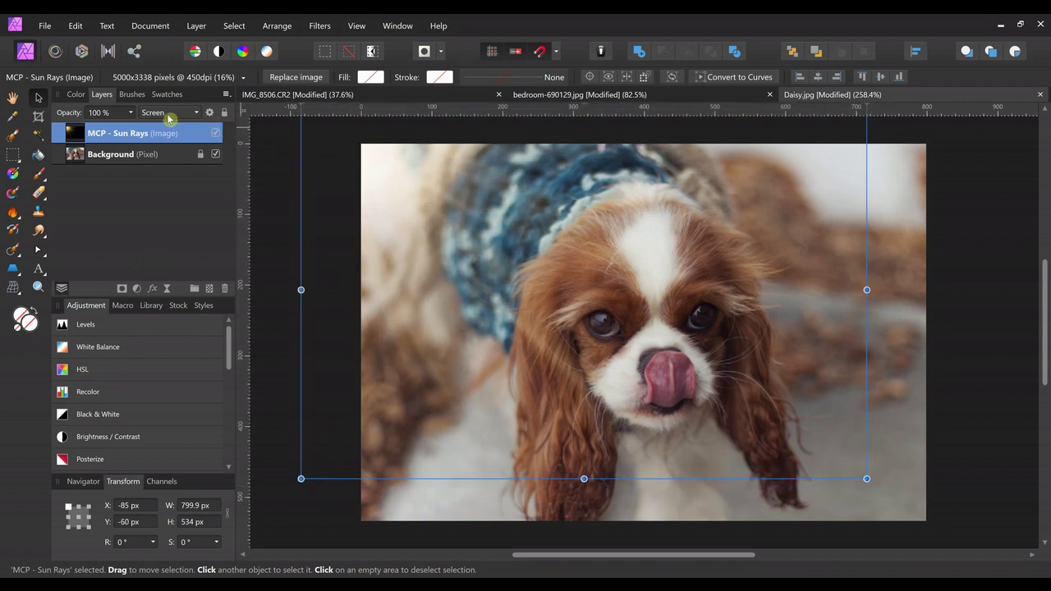
left_click_drag(129, 115, 142, 155)
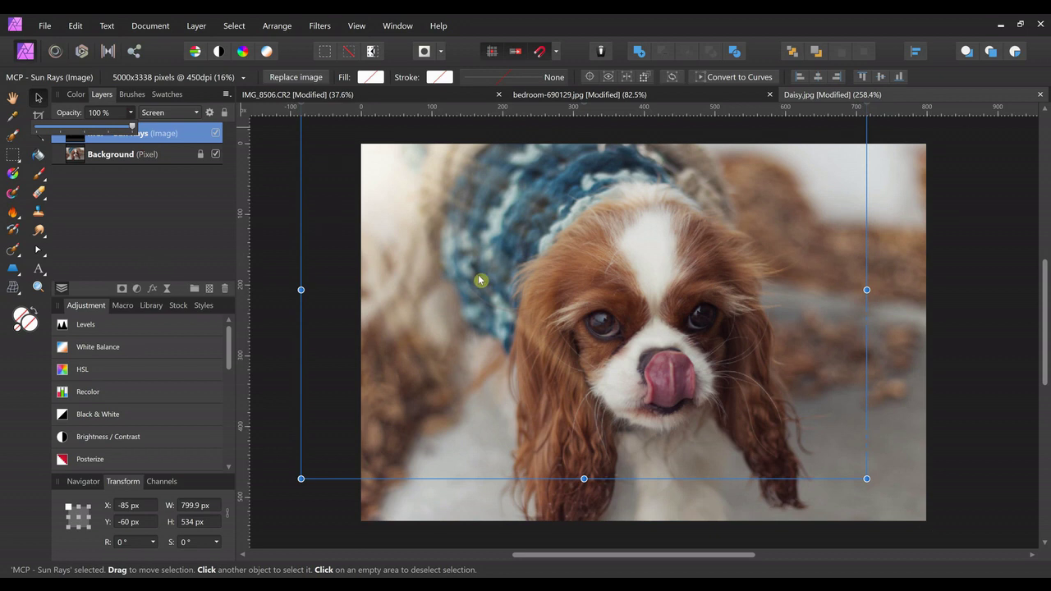
left_click(275, 176)
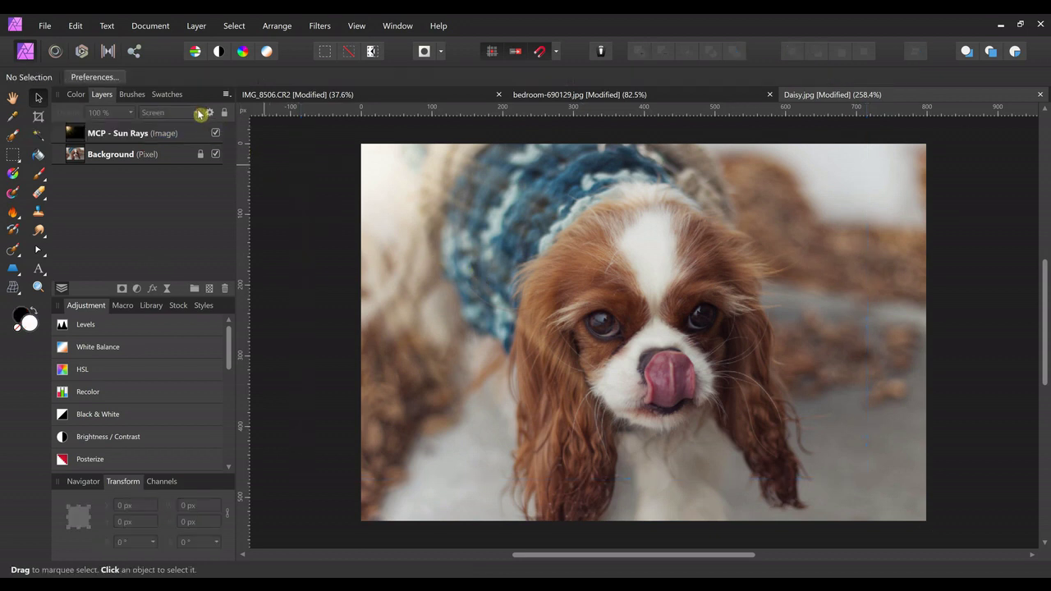
Try the Add, Overlay and Screen blend modes on the sun-rays layer and settle on Add.
left_click(181, 131)
left_click(196, 113)
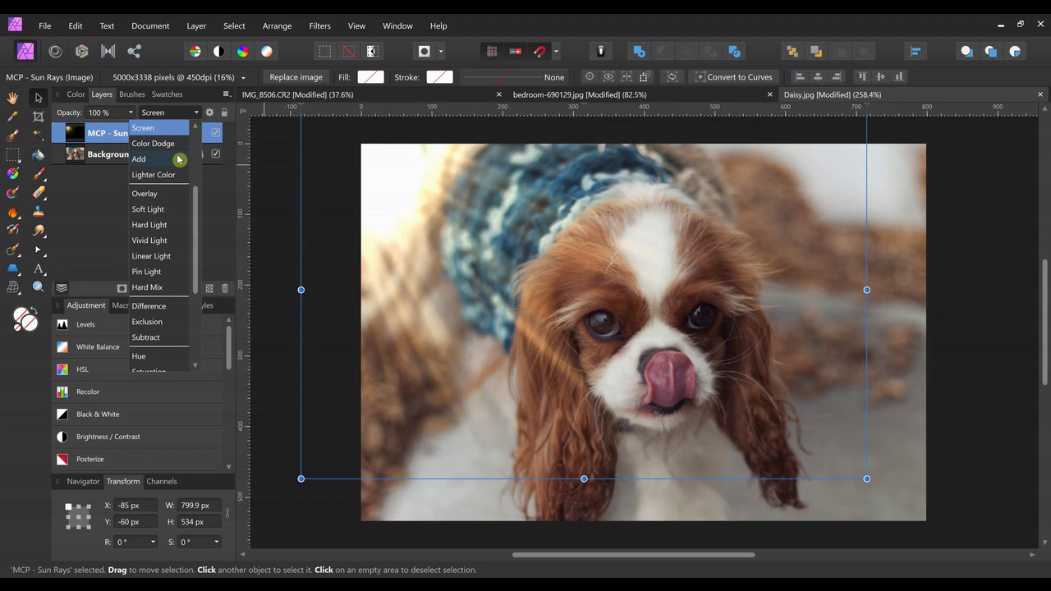
left_click(179, 160)
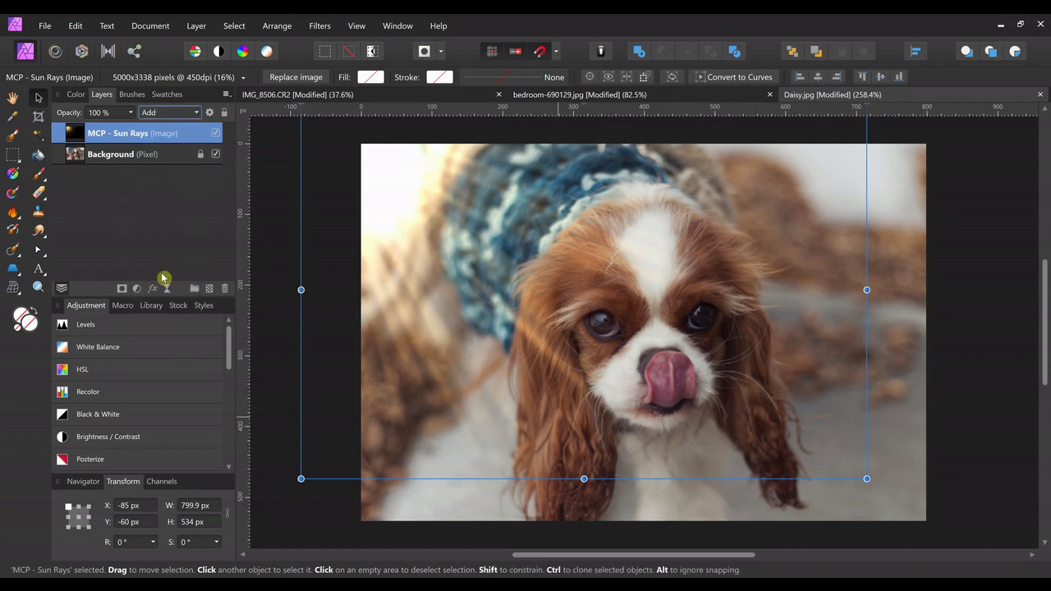
left_click(197, 113)
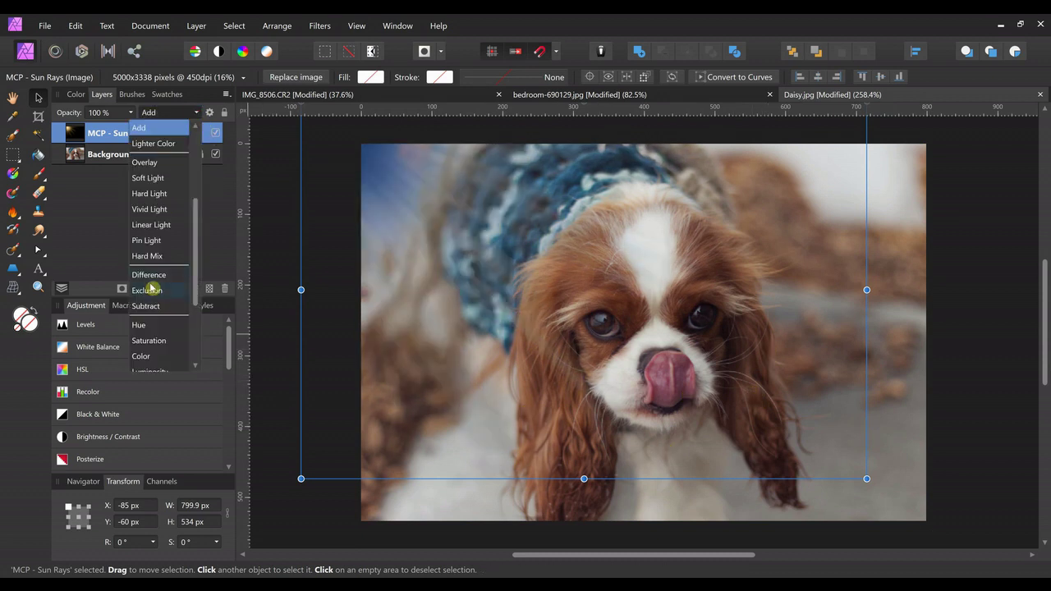
left_click(162, 164)
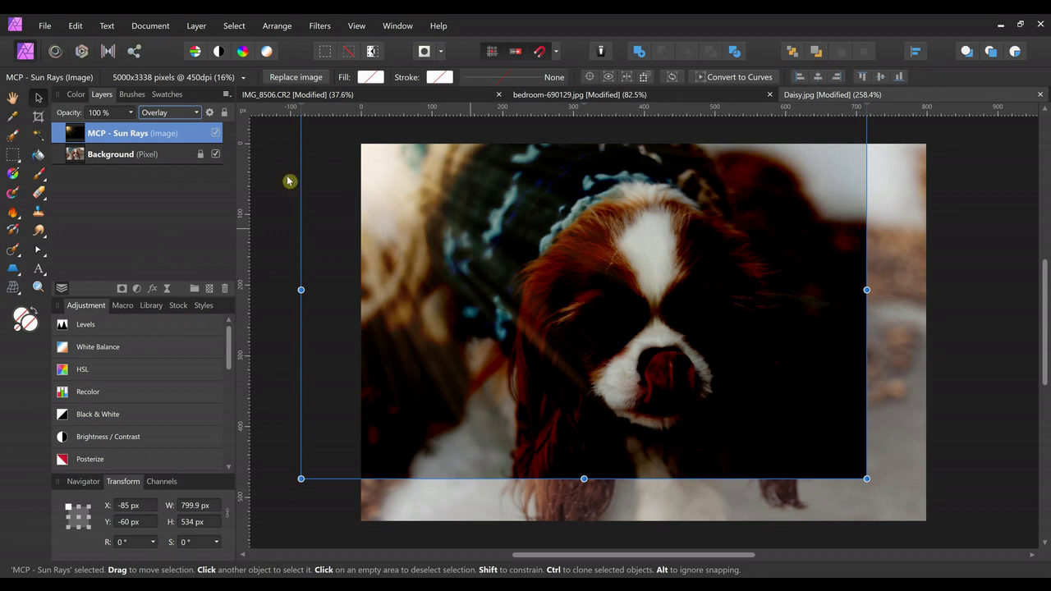
left_click(202, 118)
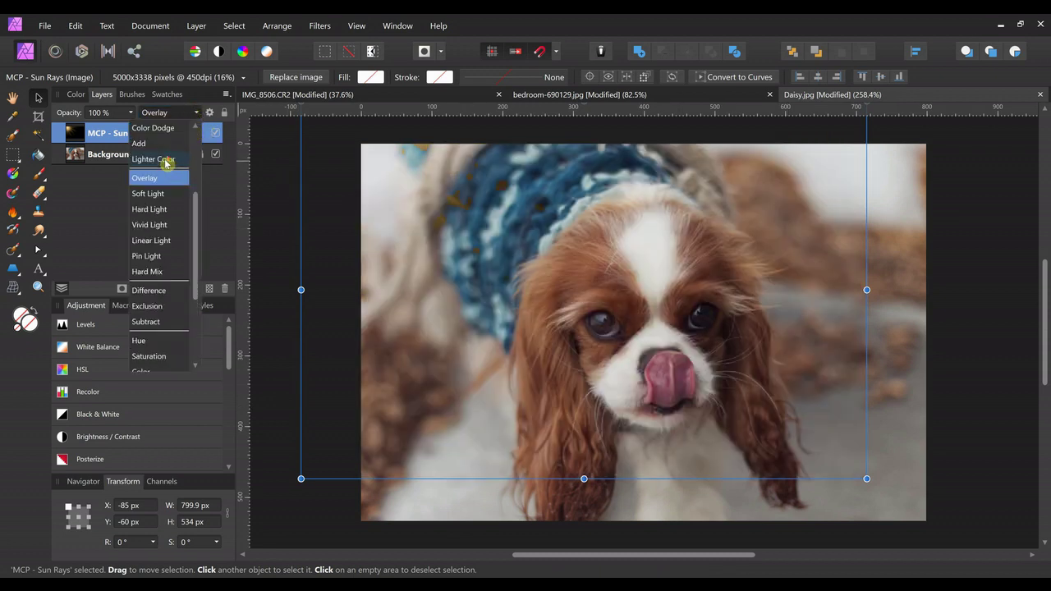
left_click(143, 147)
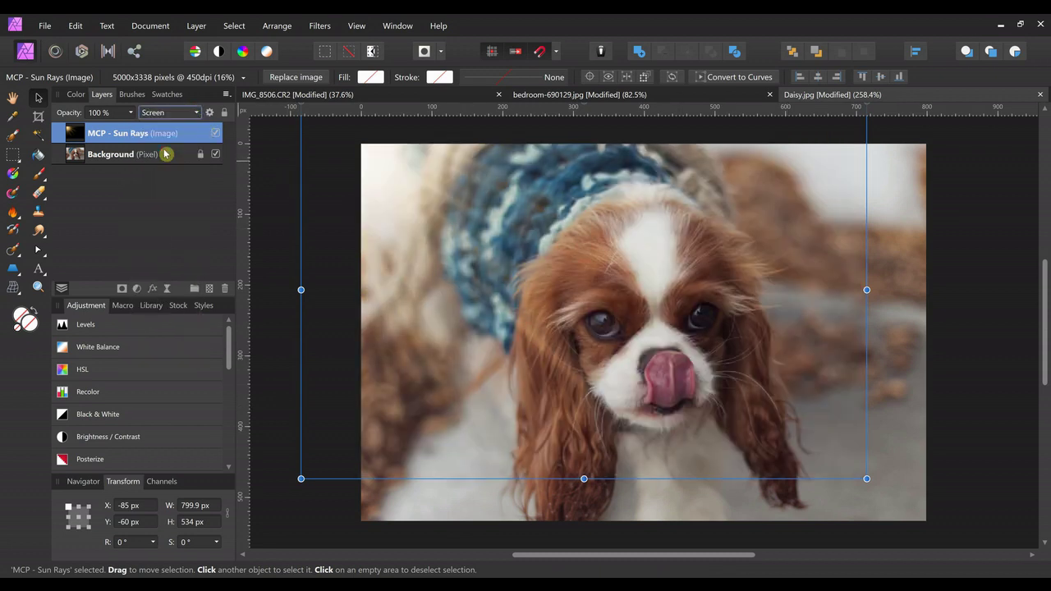
left_click(196, 116)
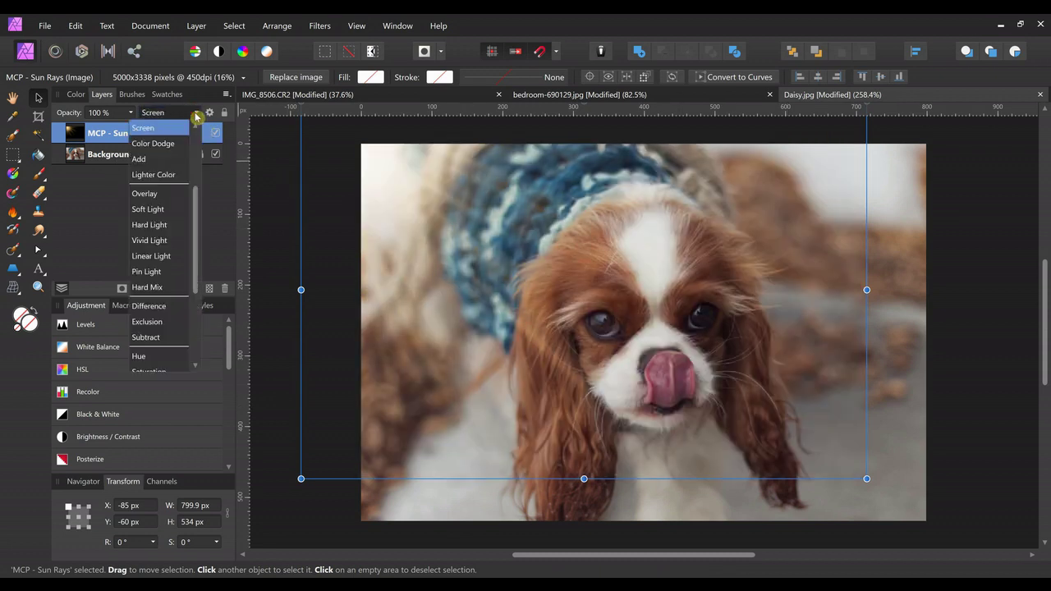
left_click(158, 161)
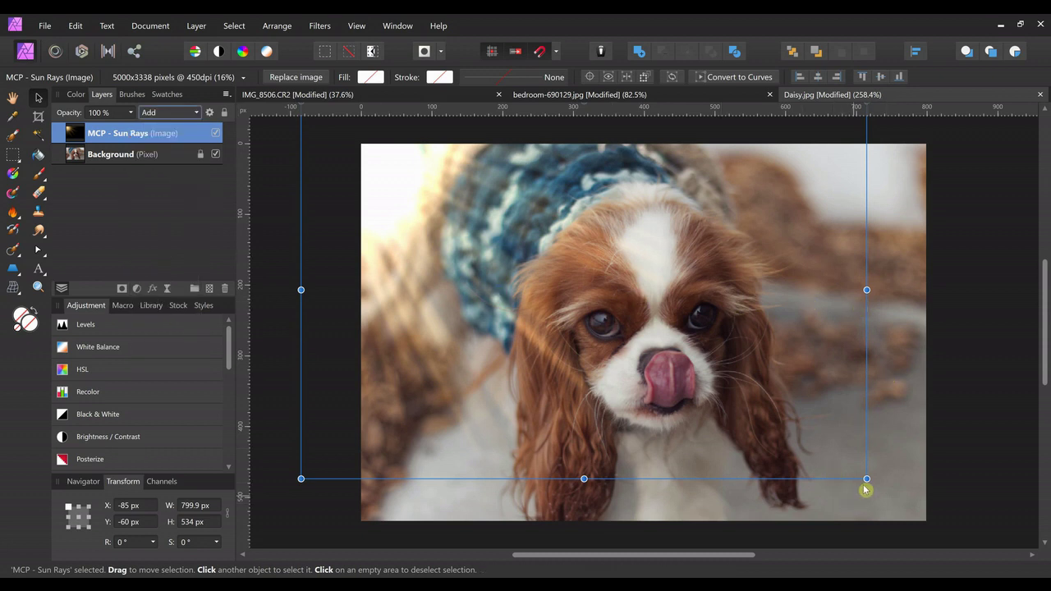
Shrink the sun-rays overlay to about 738 × 493 px and delete its layer.
left_click_drag(877, 485, 794, 472)
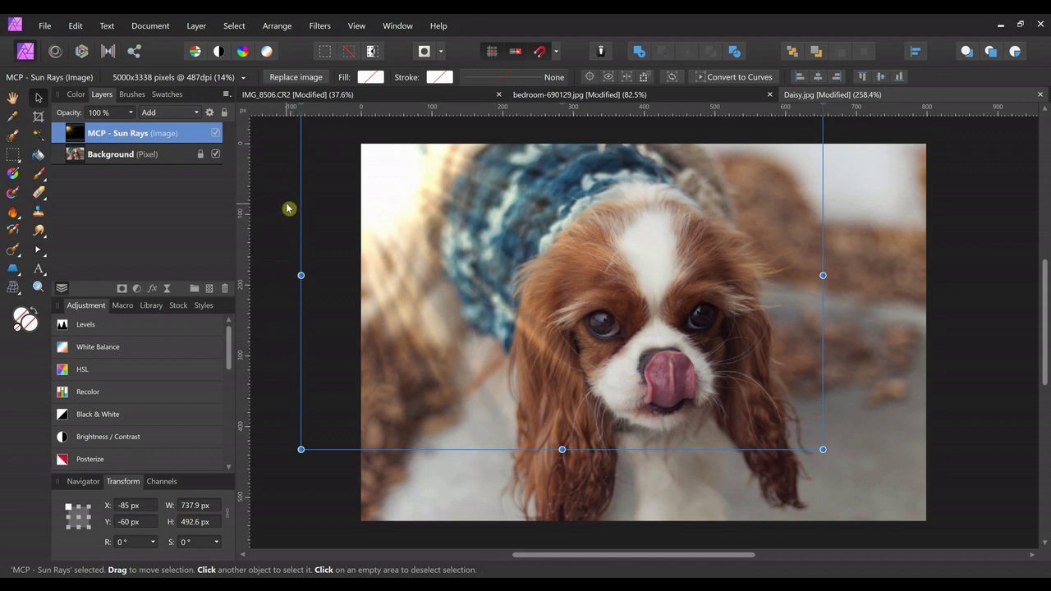
key("Delete")
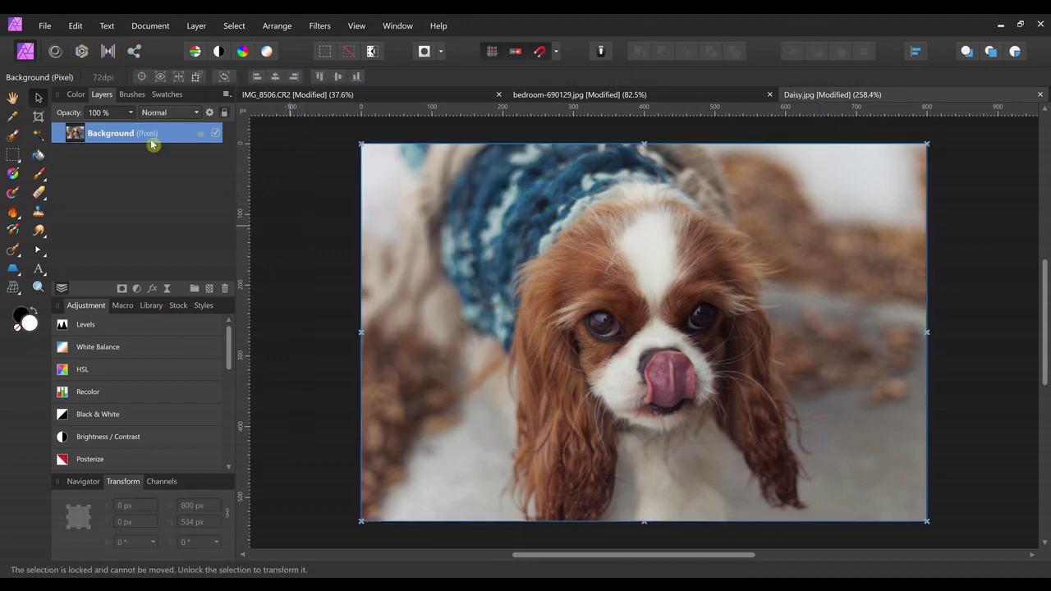
Place the Sun02 image from the MCP - Light Overlays folder across the whole dog photo, about 801 × 534 px.
left_click(49, 28)
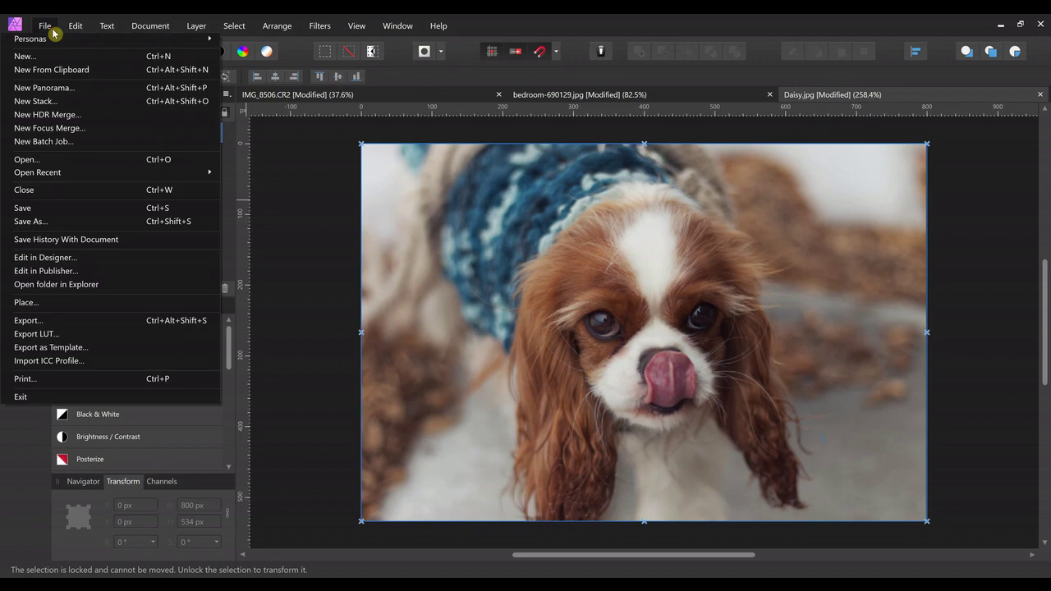
left_click(59, 304)
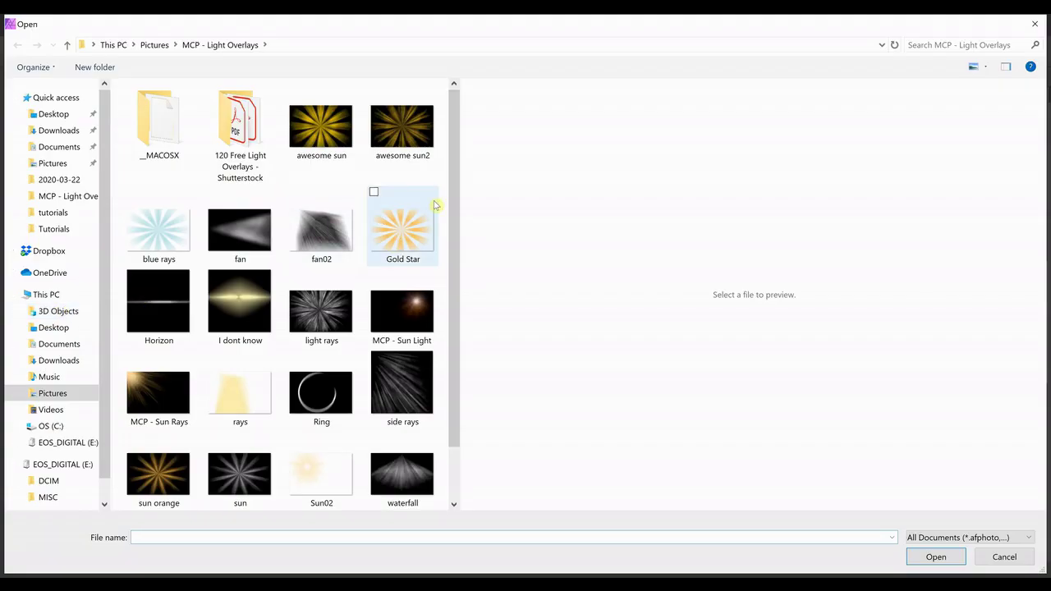
left_click_drag(457, 172, 453, 331)
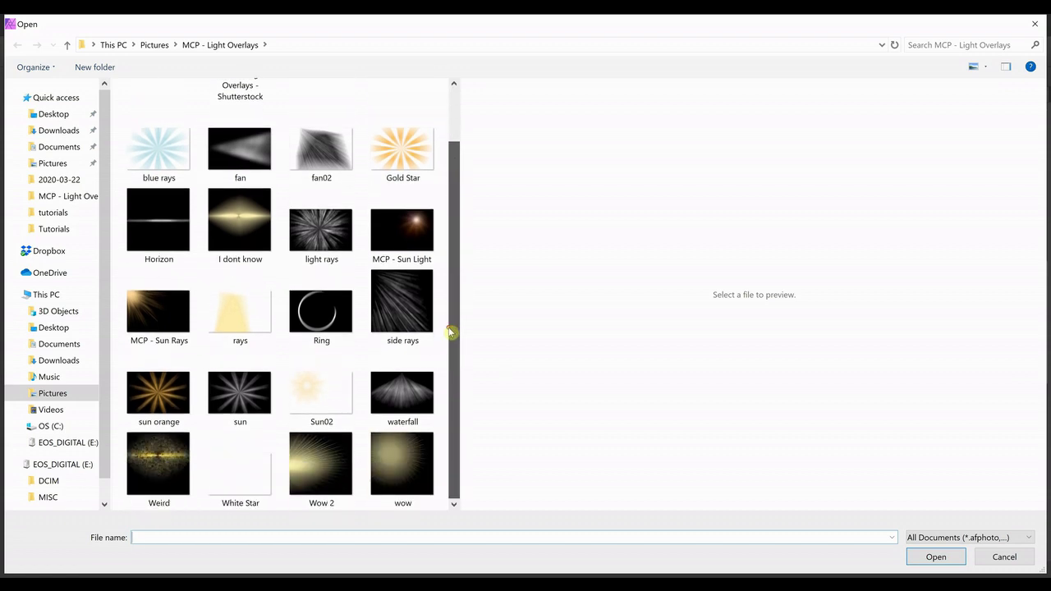
double_click(324, 415)
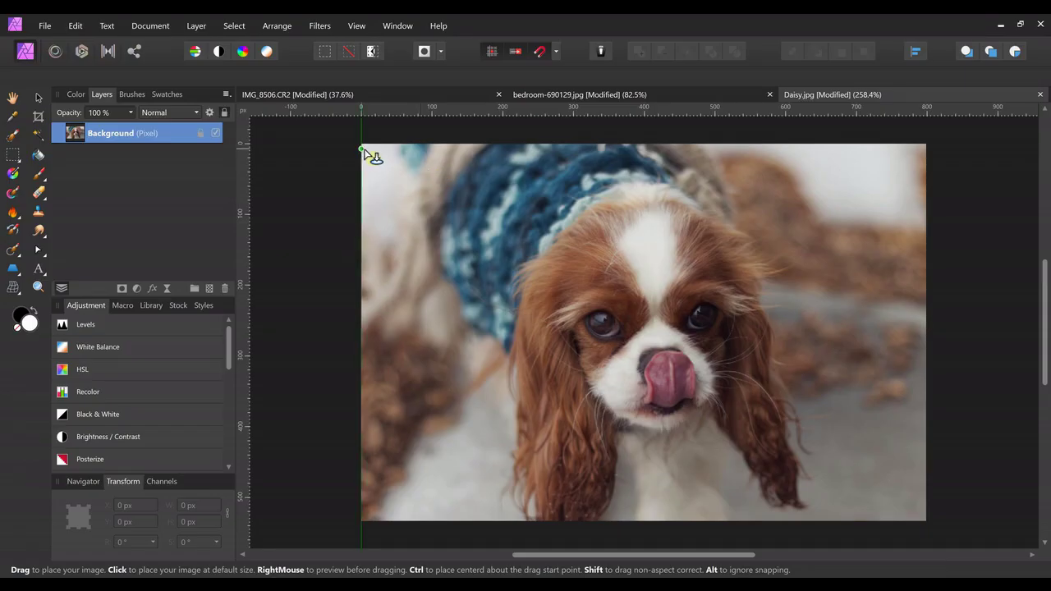
left_click_drag(364, 150, 953, 481)
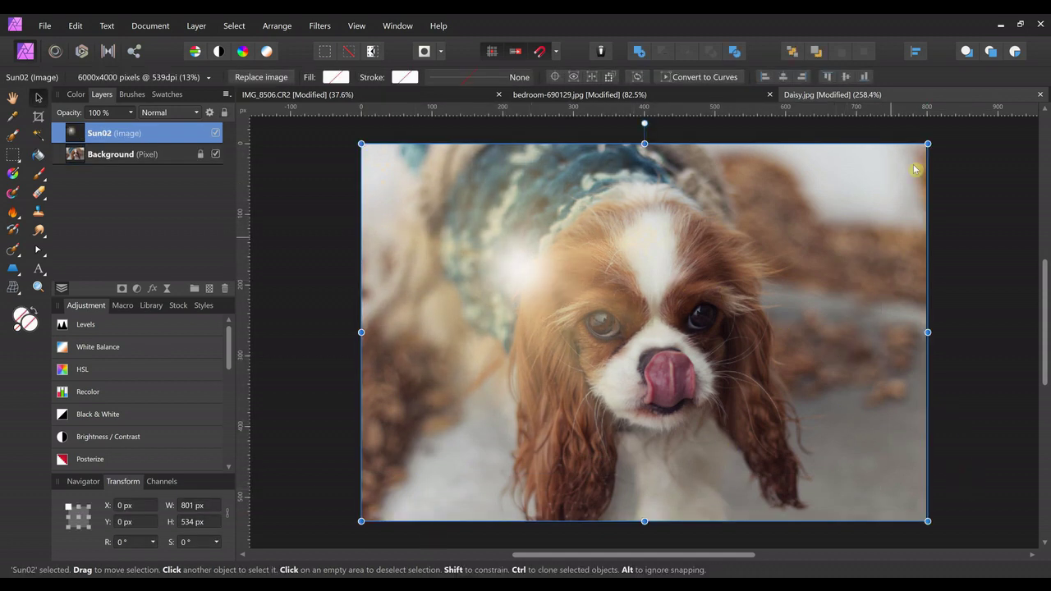
Move the Sun02 glow to the photo's upper-left corner, about X -167 px, Y -153 px, and set its blend mode to Soft Light.
left_click_drag(525, 274, 406, 166)
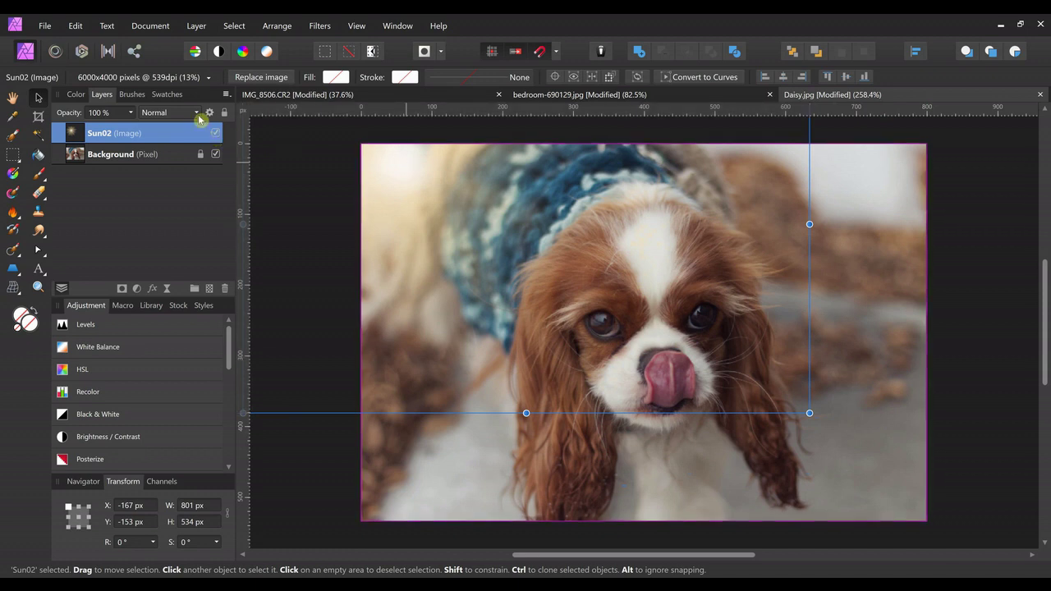
left_click(197, 114)
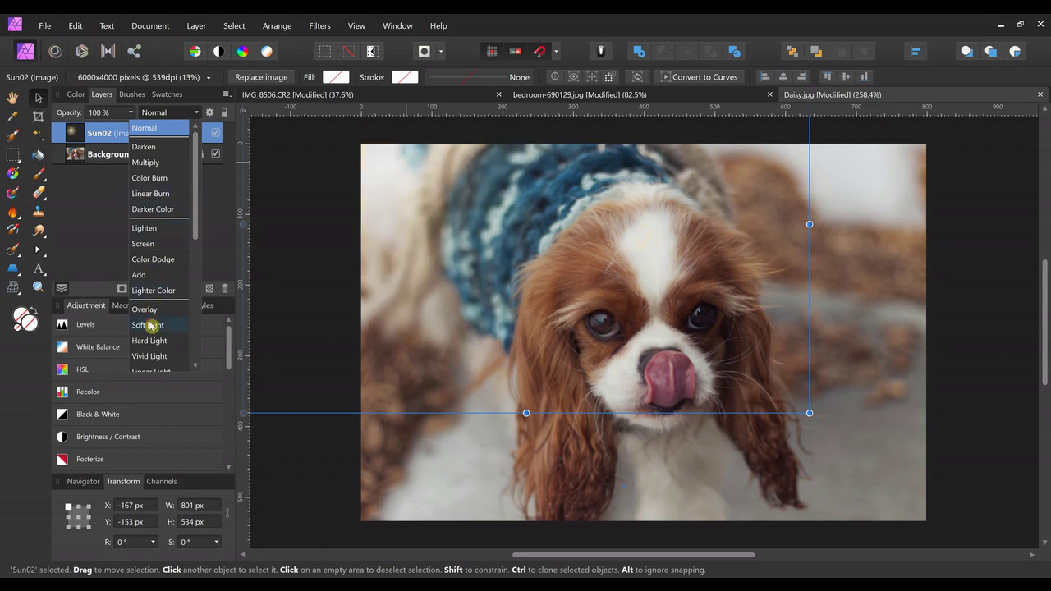
left_click(148, 325)
Look through the other blend modes for the Sun02 layer, and move the overlay to about X -78 px, Y -104 px.
left_click(199, 114)
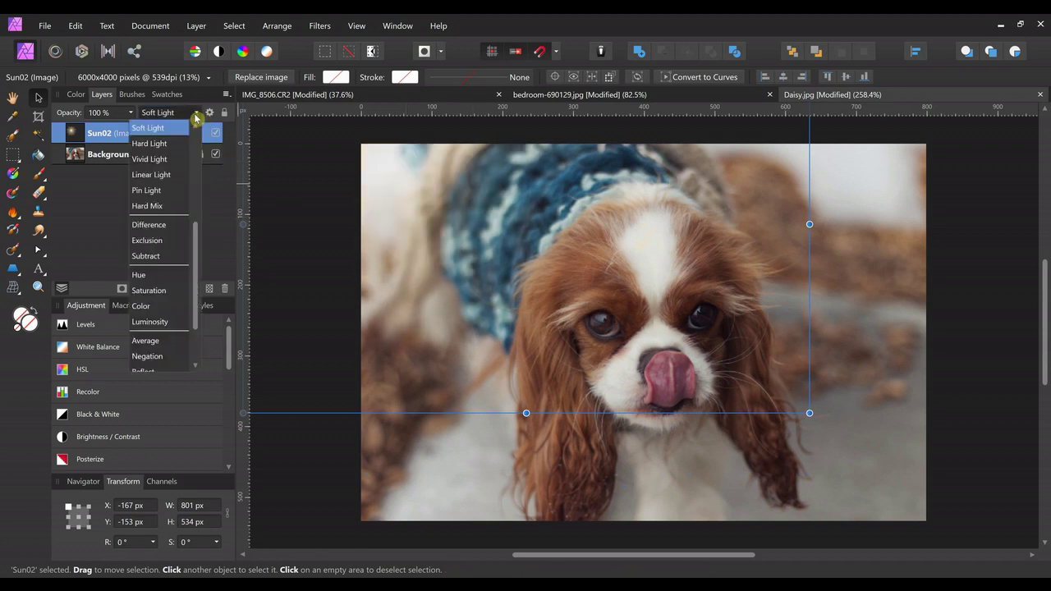
scroll(204, 246, "up", 1)
scroll(203, 246, "up", 4)
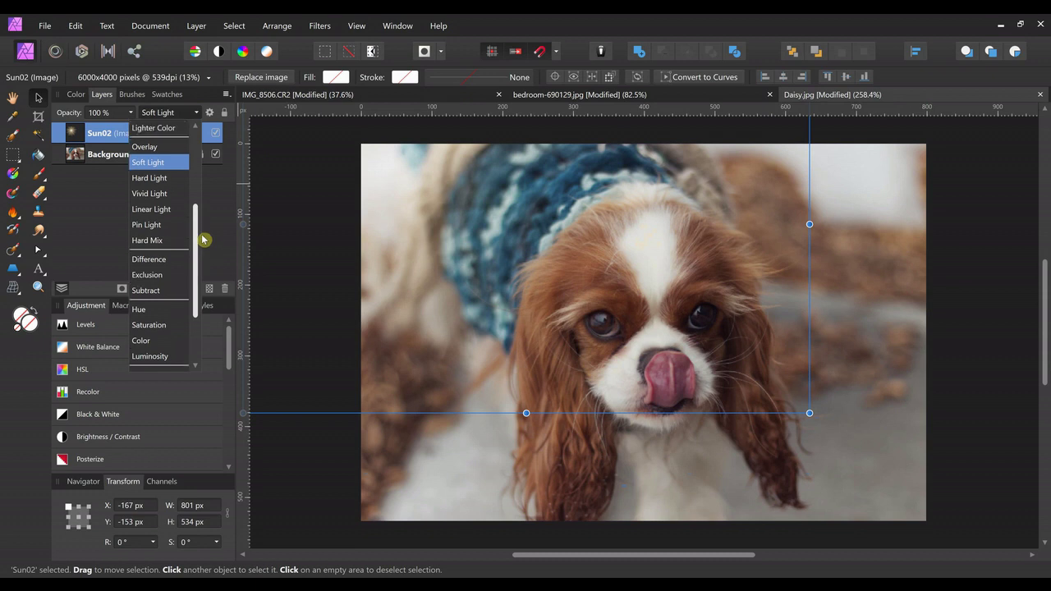
scroll(204, 220, "up", 3)
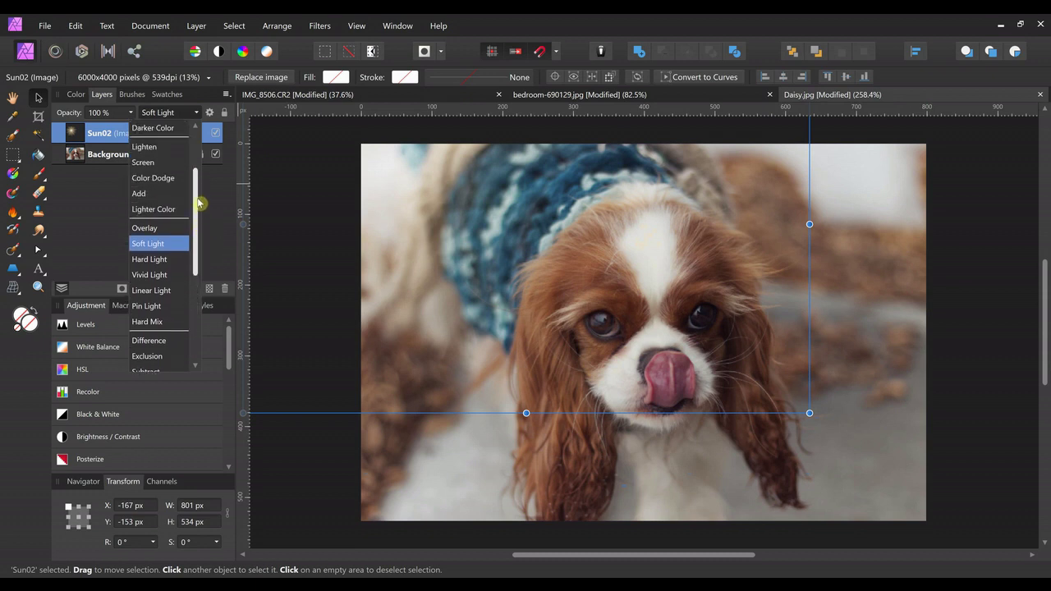
scroll(184, 246, "down", 5)
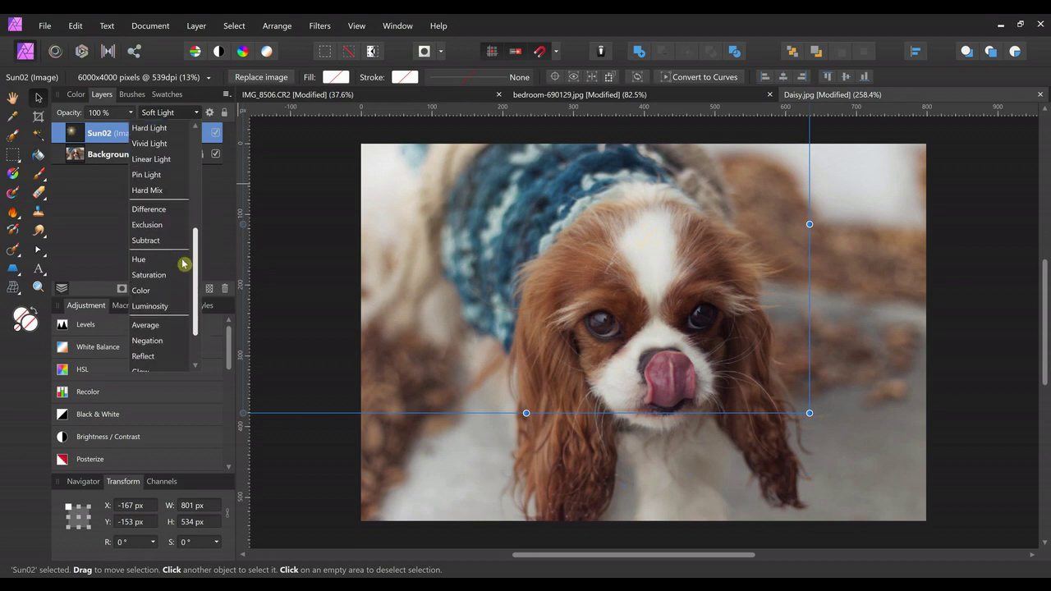
scroll(187, 275, "down", 2)
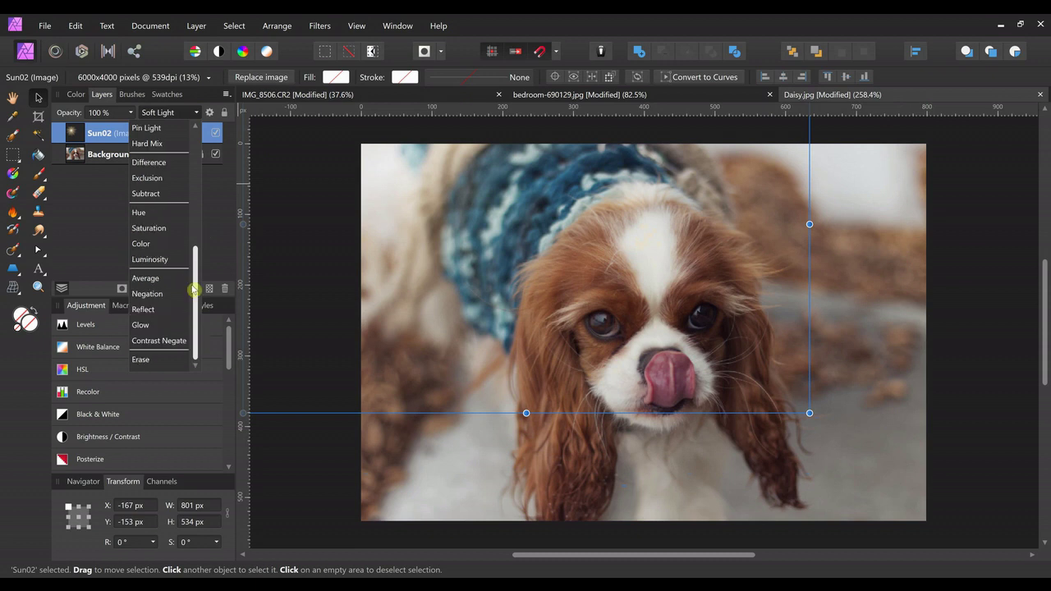
scroll(187, 274, "up", 5)
left_click(975, 206)
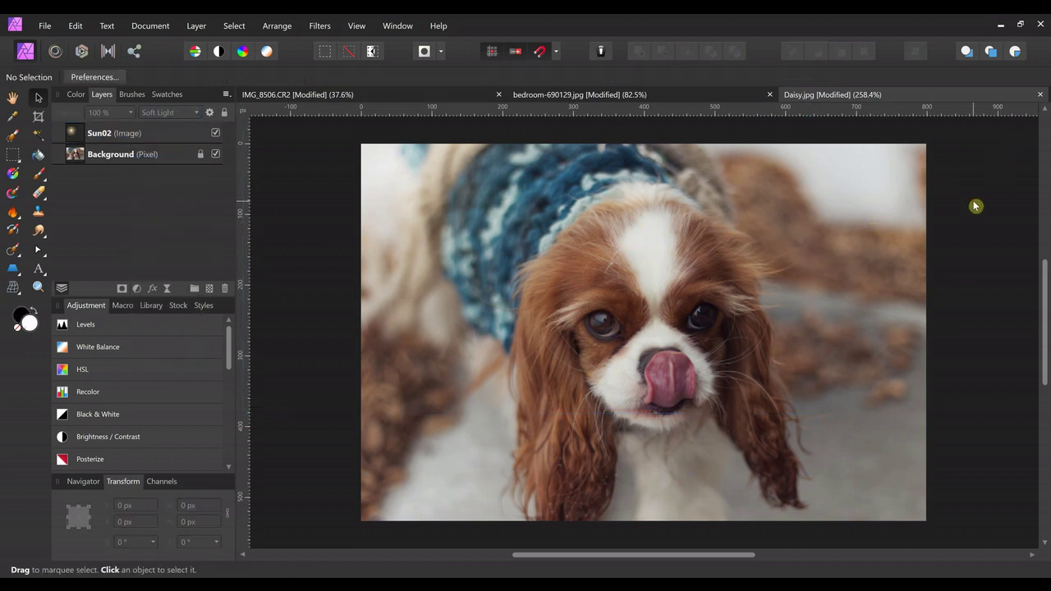
left_click_drag(437, 188, 498, 221)
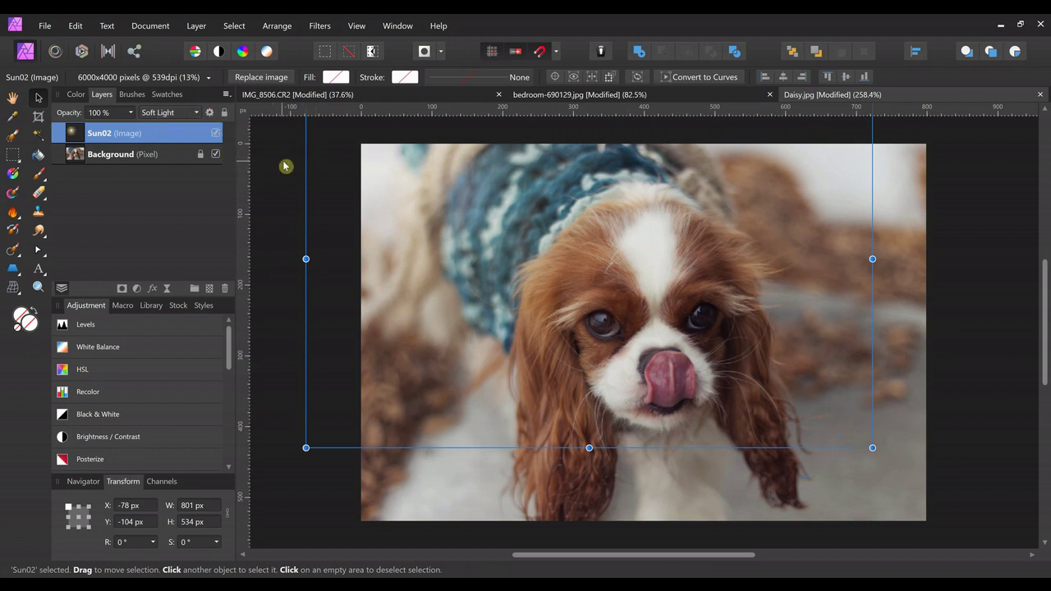
Delete the Sun02 layer and create a new 6000 × 4000 px document at 300 DPI with a transparent background.
key("Delete")
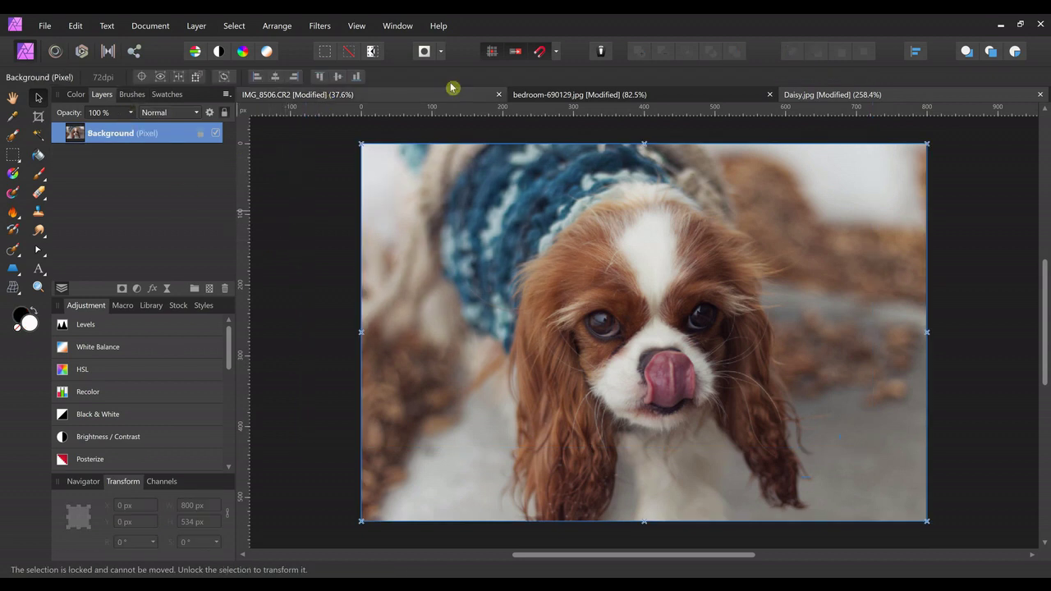
left_click(45, 26)
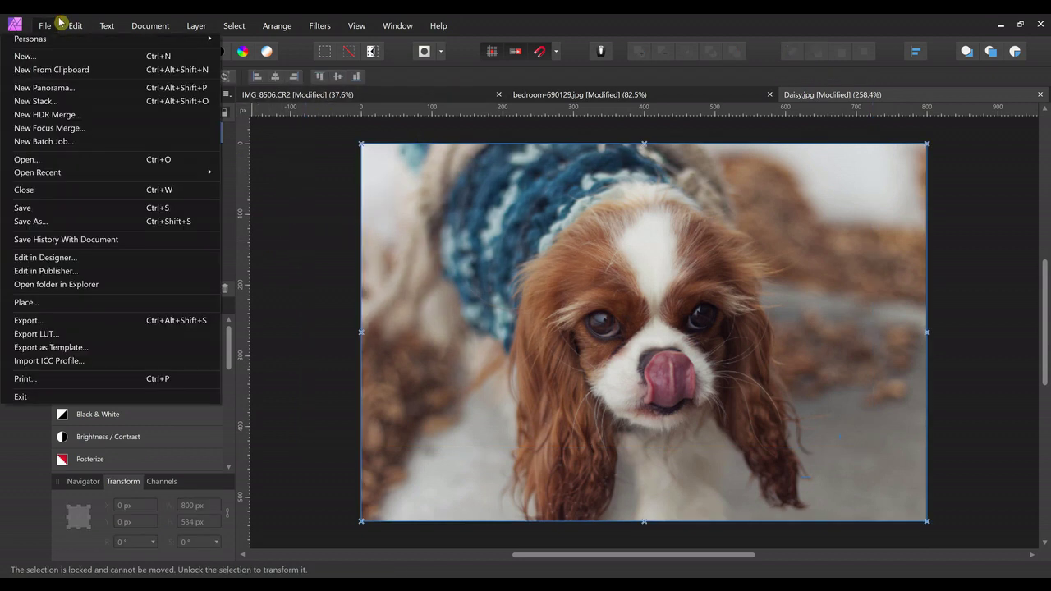
left_click(62, 25)
left_click(75, 26)
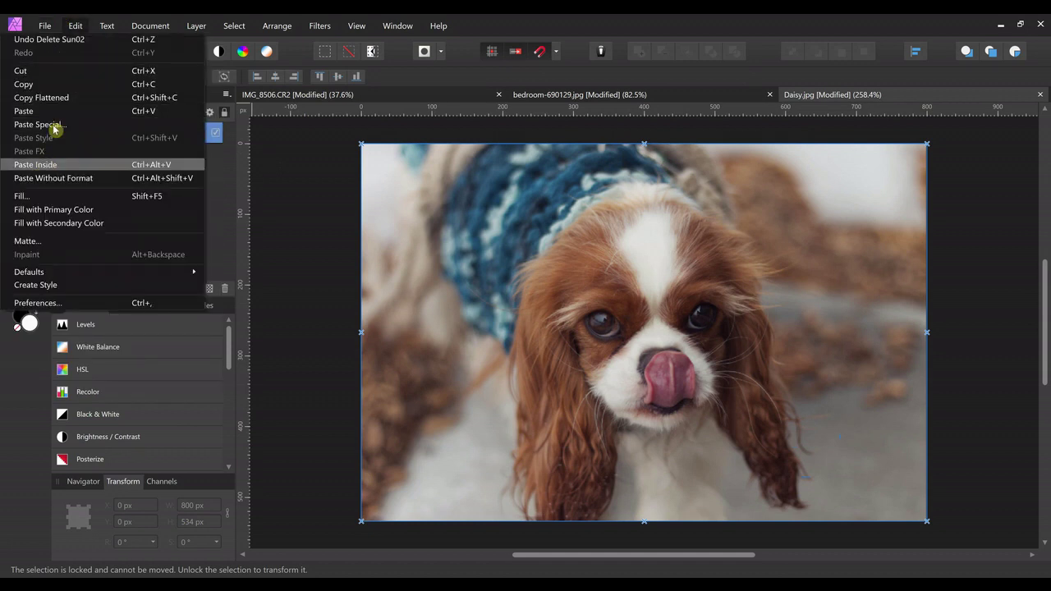
left_click(41, 61)
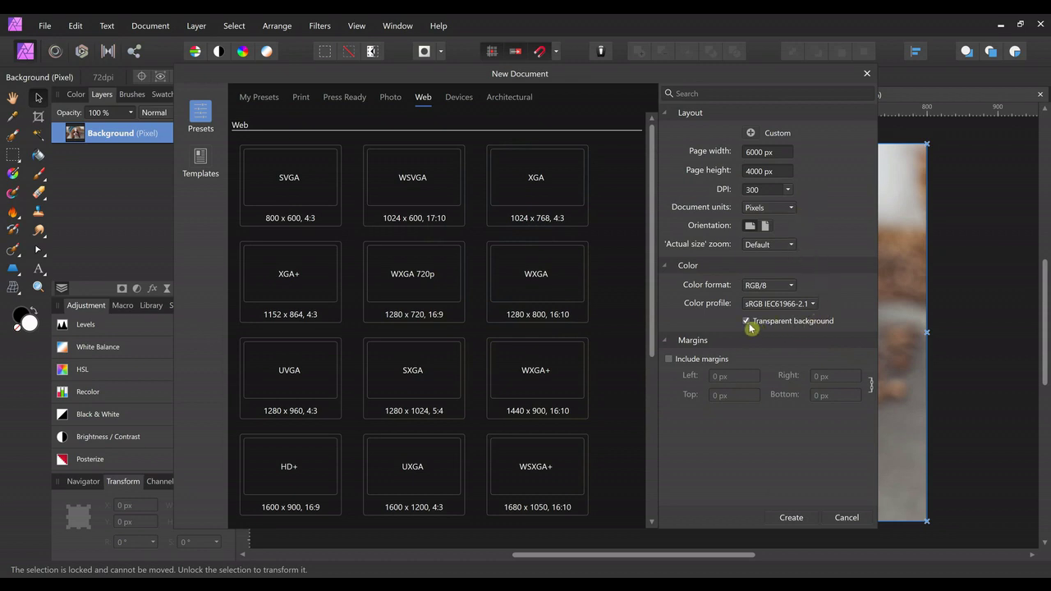
left_click(790, 518)
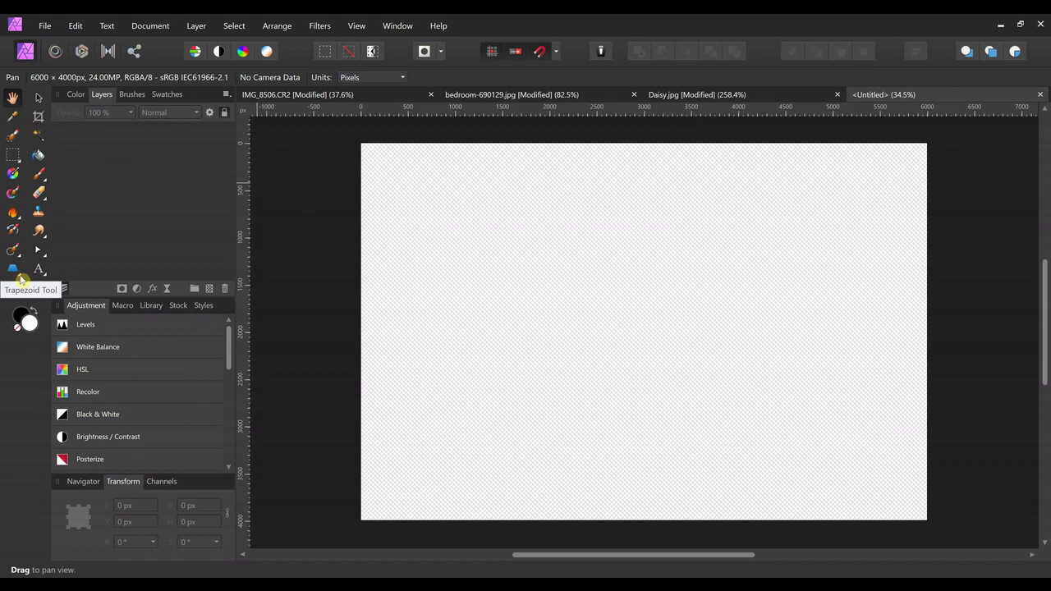
Draw an ellipse about 1629 × 1525 px in the canvas's upper-left area and fill it with yellow, RGB 255, 220, 86.
left_click(16, 282)
left_click(56, 227)
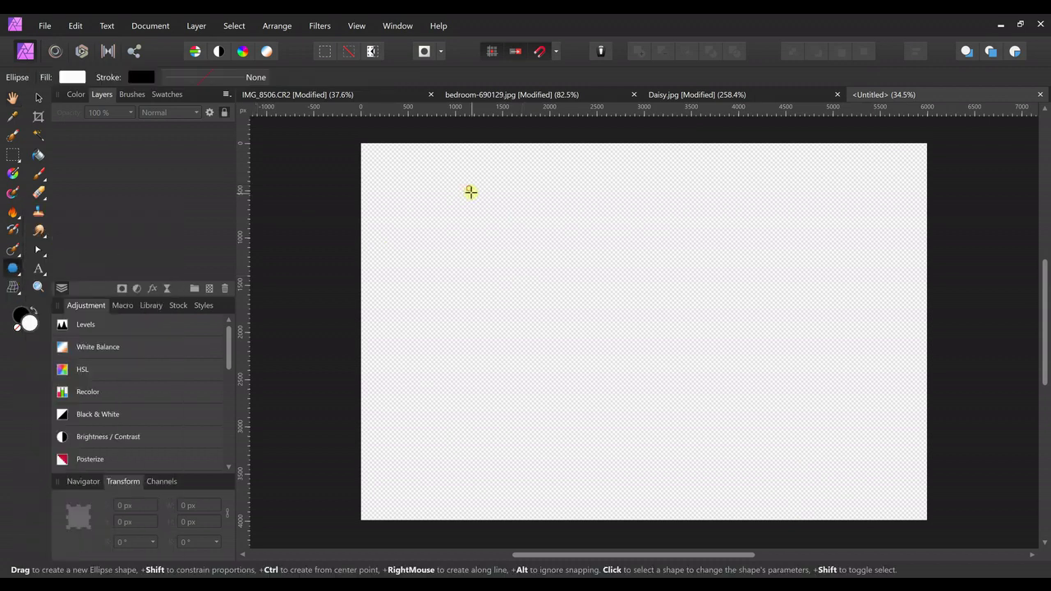
left_click_drag(471, 193, 624, 332)
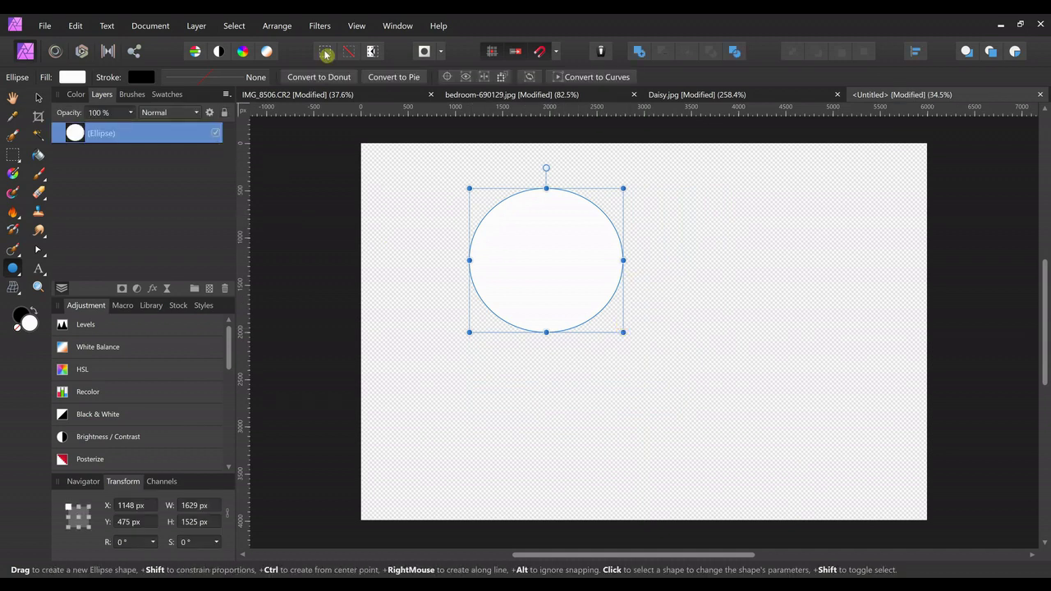
left_click(75, 77)
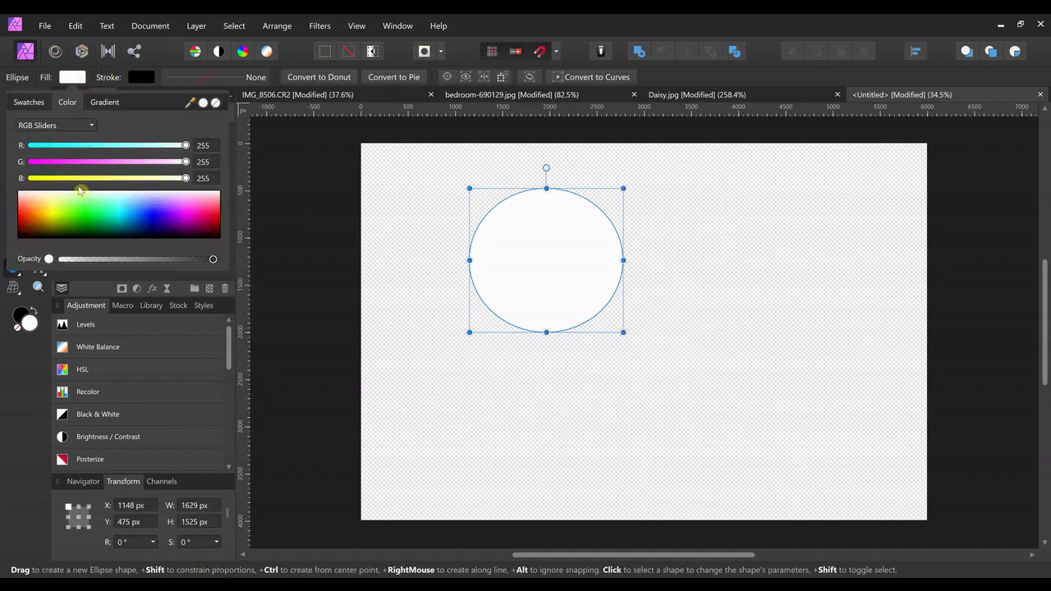
left_click(43, 205)
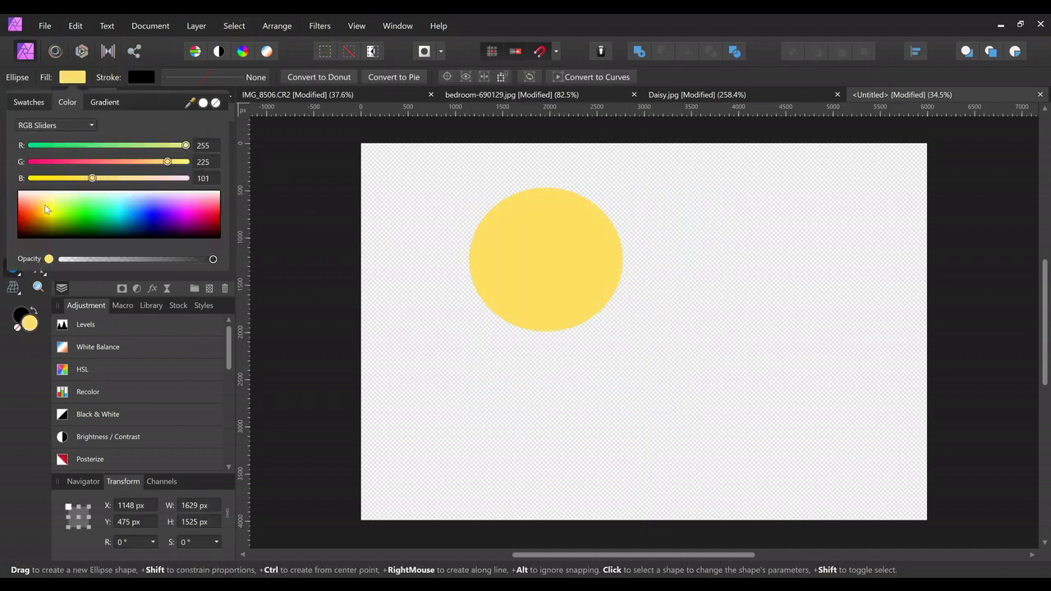
left_click_drag(46, 209, 42, 211)
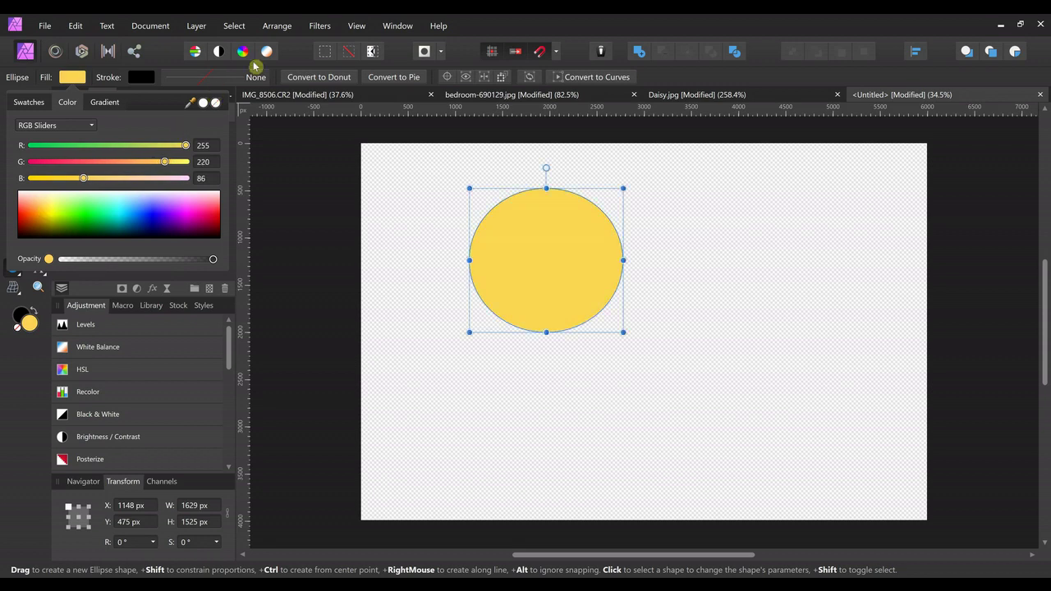
Apply a Gaussian Blur with a 500 px radius to the yellow ellipse.
left_click(314, 27)
left_click(315, 28)
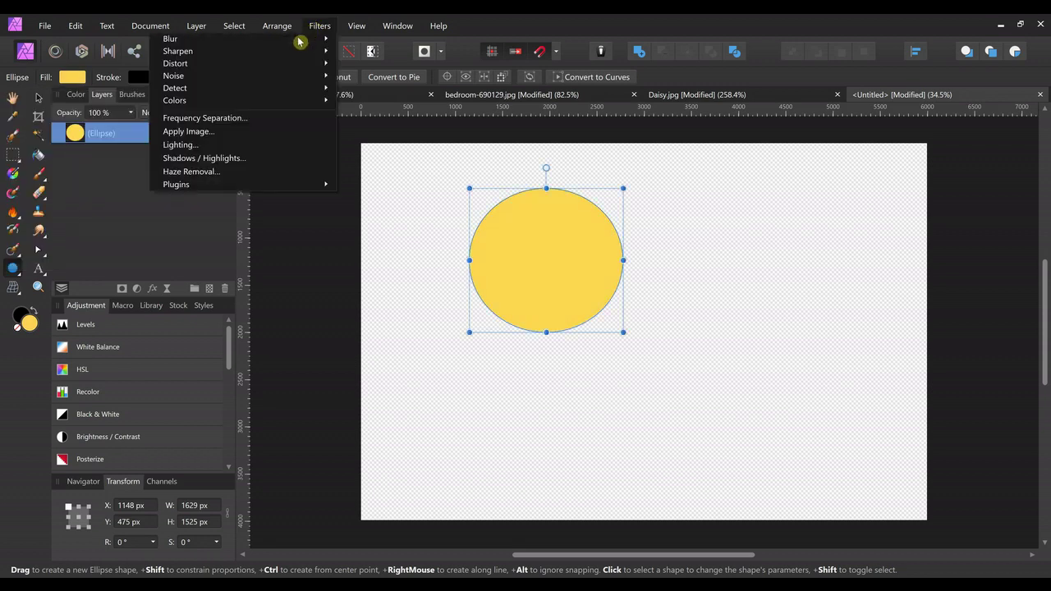
mouse_move(317, 43)
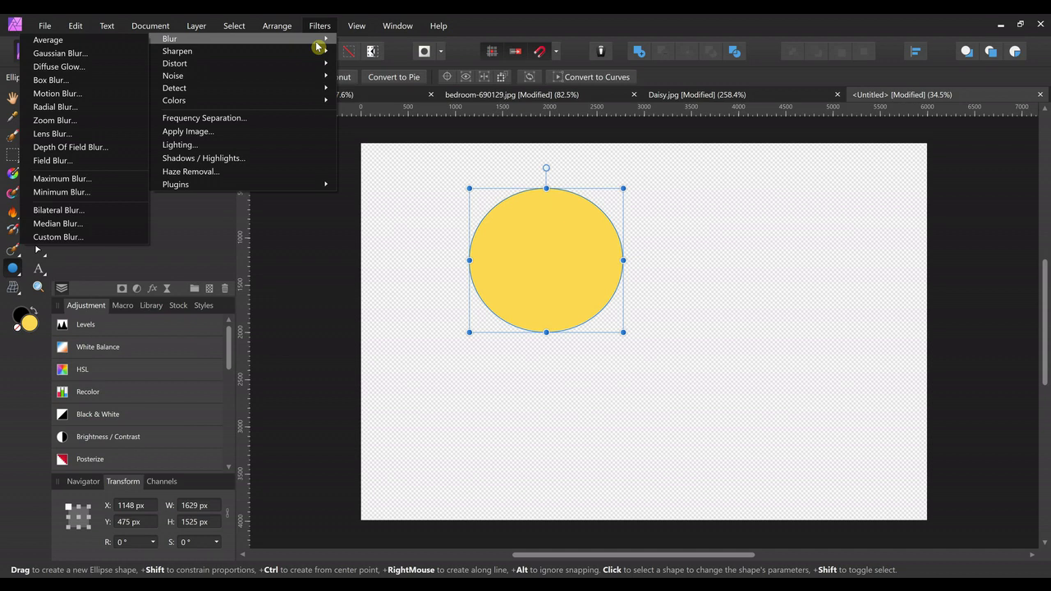
left_click(59, 54)
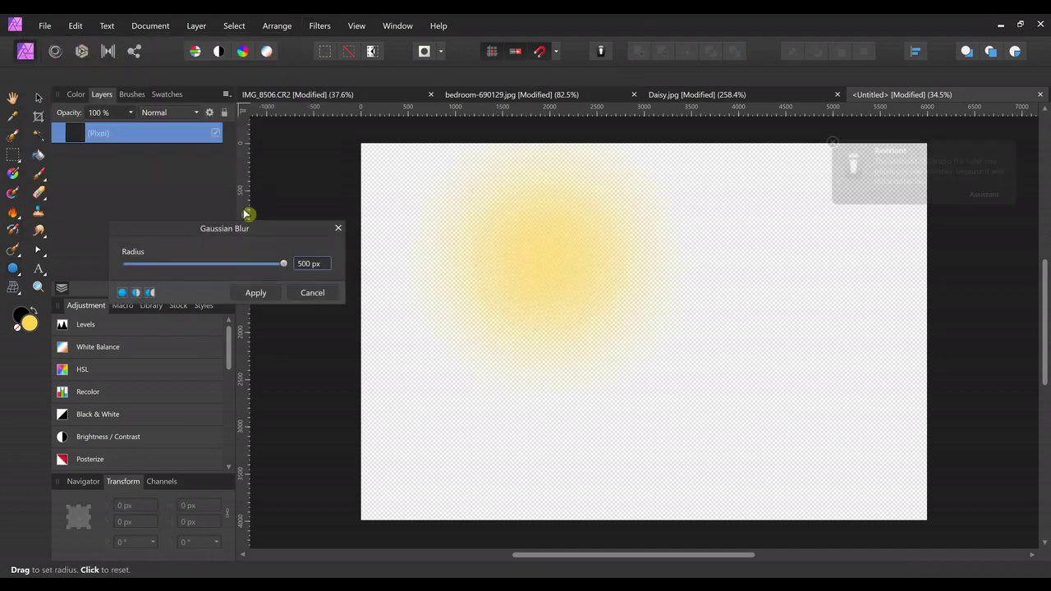
left_click(256, 293)
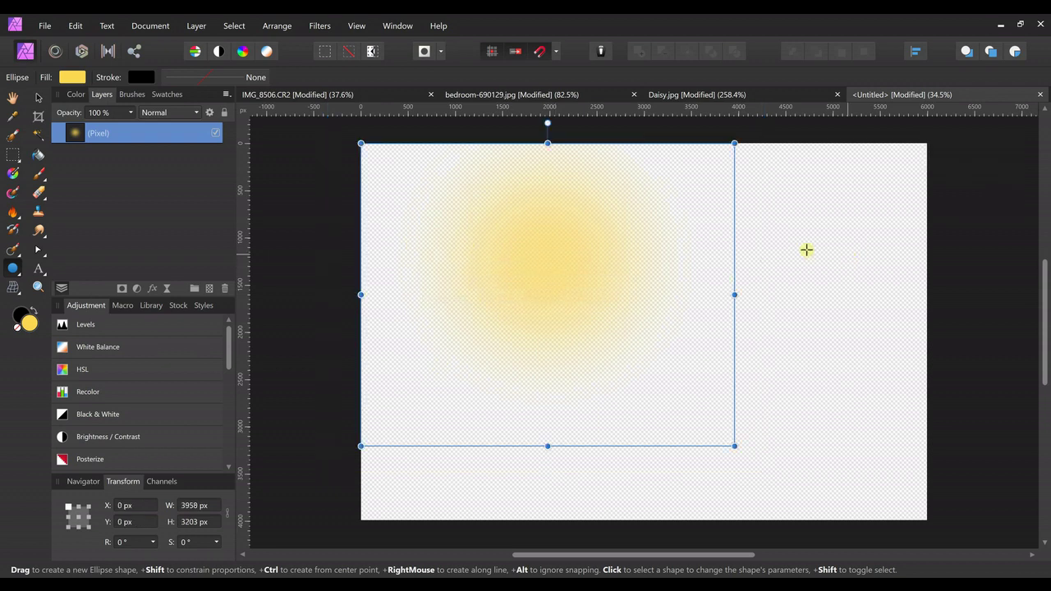
Move the blurred yellow glow slightly toward the canvas's left edge and deselect it.
left_click_drag(557, 261, 559, 276)
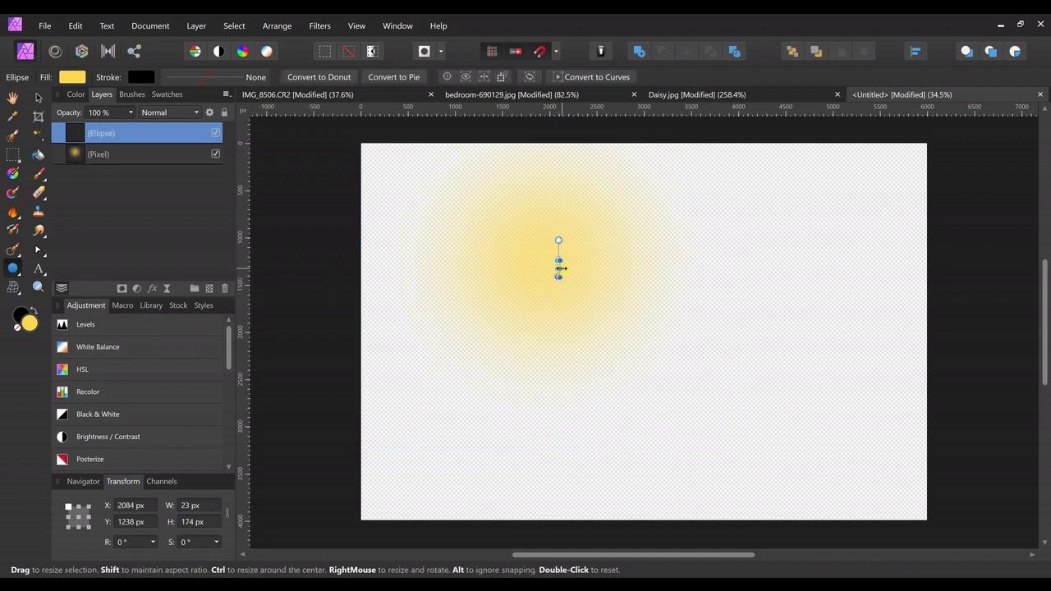
key("ctrl+z")
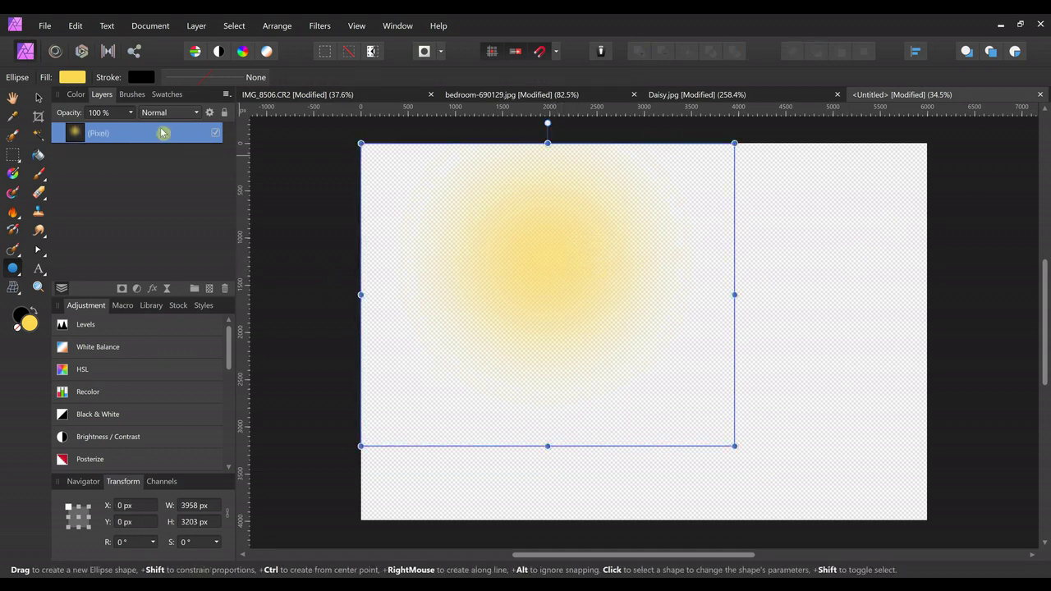
left_click(37, 99)
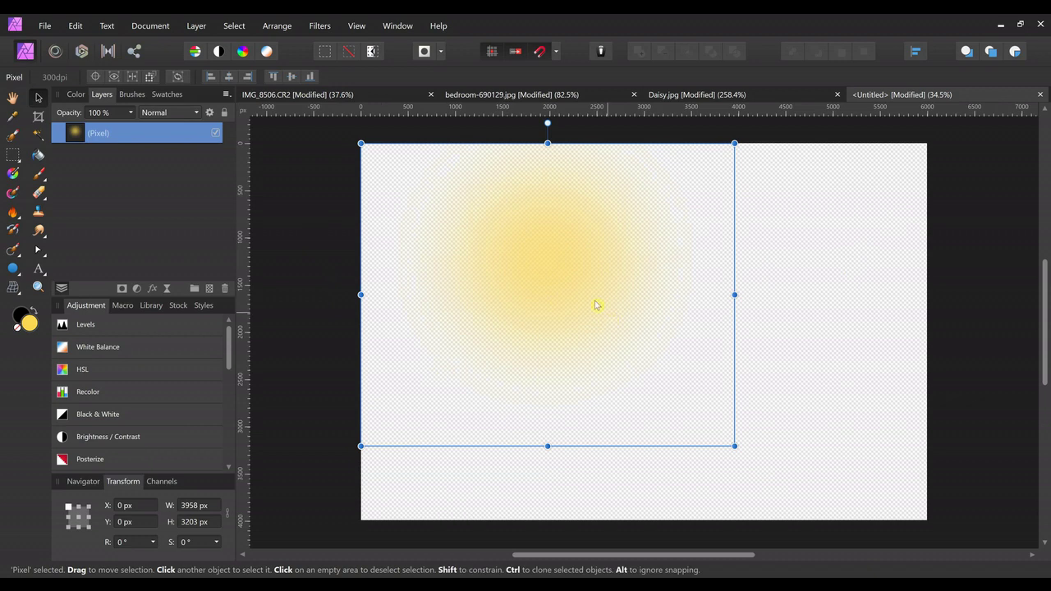
left_click_drag(559, 272, 521, 270)
left_click(956, 347)
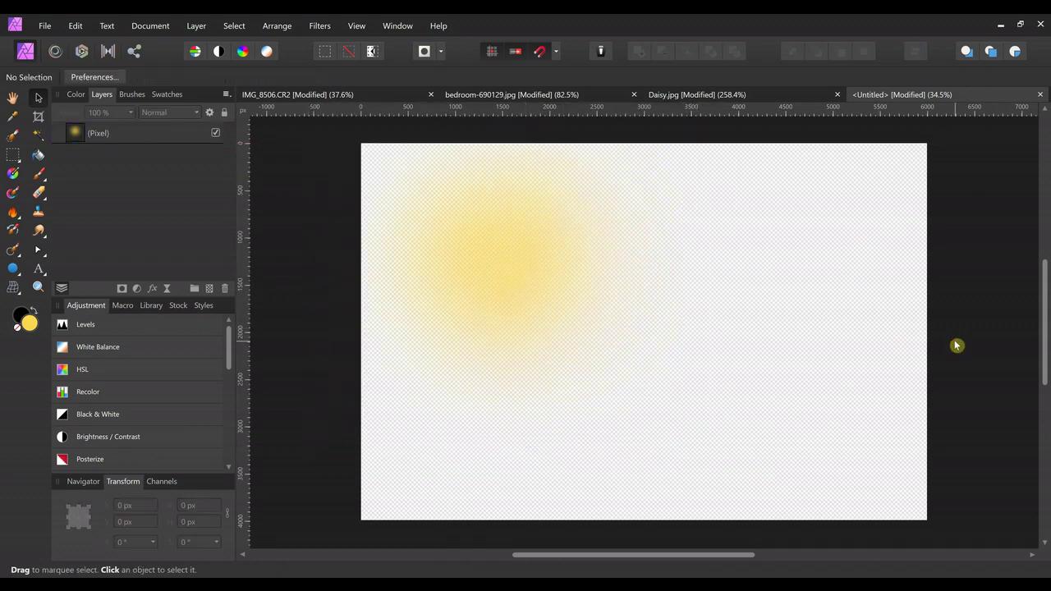
Export the whole document as a 6000 × 4000 px PNG named test 01 in the MCP - Light Overlays folder.
left_click(44, 24)
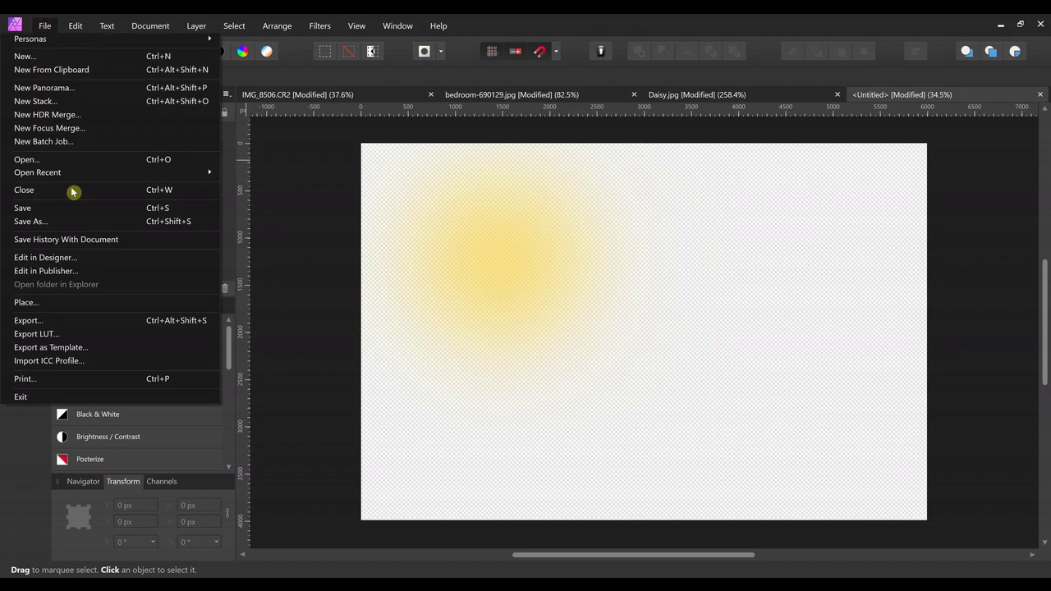
left_click(103, 322)
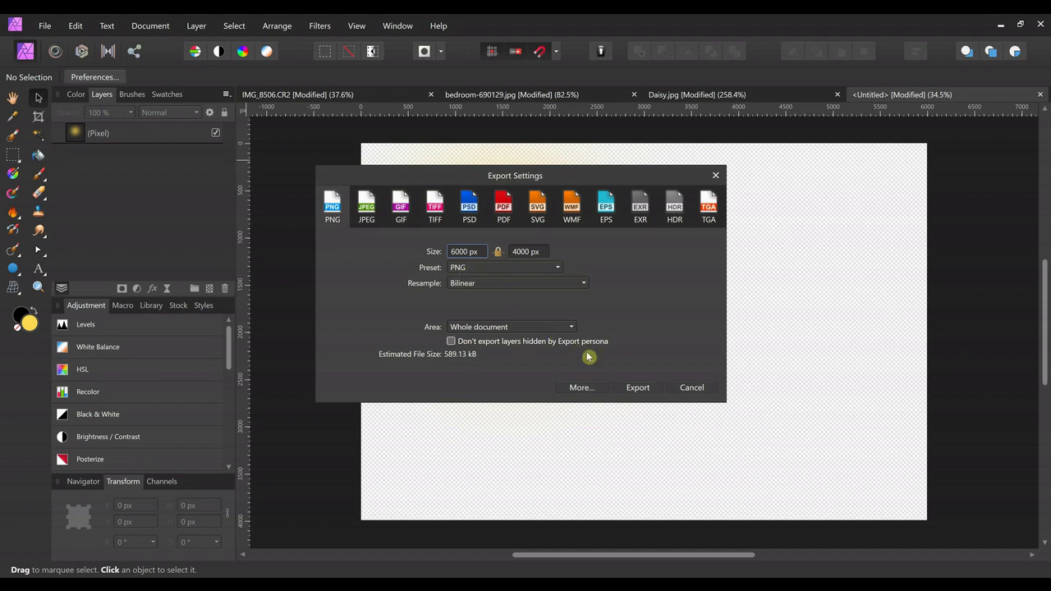
left_click(638, 390)
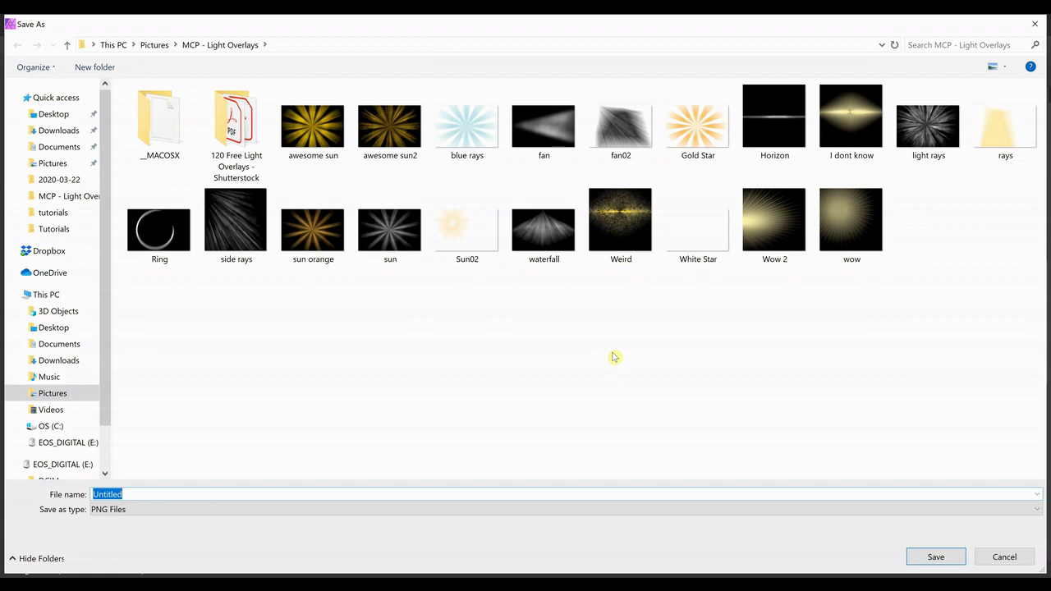
type("tre")
key("Return")
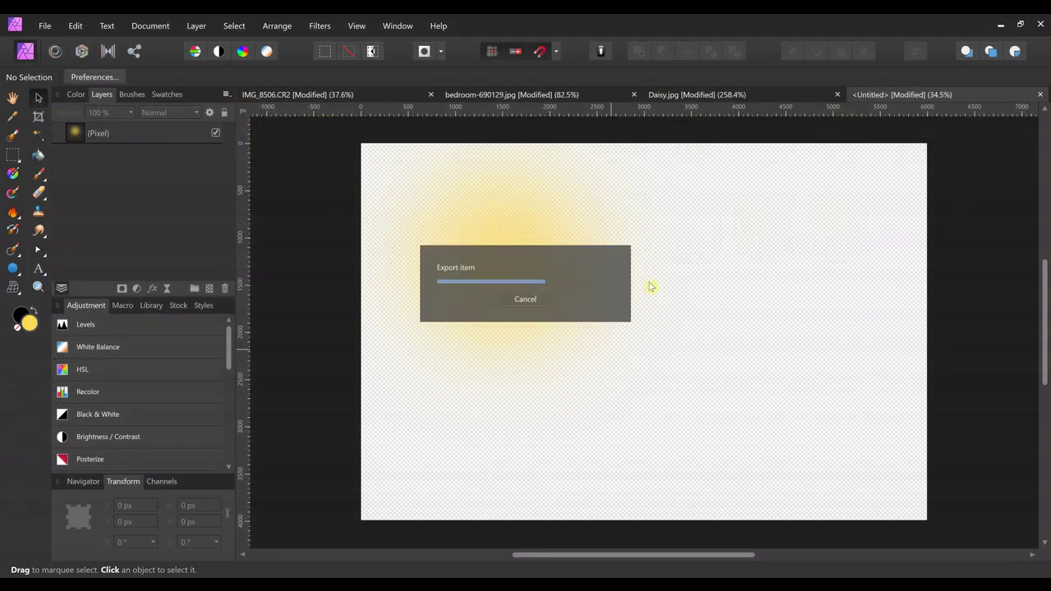
Place the test 01 image from the MCP - Light Overlays folder on the Daisy.jpg photo, about 752 × 501 px.
left_click(759, 96)
left_click(570, 148)
left_click(44, 25)
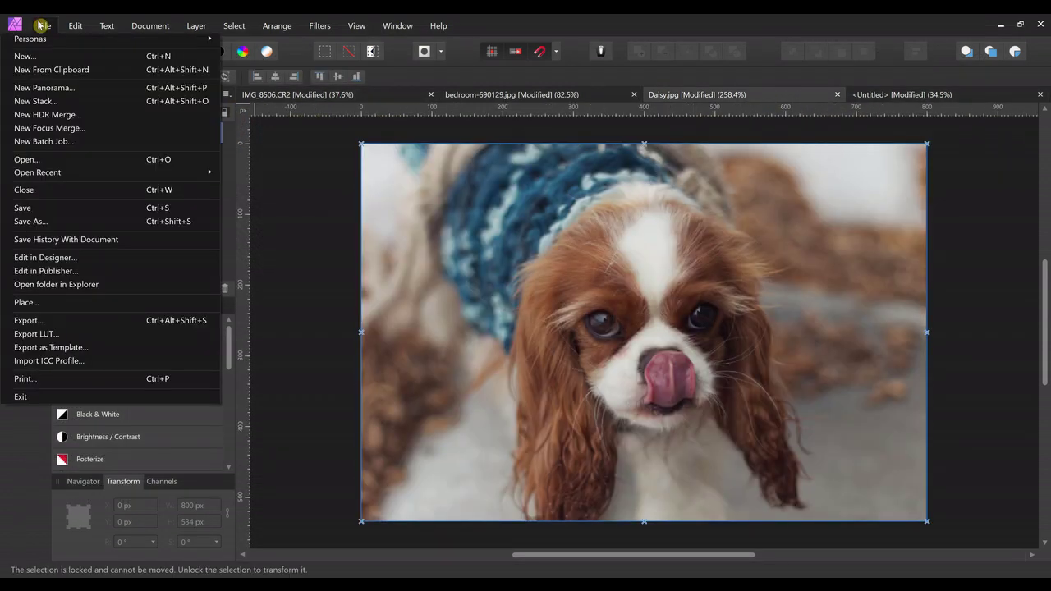
left_click(47, 303)
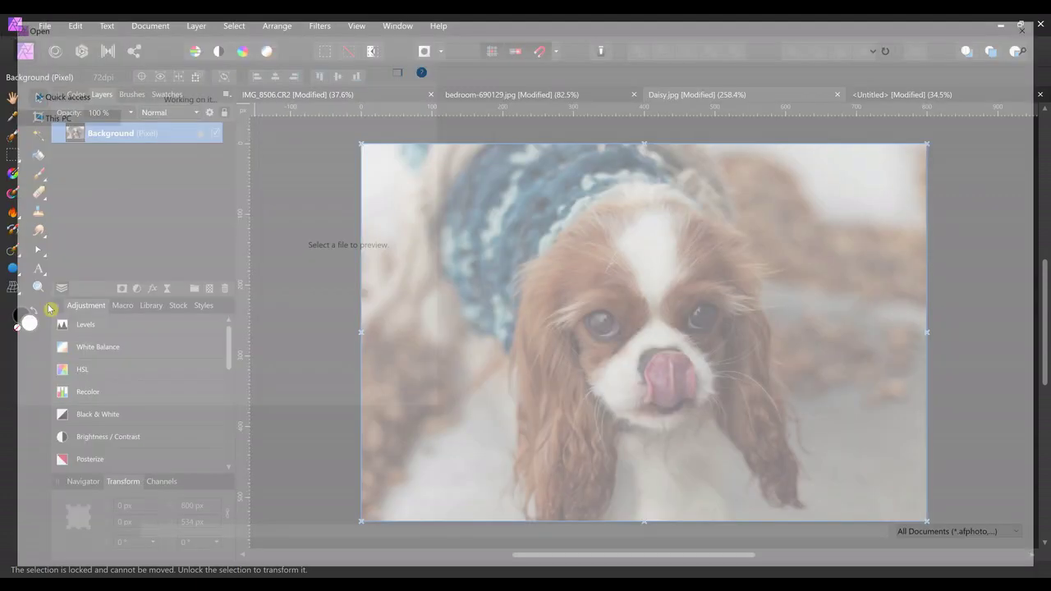
scroll(300, 361, "down", 2)
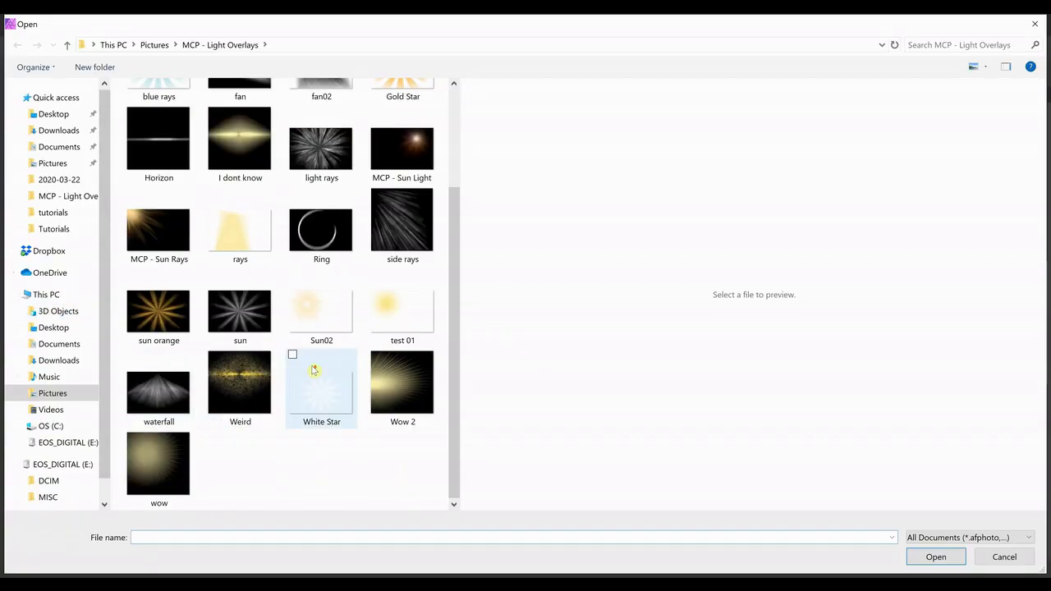
double_click(414, 324)
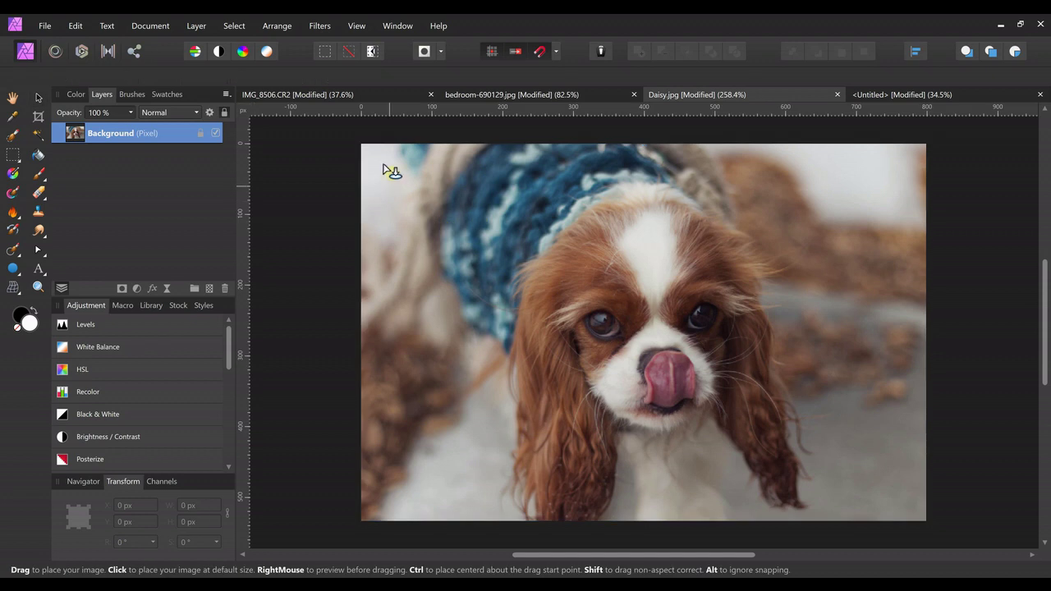
left_click_drag(381, 160, 944, 411)
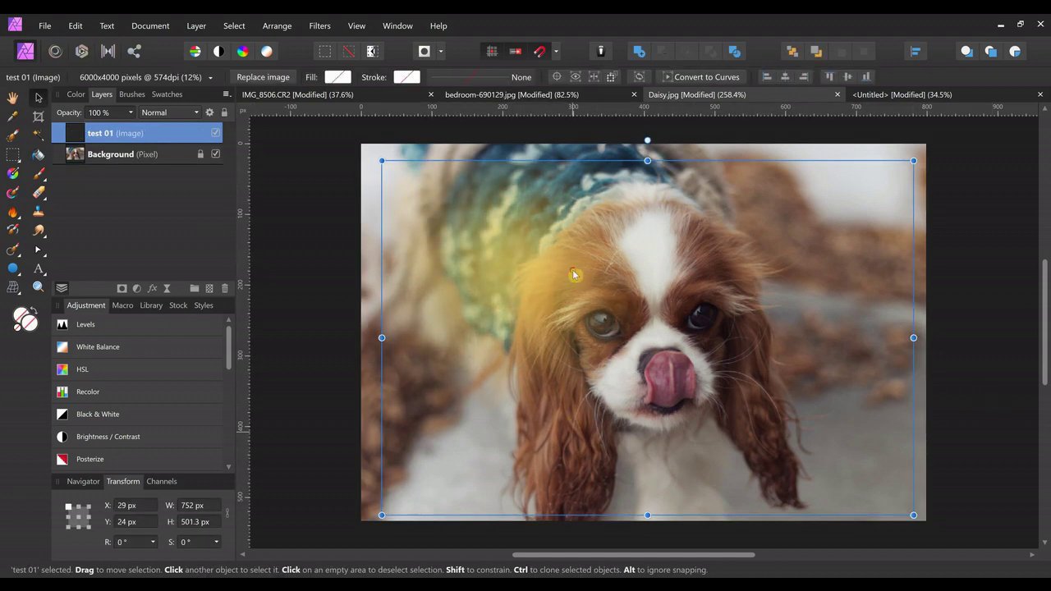
Move the test 01 overlay to about X -101 px, Y -74 px and set its blend mode to Screen.
left_click_drag(572, 269, 474, 181)
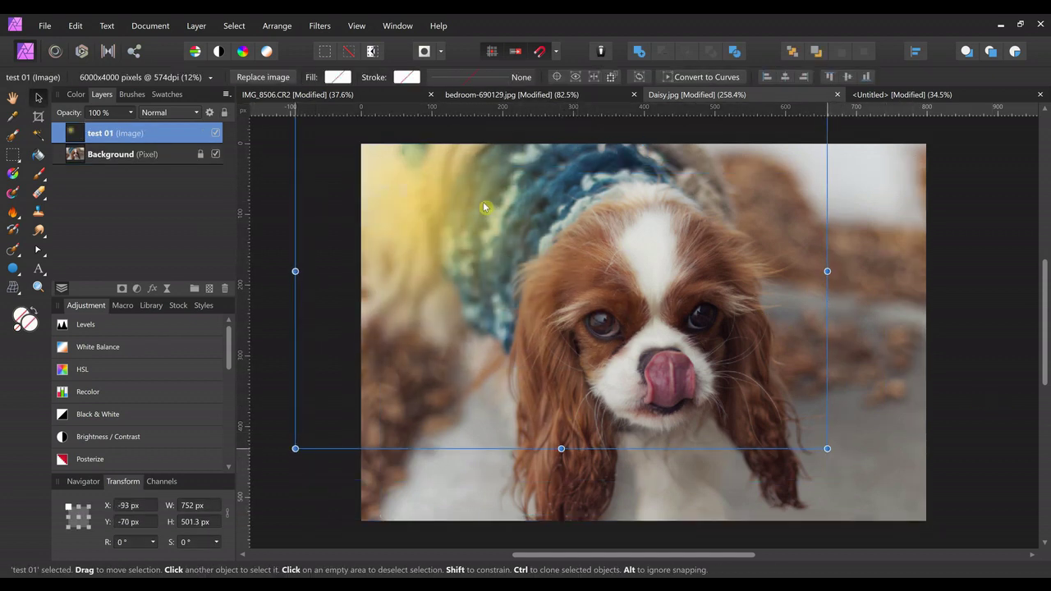
left_click(196, 112)
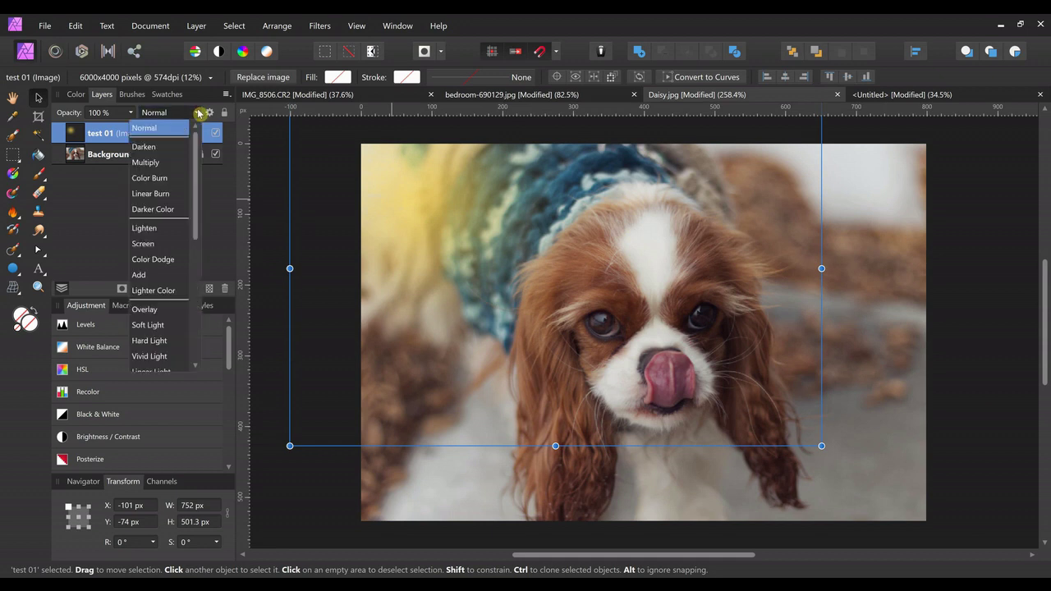
left_click(165, 244)
Enlarge the test 01 overlay and shift it toward the photo's upper-left corner, and delete its layer.
left_click_drag(822, 446, 989, 538)
left_click_drag(537, 380, 508, 307)
left_click(1027, 232)
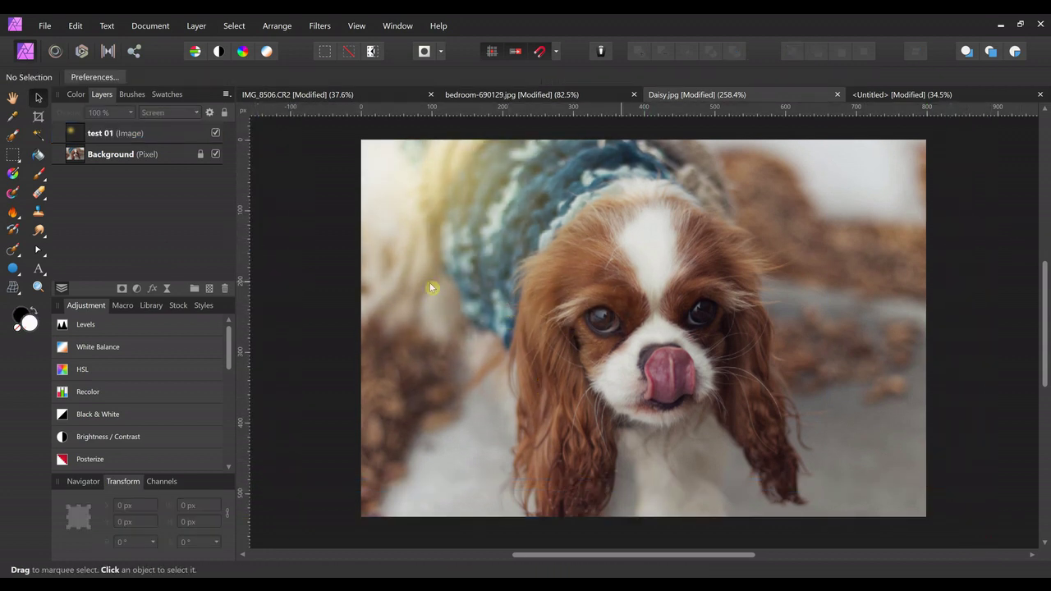
left_click(389, 189)
key("Delete")
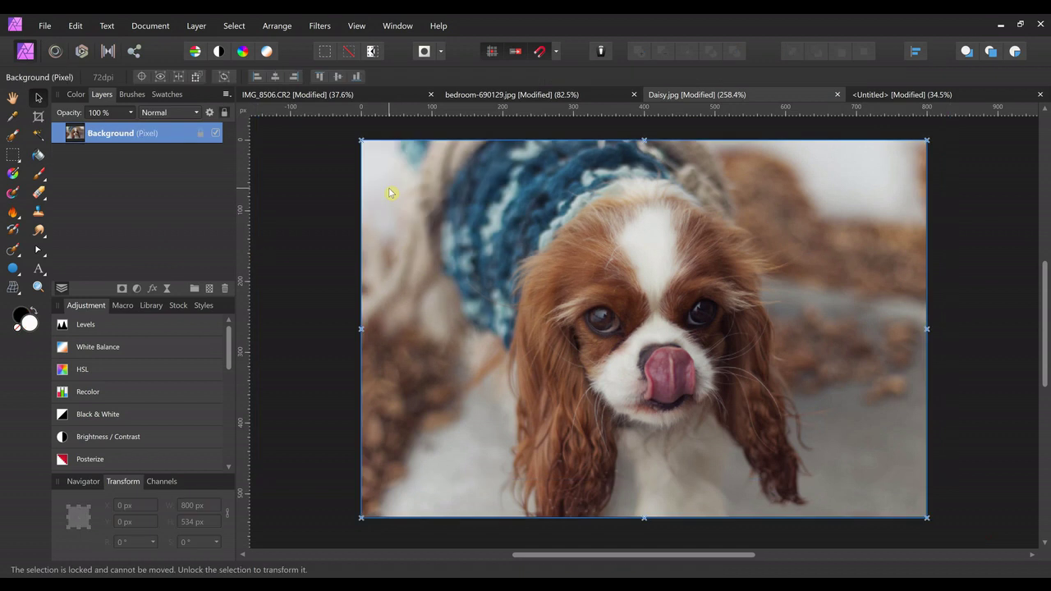
Add a new pixel layer to the untitled glow document and place it beneath the yellow glow layer.
left_click(913, 97)
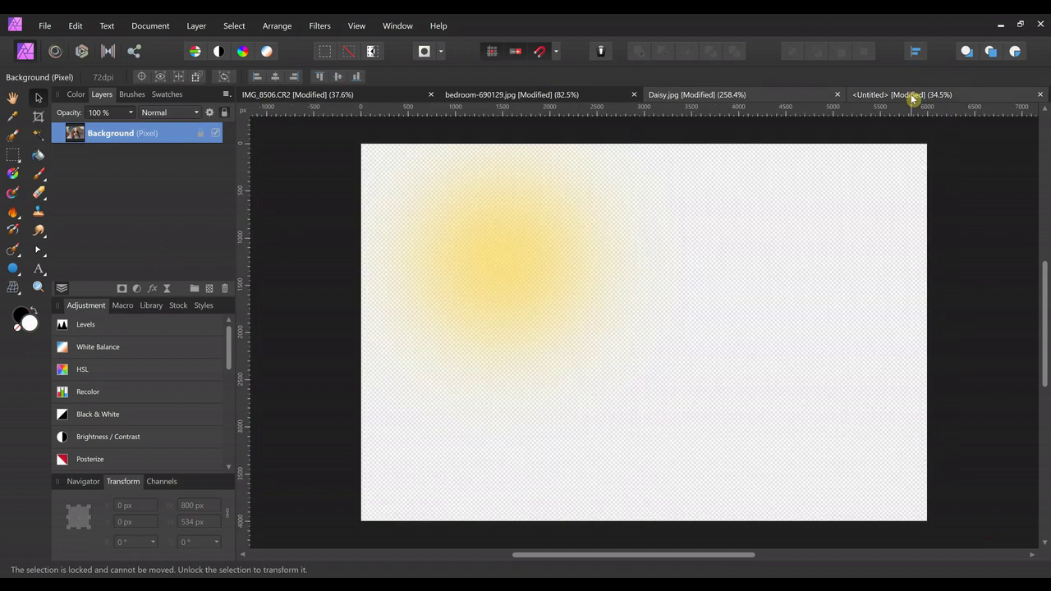
left_click(481, 354)
left_click(951, 204)
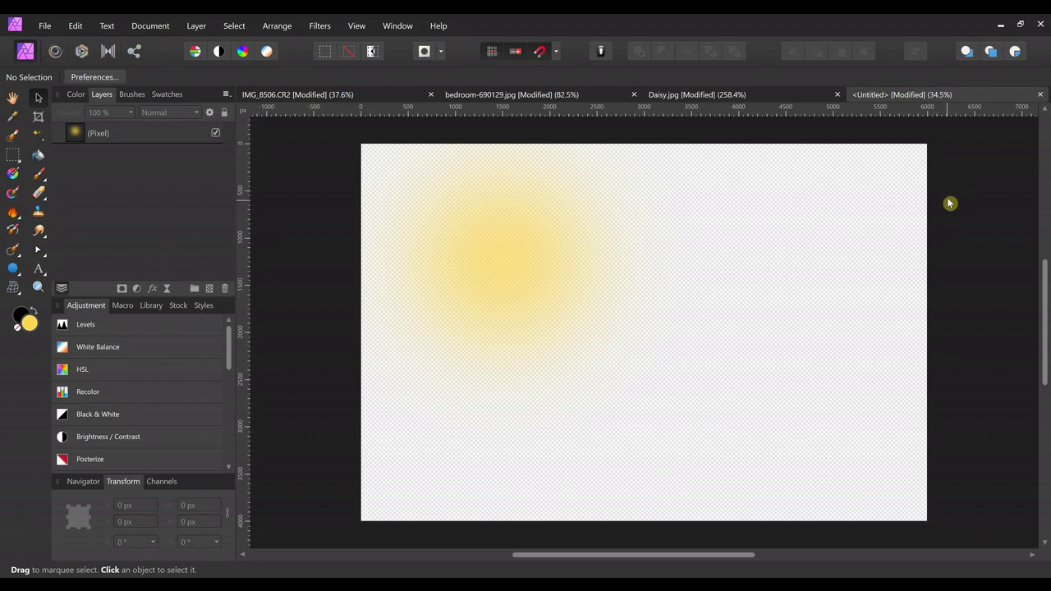
left_click(210, 292)
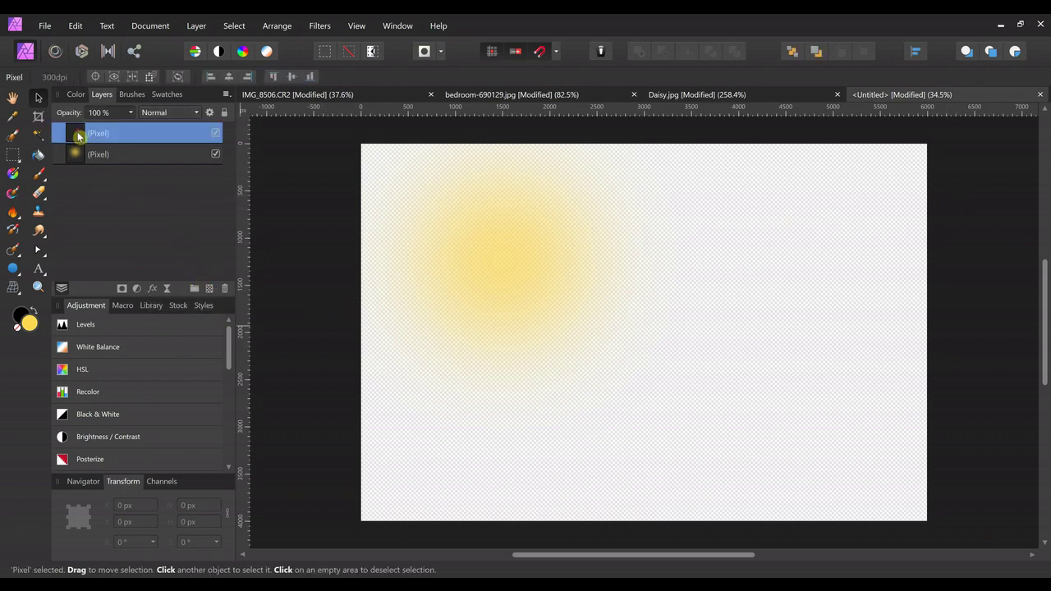
left_click_drag(78, 137, 73, 164)
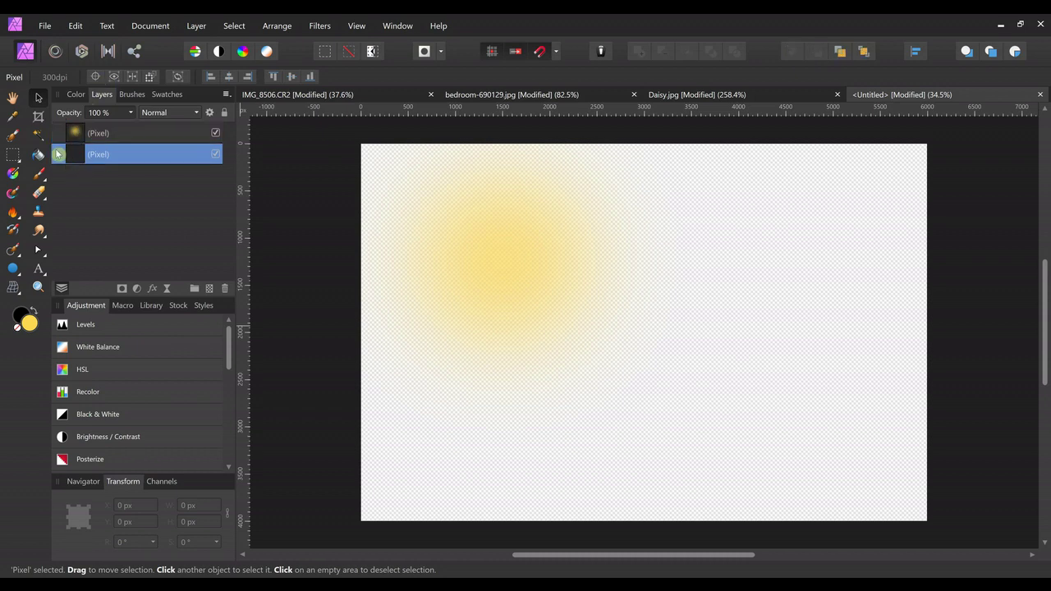
Flood-fill the lower pixel layer with black and export the whole document as a PNG named test 02.
left_click(39, 155)
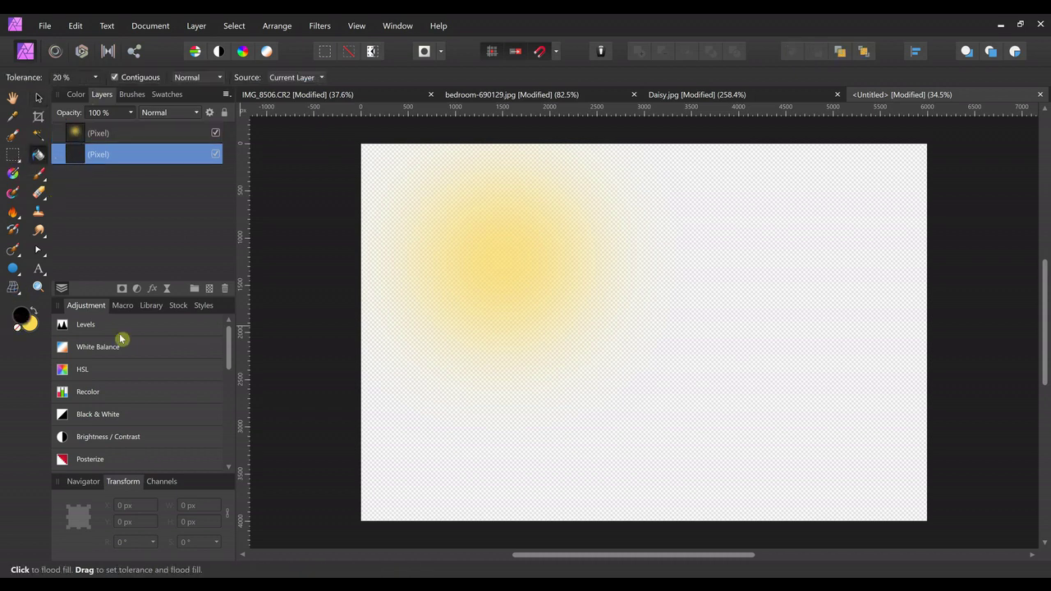
left_click(347, 364)
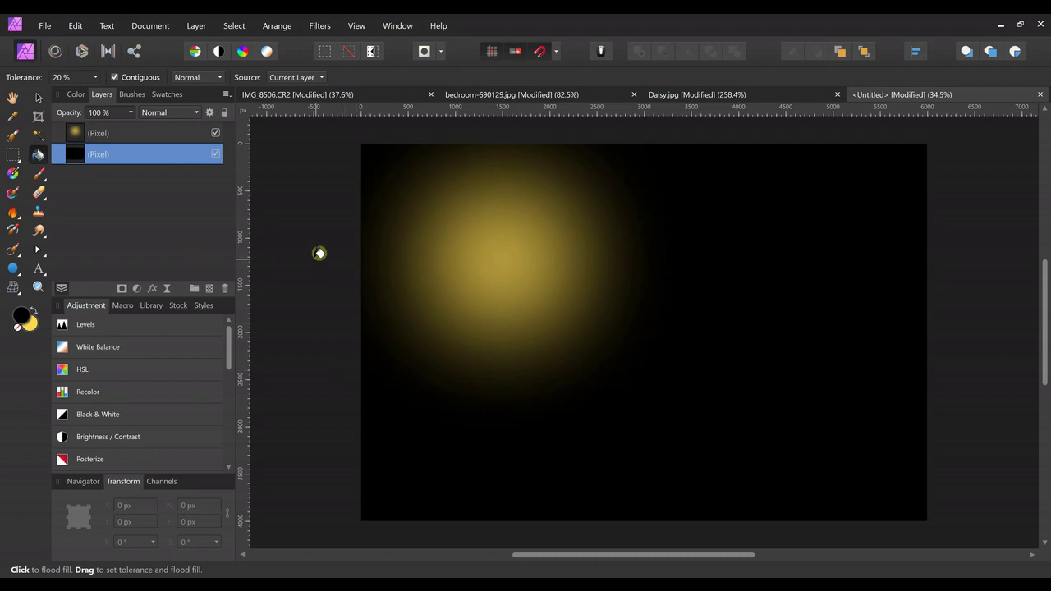
left_click(45, 25)
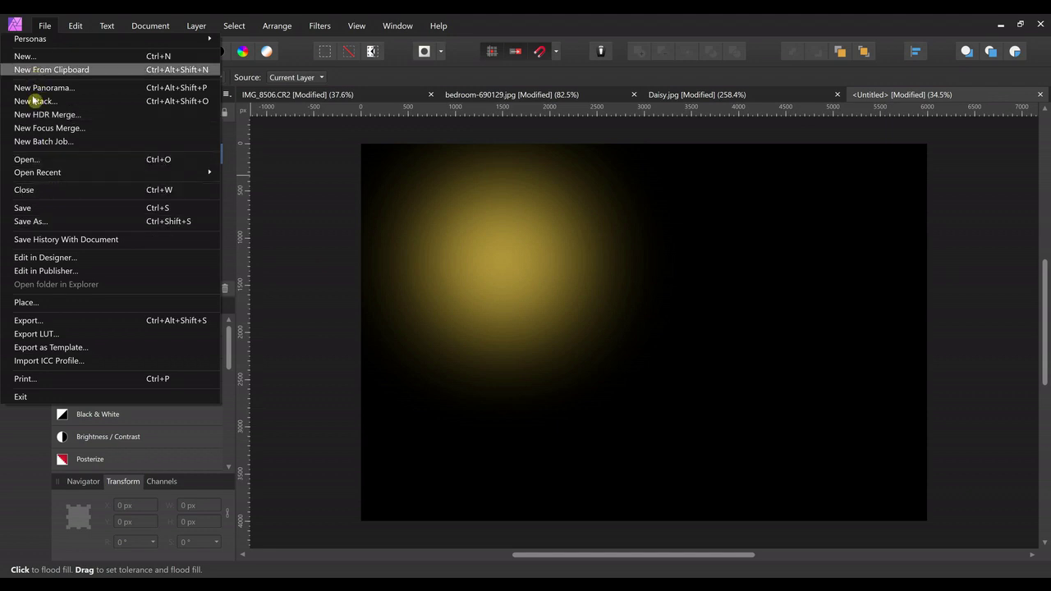
left_click(61, 321)
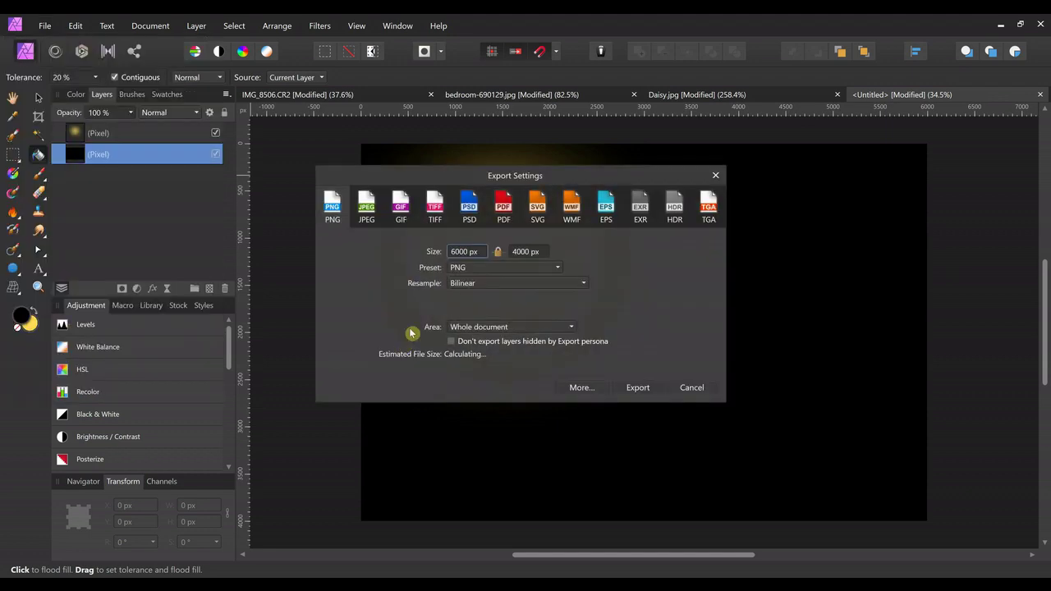
left_click(637, 388)
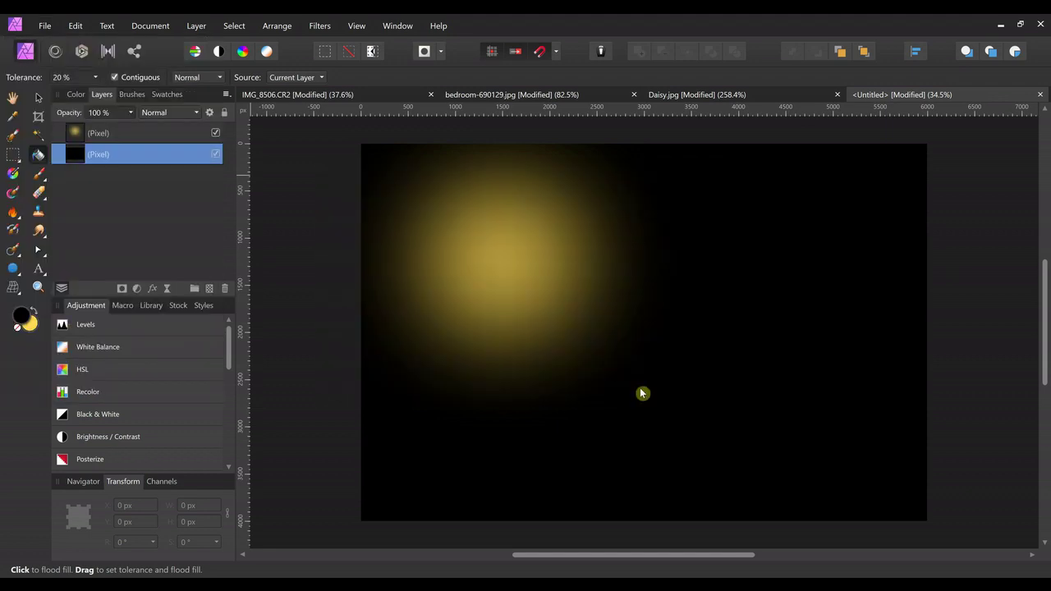
type("te")
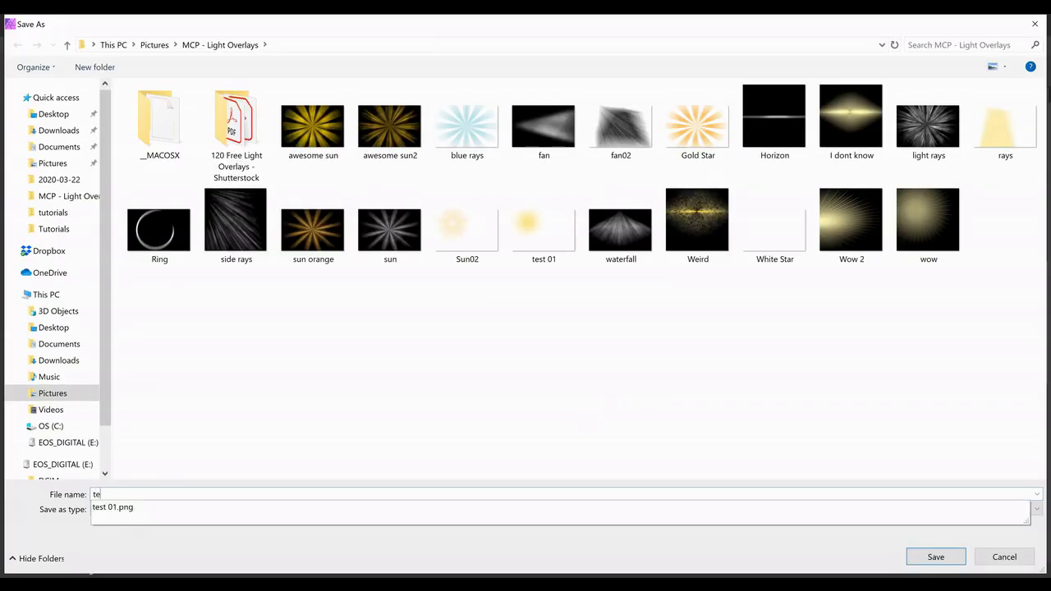
type("st 02")
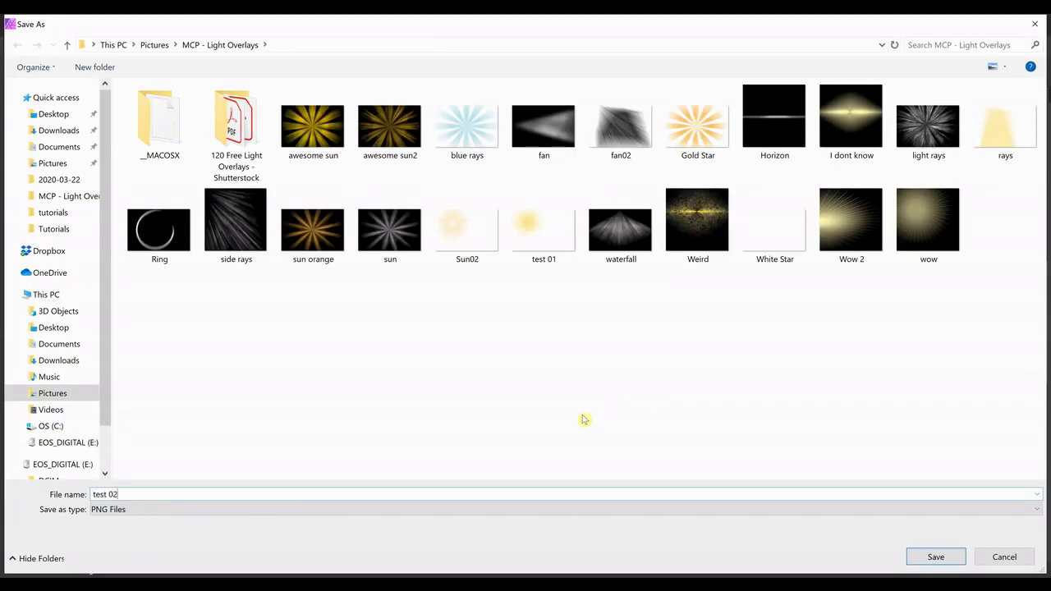
key("Return")
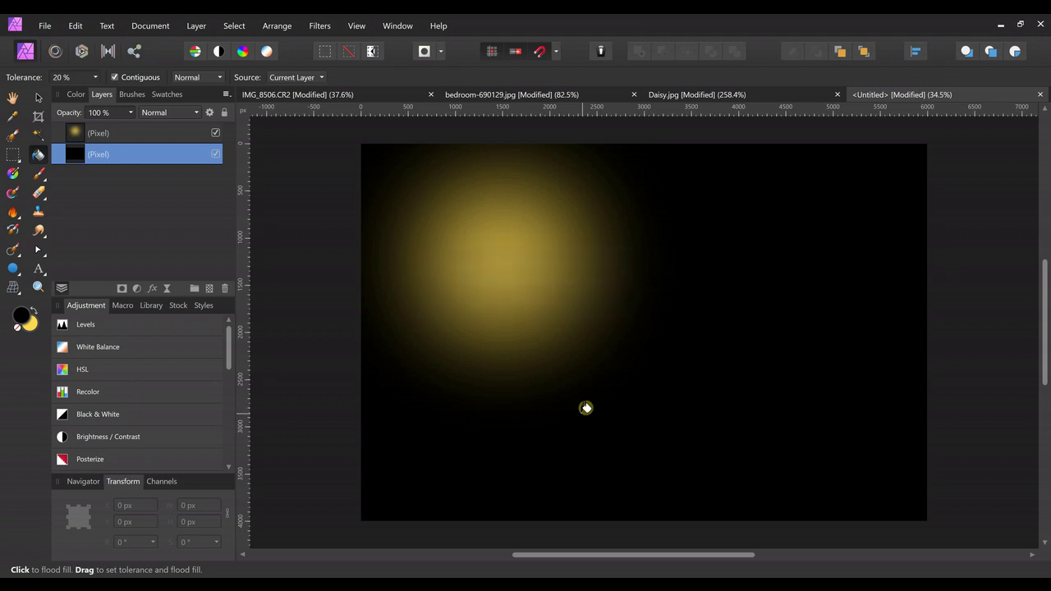
Place the test 02 image from the MCP - Light Overlays folder on the Daisy.jpg photo, about 790 × 527 px.
left_click(718, 97)
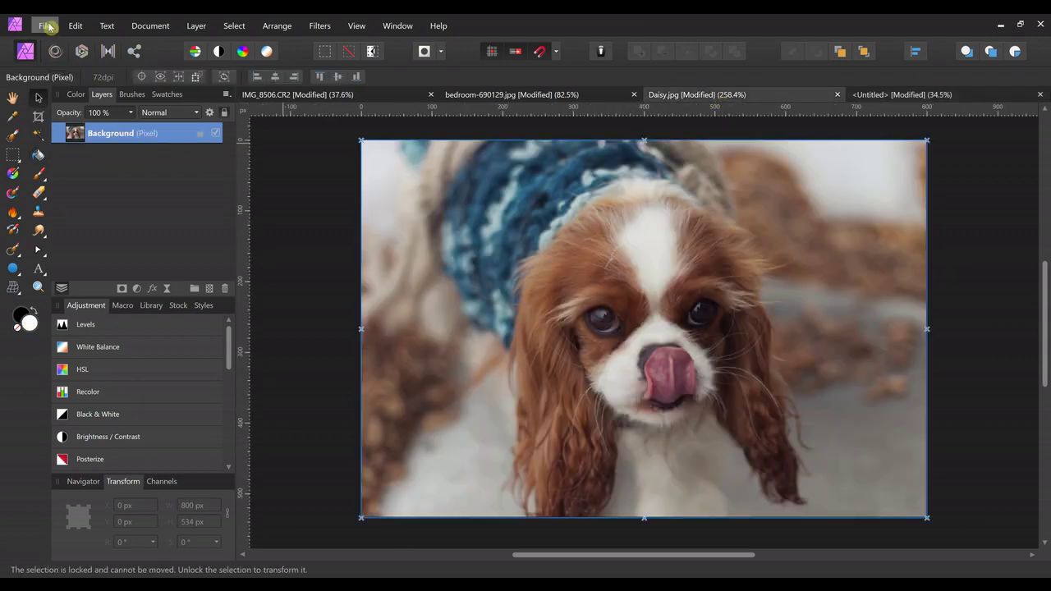
left_click(44, 25)
left_click(53, 302)
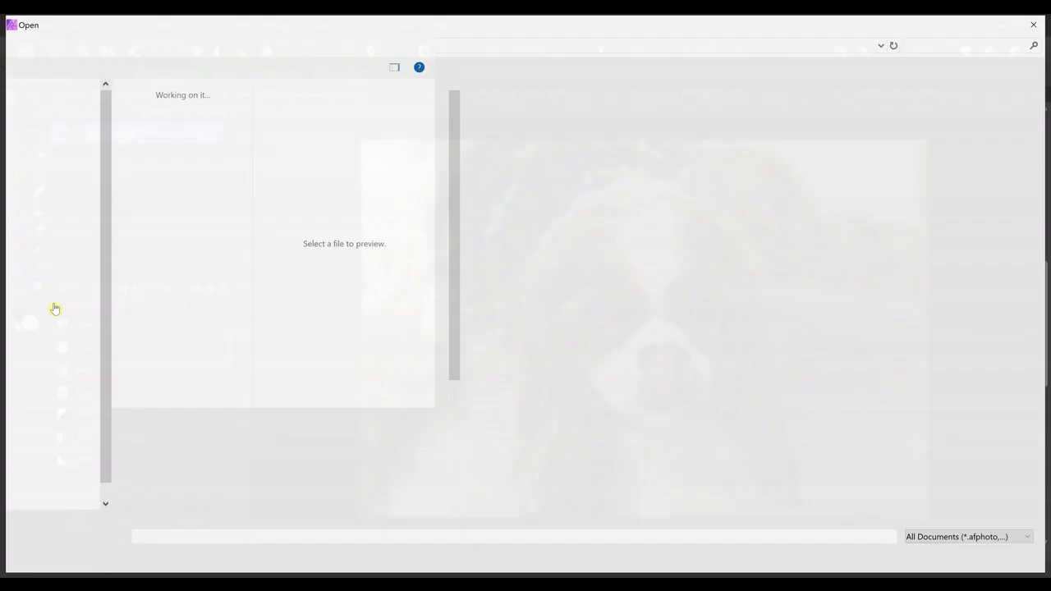
scroll(304, 257, "down", 2)
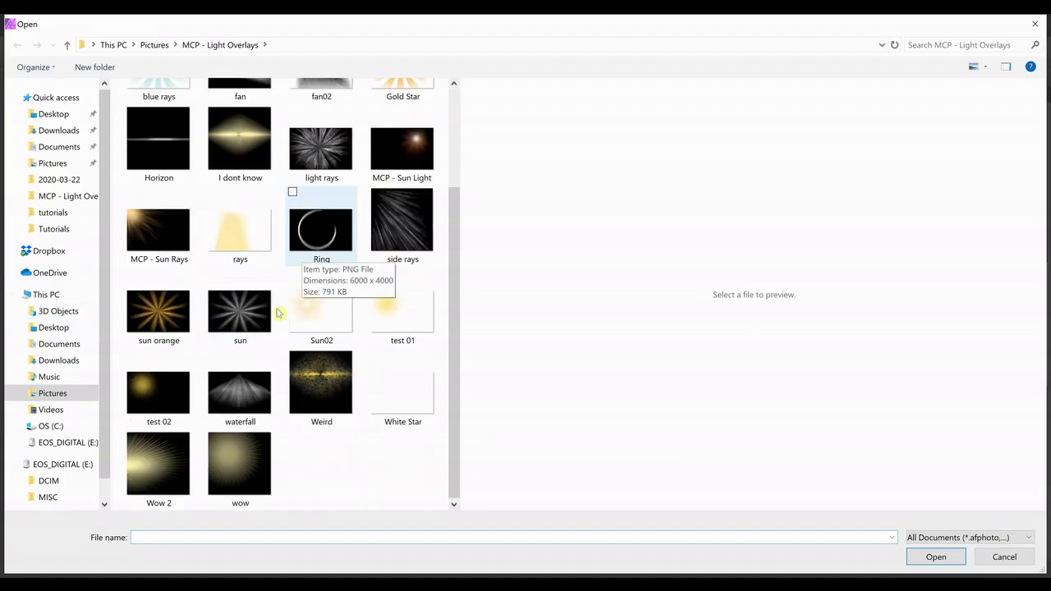
double_click(176, 398)
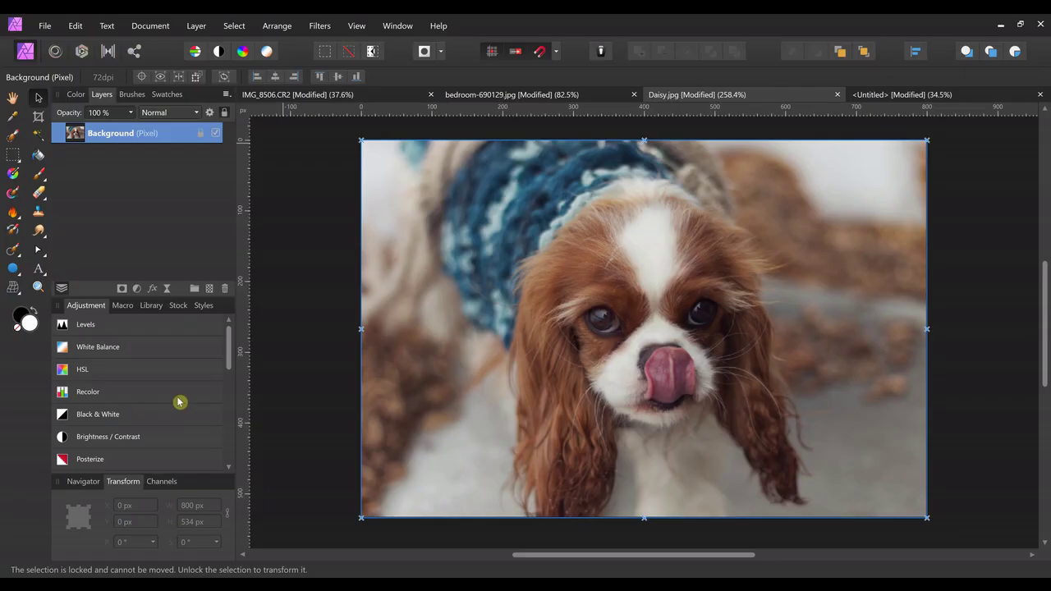
left_click_drag(362, 141, 978, 460)
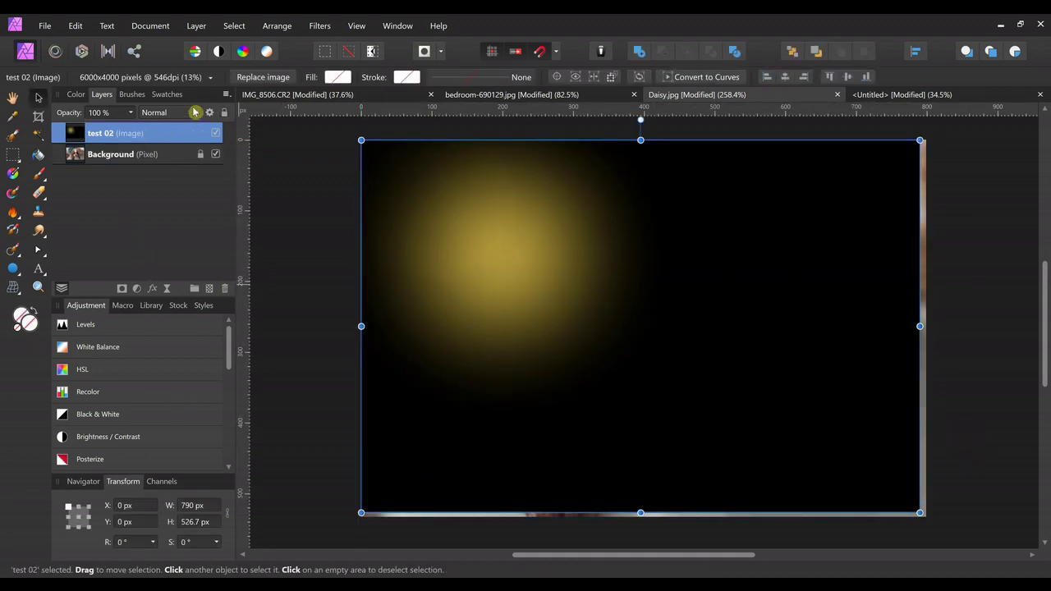
Try the Screen blend mode on the test 02 overlay, shift it slightly, and delete its layer.
left_click(194, 112)
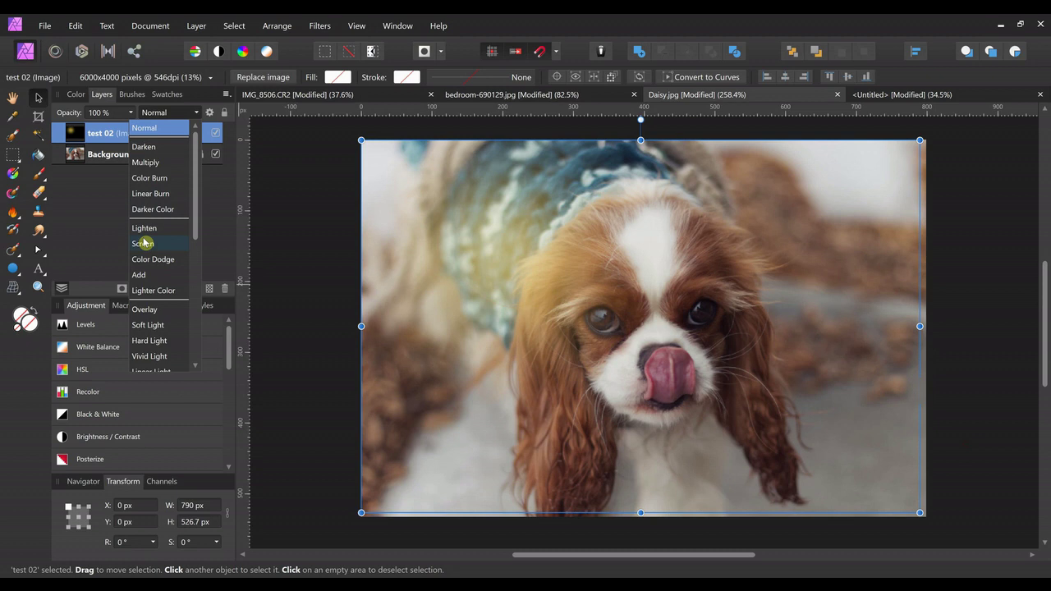
left_click(144, 243)
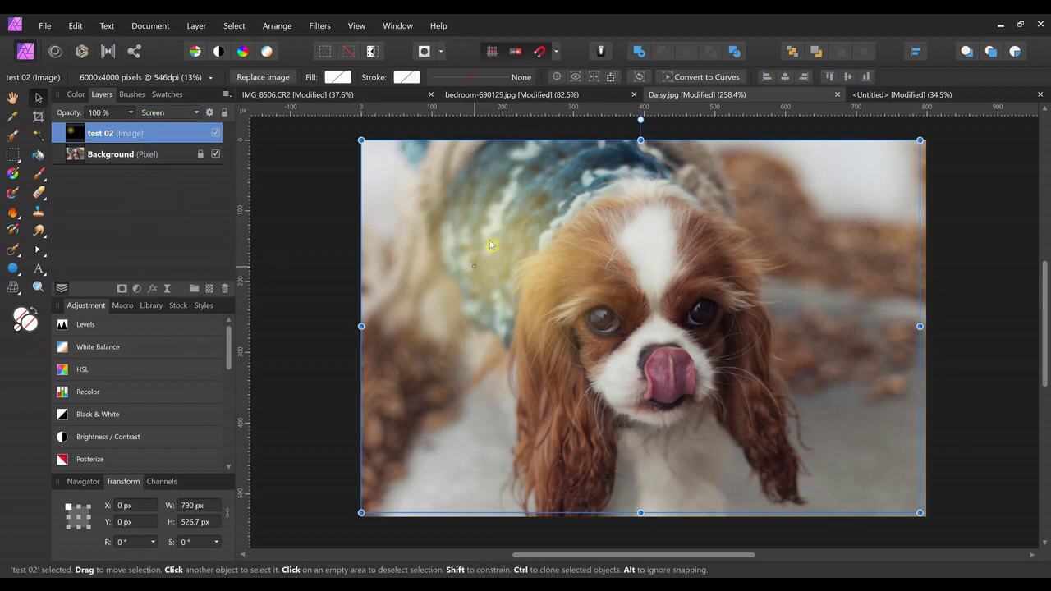
left_click_drag(474, 272, 477, 259)
key("Delete")
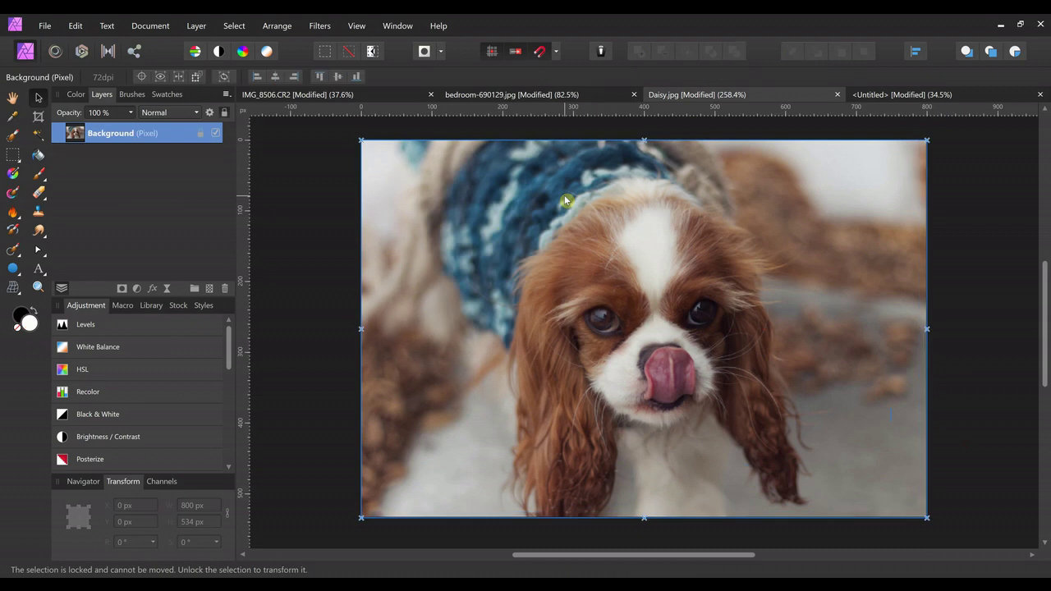
Return to the untitled document and remove the yellow glow layer, keeping the black pixel layer.
left_click(910, 94)
key("g")
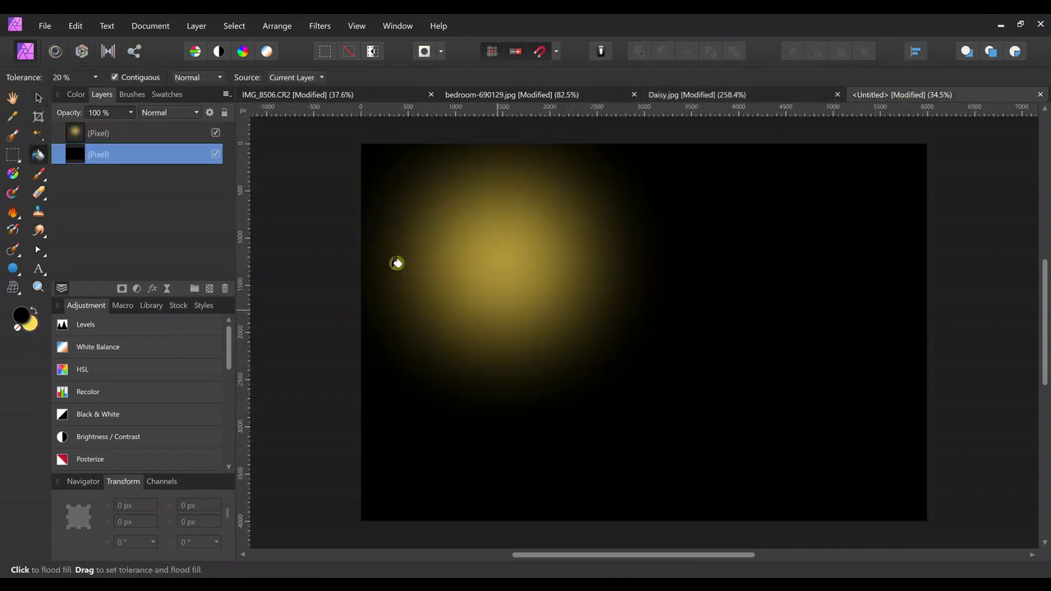
key("ctrl+z")
key("v")
Draw a yellow 12-tooth cog about 3044 × 3060 px and center it on the black canvas.
left_click(13, 270)
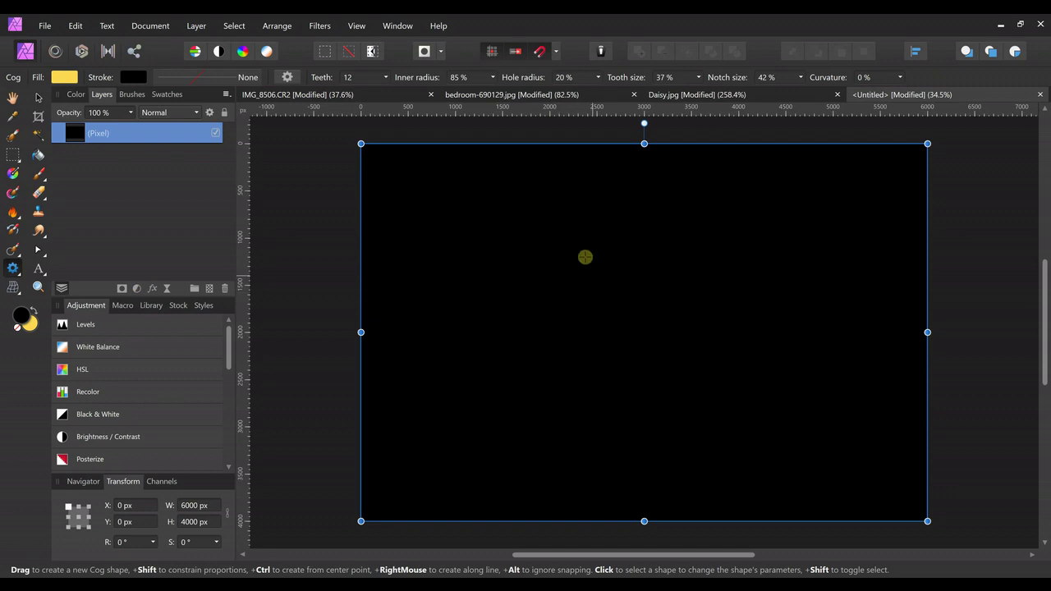
left_click_drag(500, 207, 788, 496)
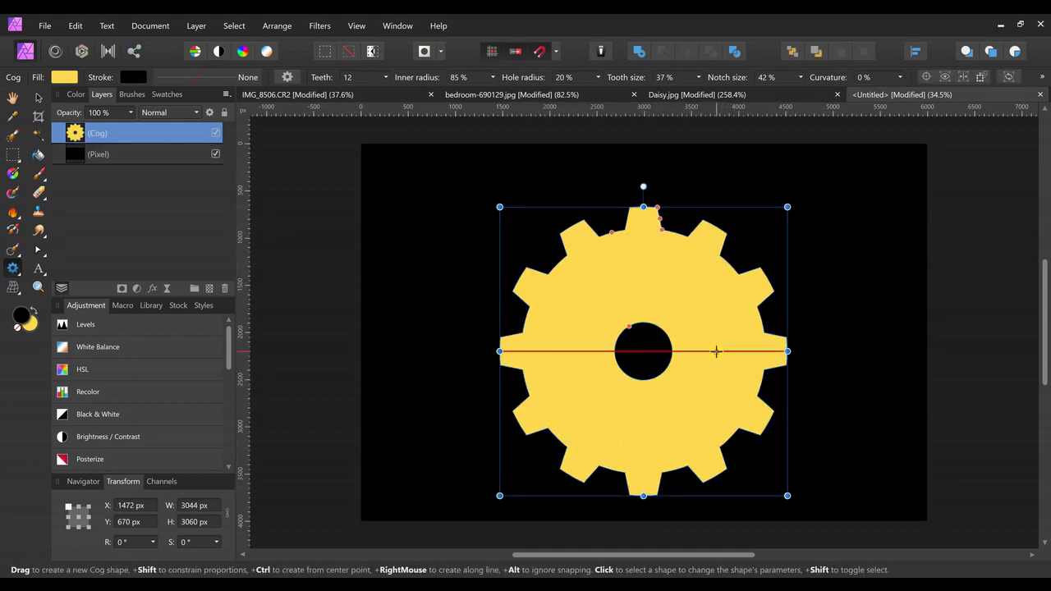
left_click_drag(725, 351, 718, 332)
key("ctrl+z")
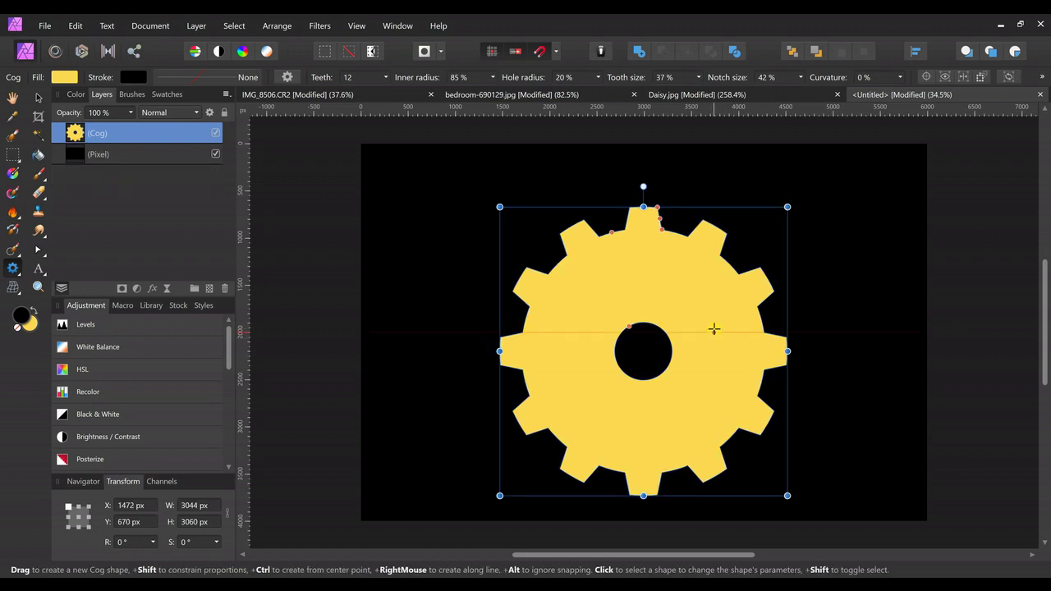
left_click(41, 97)
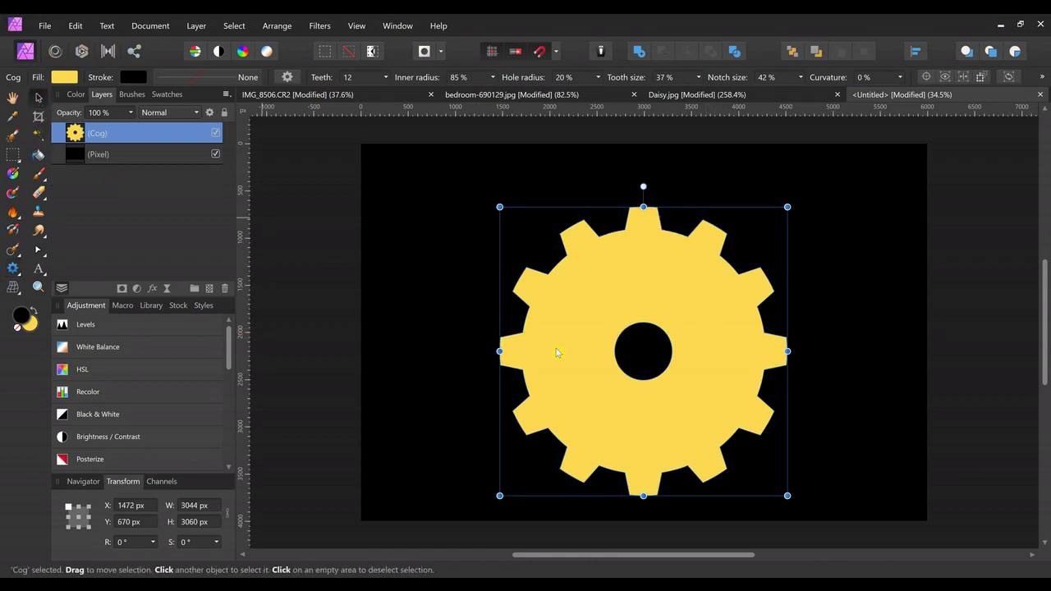
left_click_drag(691, 334, 690, 310)
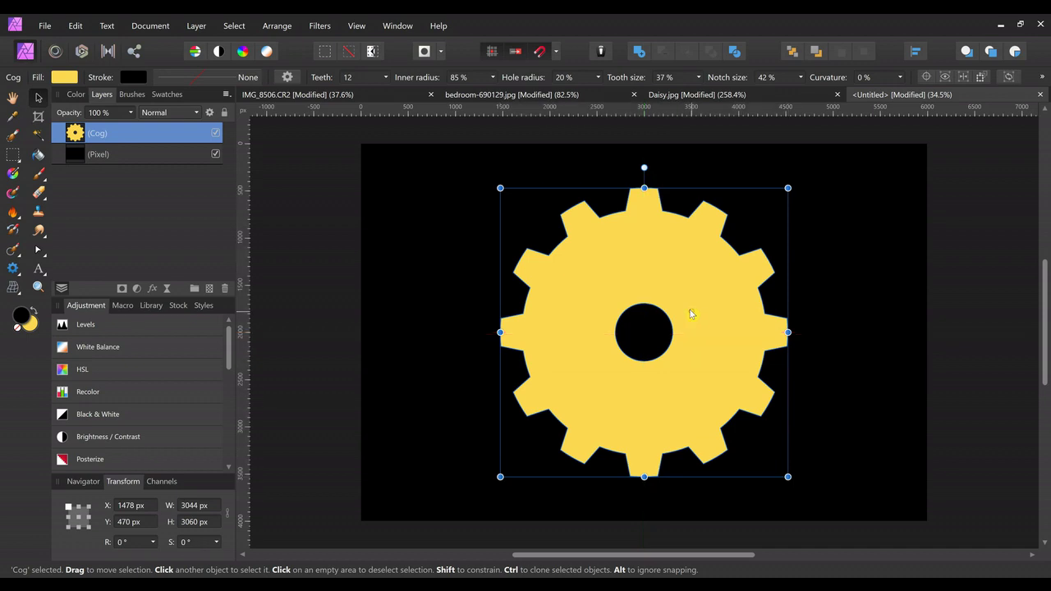
Reshape the cog into long petals with about 33% inner radius, 4% hole radius, 0% notch size and 100% curvature.
left_click(38, 250)
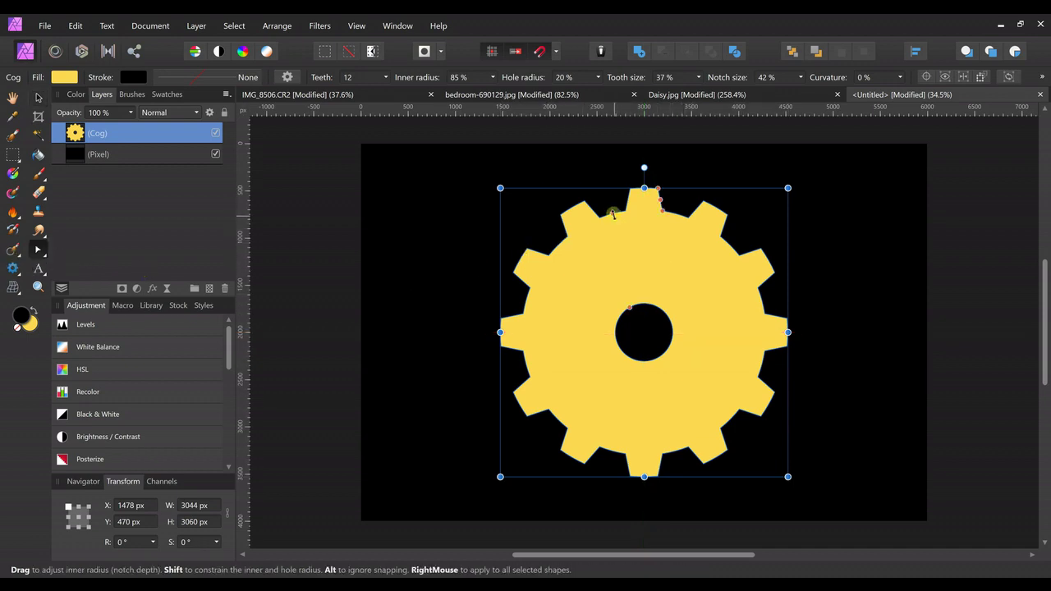
left_click_drag(613, 213, 622, 279)
left_click_drag(626, 286, 639, 322)
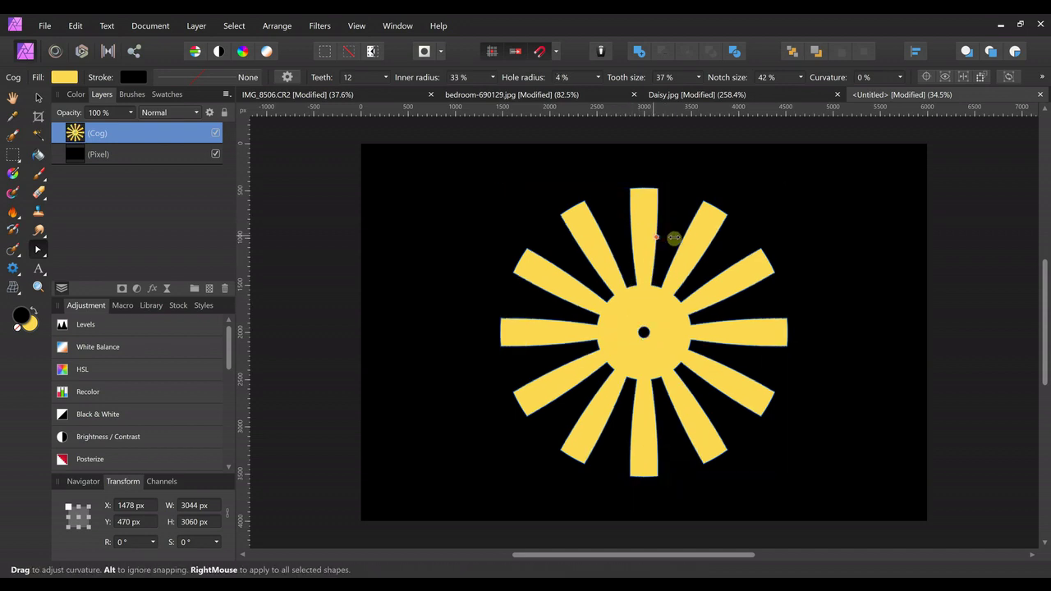
left_click_drag(670, 237, 665, 289)
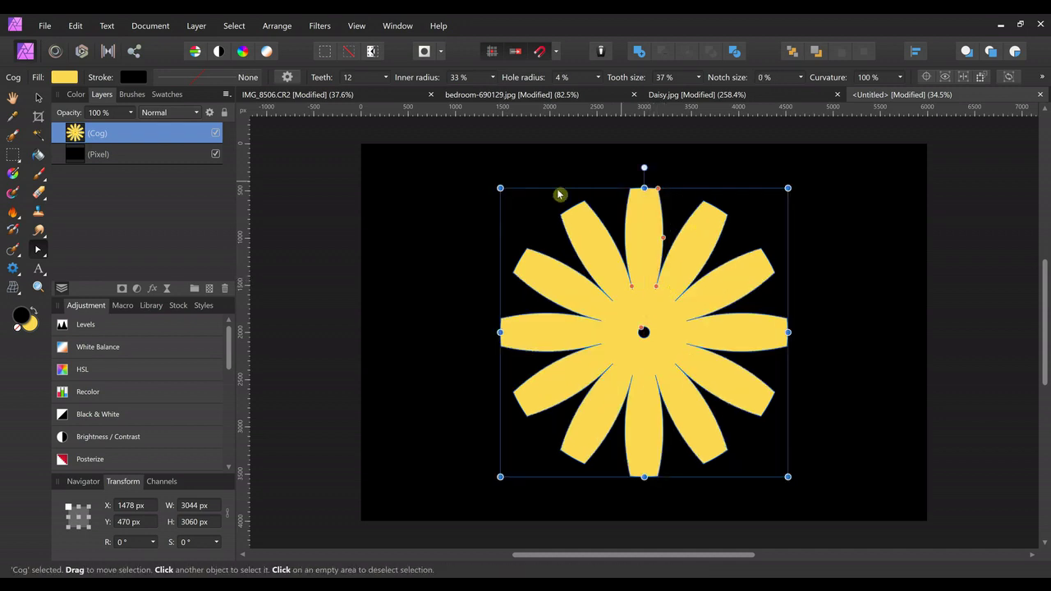
Apply a Zoom Blur with a 1000 px radius to the yellow cog.
left_click(320, 25)
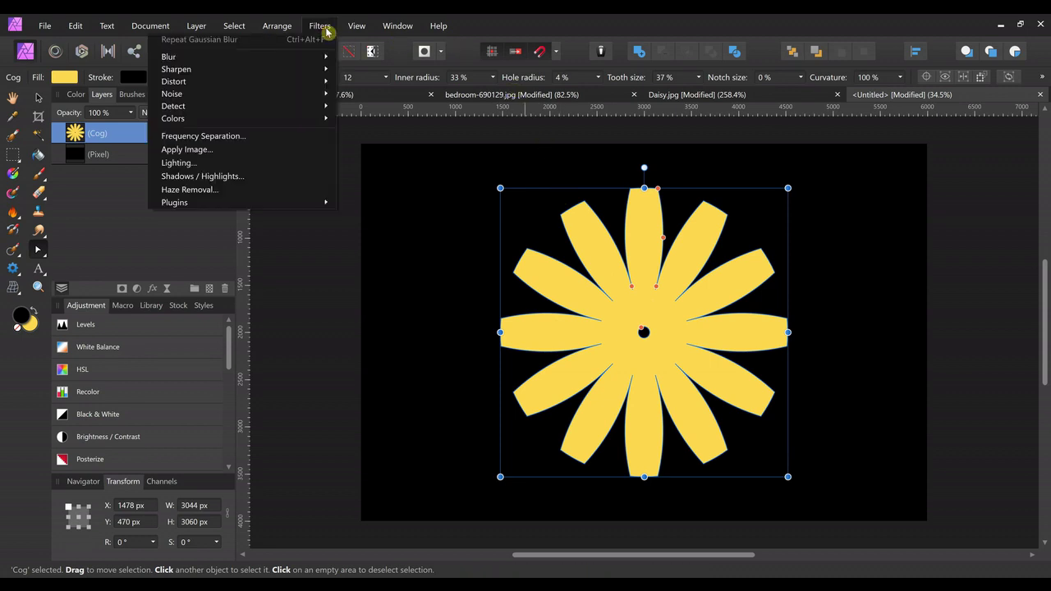
mouse_move(311, 57)
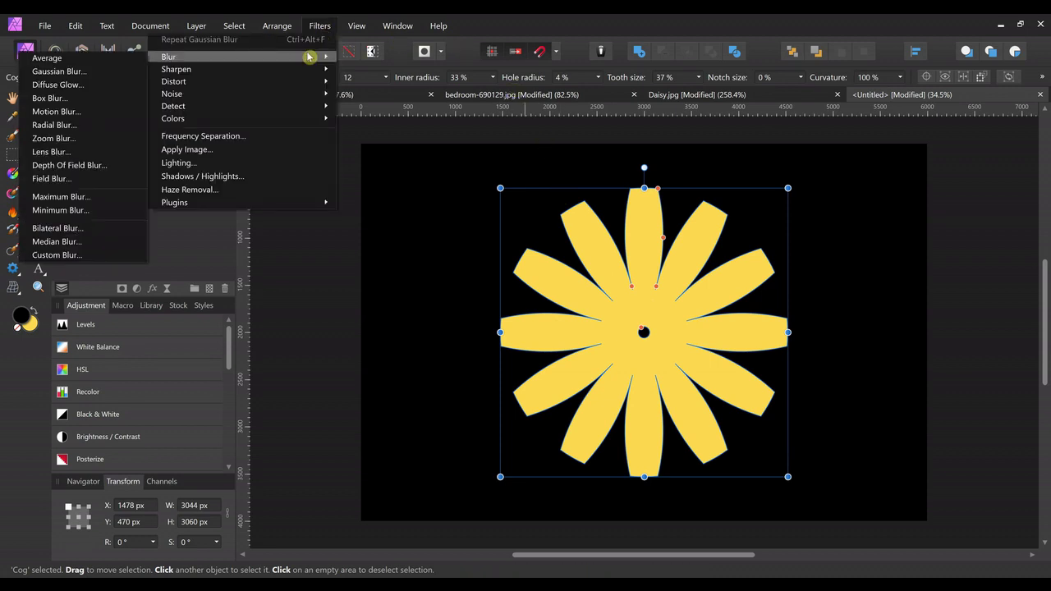
left_click(78, 138)
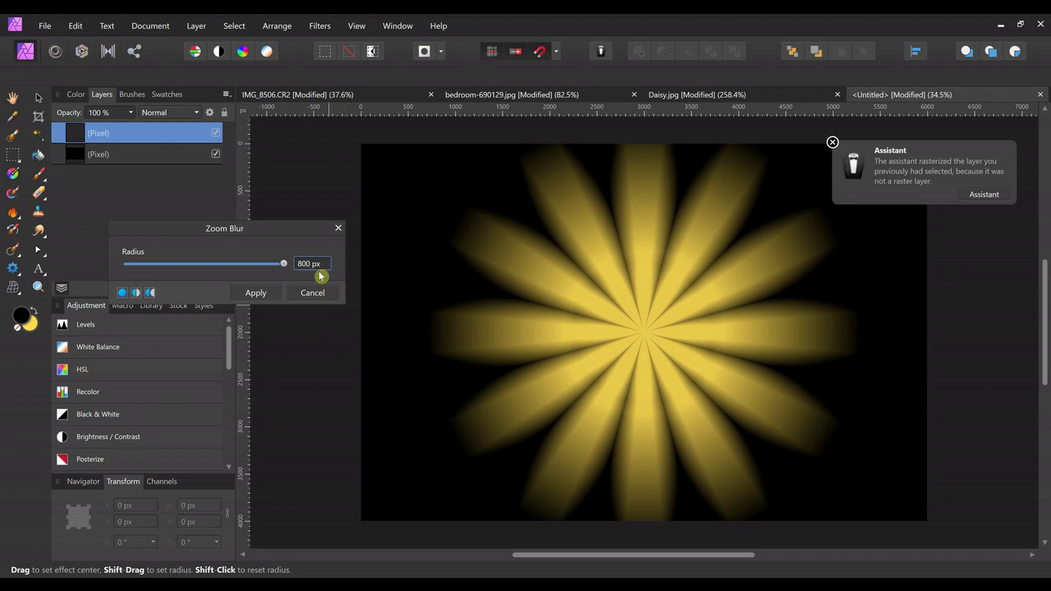
left_click(318, 265)
type("1")
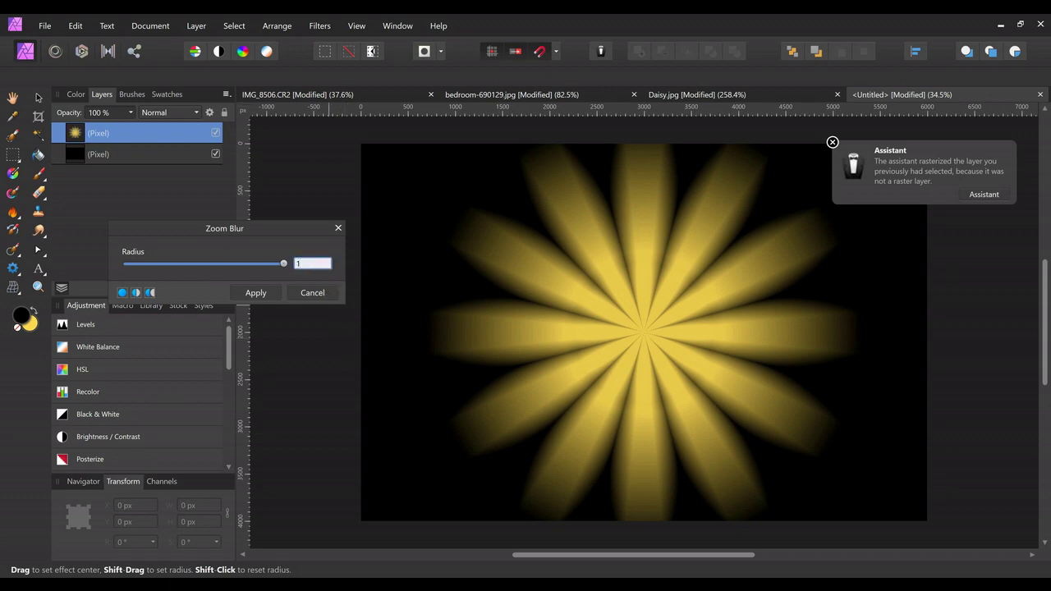
type("000")
key("Return")
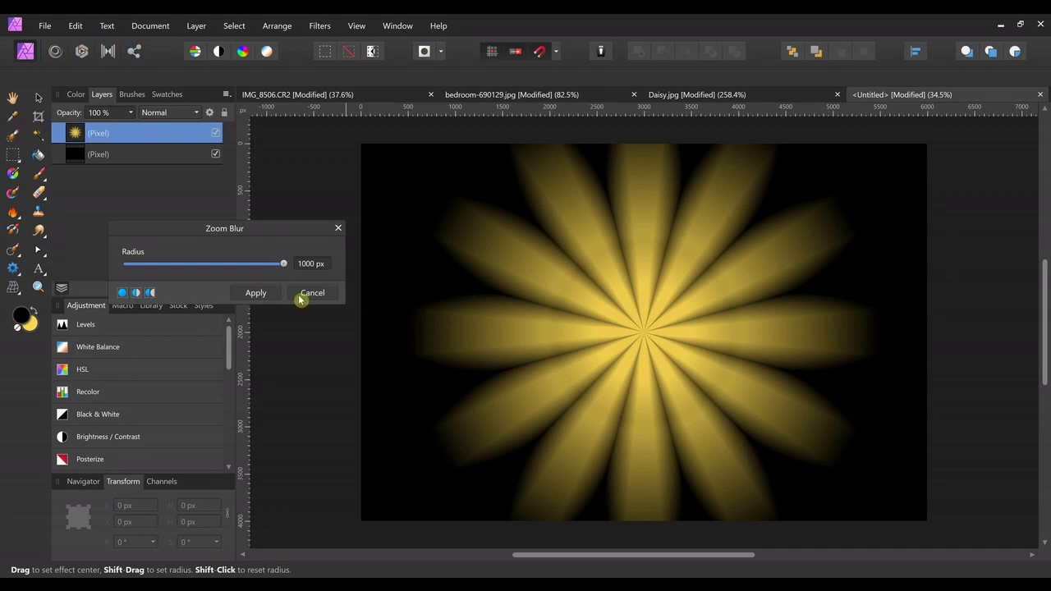
left_click(275, 299)
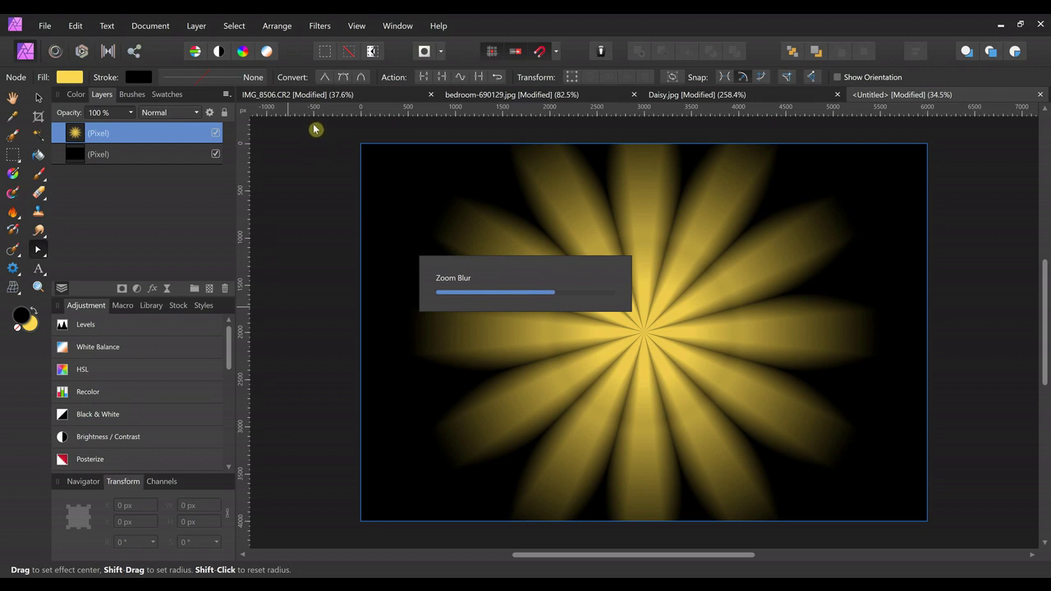
Try a Motion Blur with a 200 px radius and 0° rotation on the zoom-blurred petal layer.
left_click(329, 29)
mouse_move(320, 58)
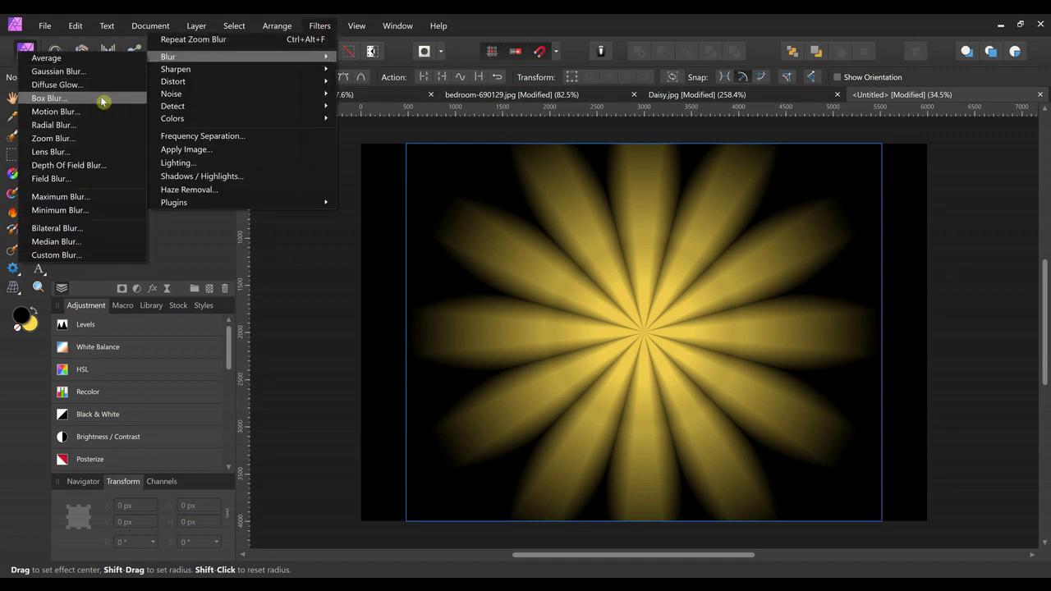
left_click(99, 113)
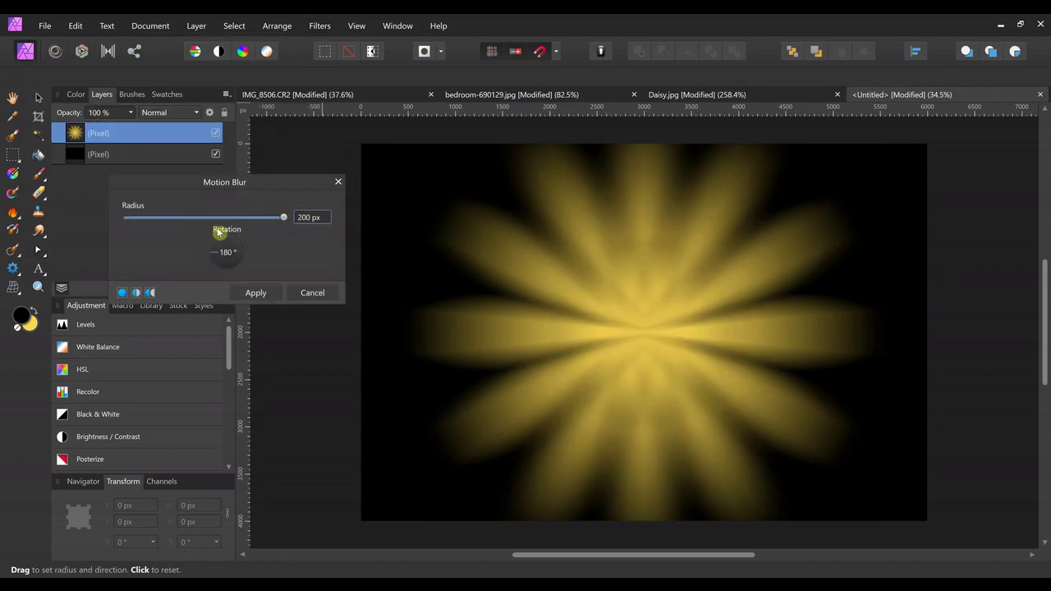
left_click(235, 241)
left_click(327, 291)
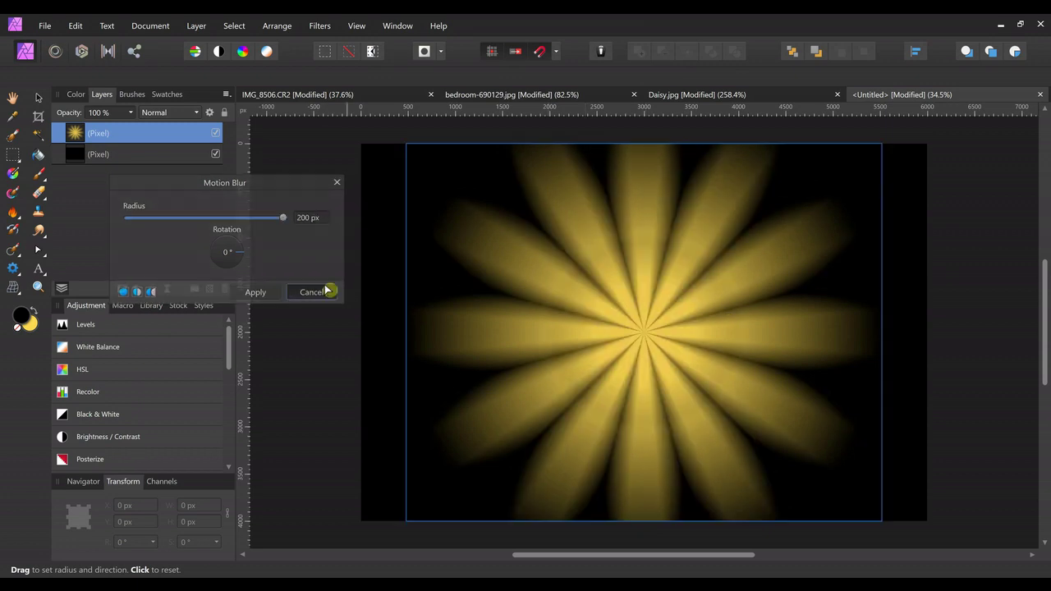
left_click(328, 31)
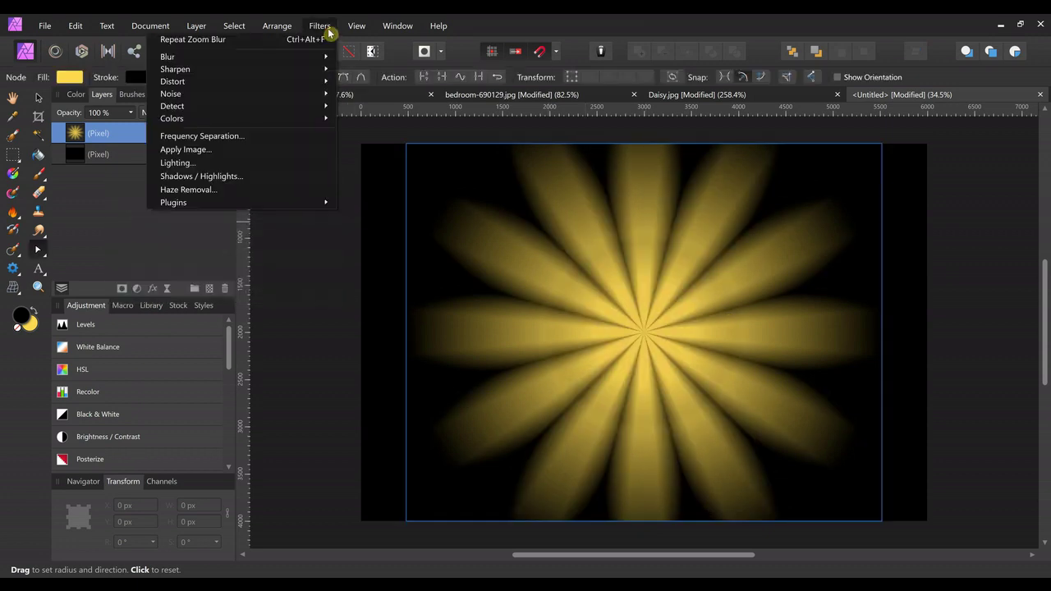
mouse_move(311, 58)
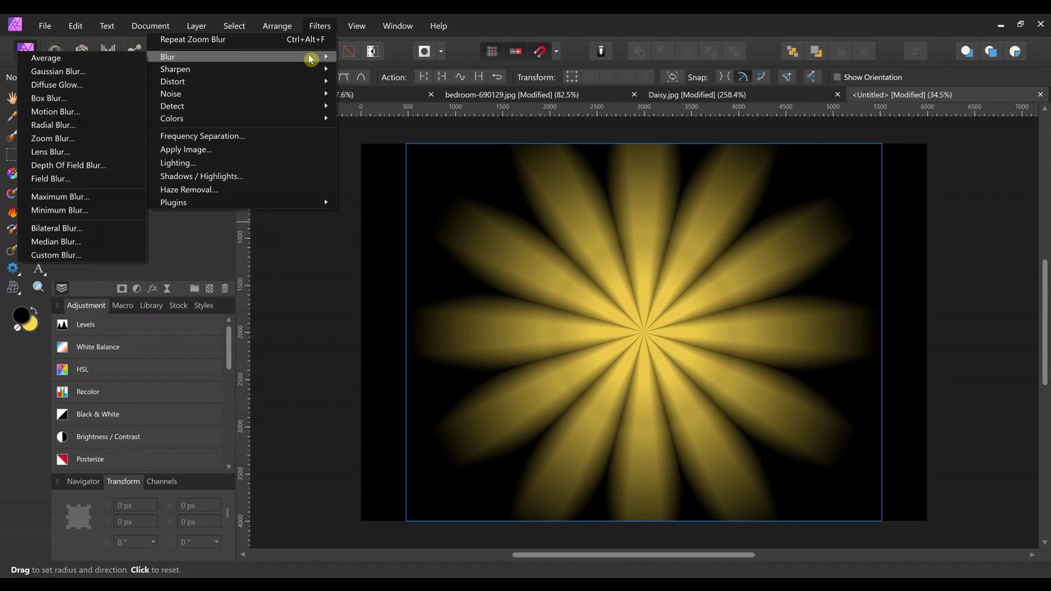
left_click(295, 290)
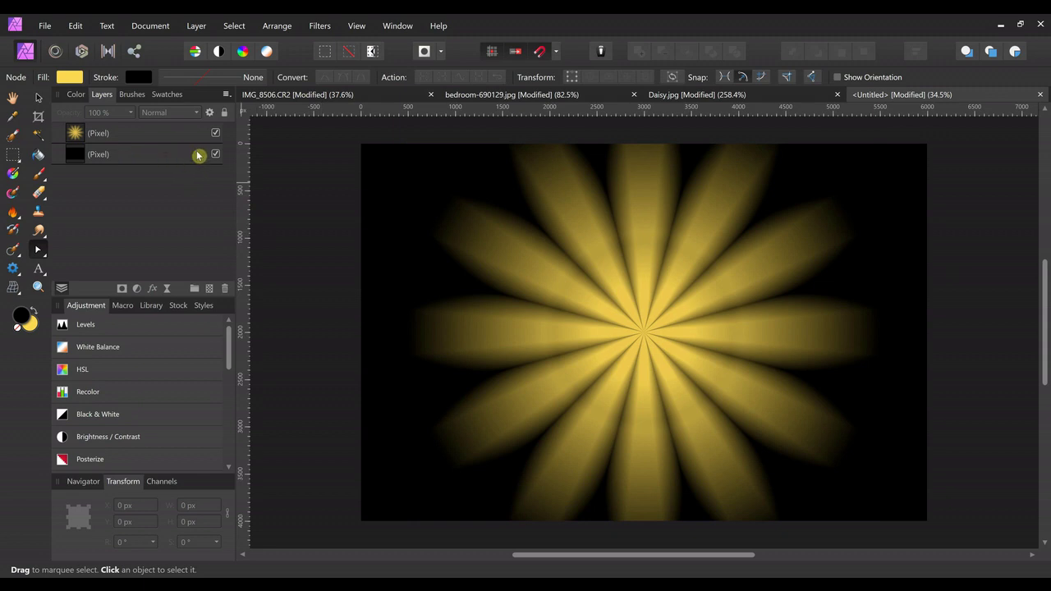
Hide the black background layer and export the sunburst as the 6000 × 4000 px PNG Untitled in the MCP - Light Overlays folder.
left_click(216, 155)
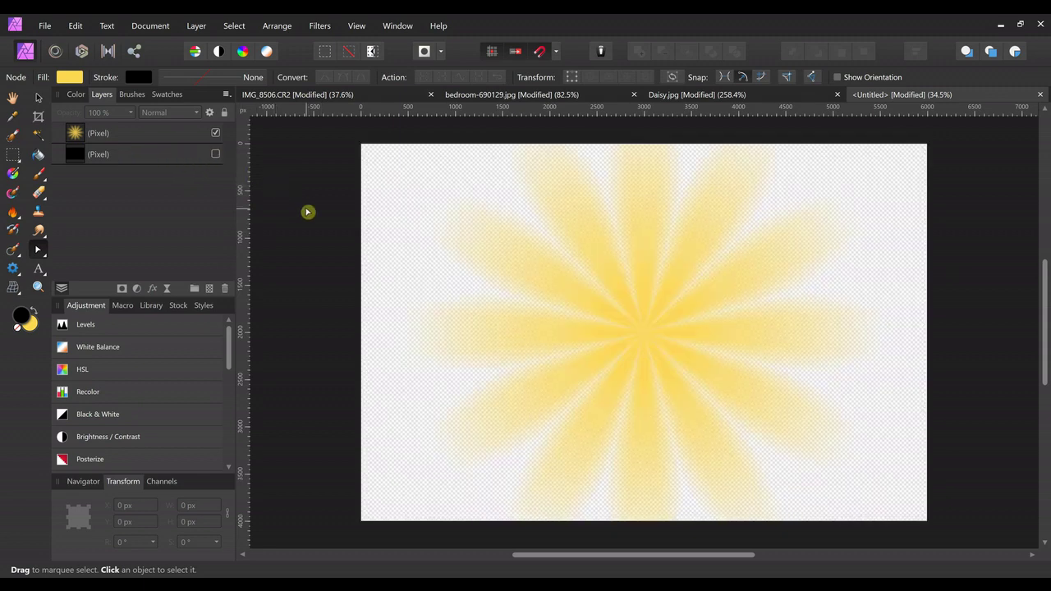
key("ctrl+alt+shift+s")
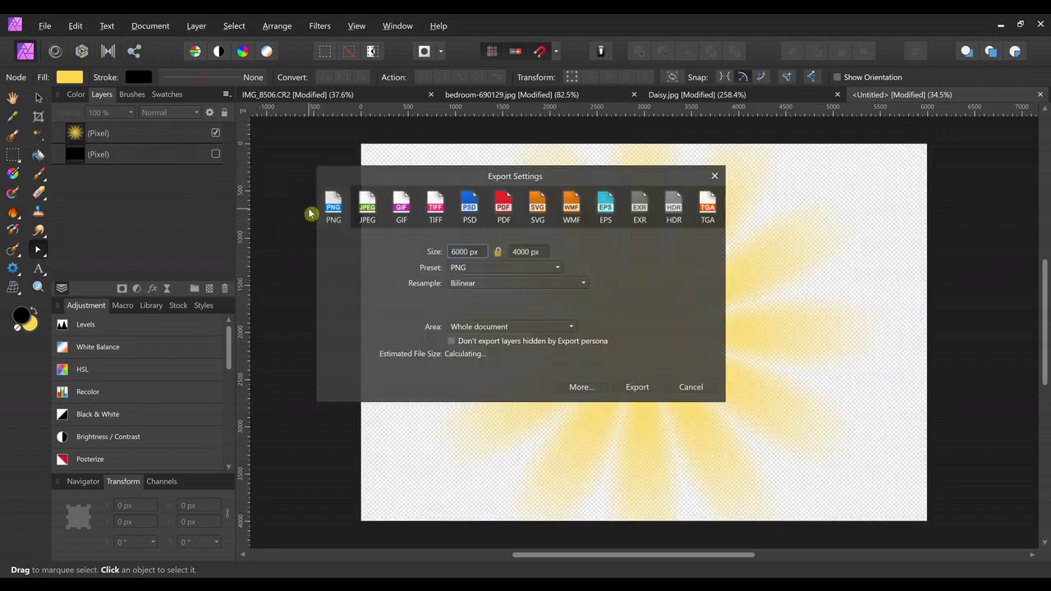
left_click(639, 388)
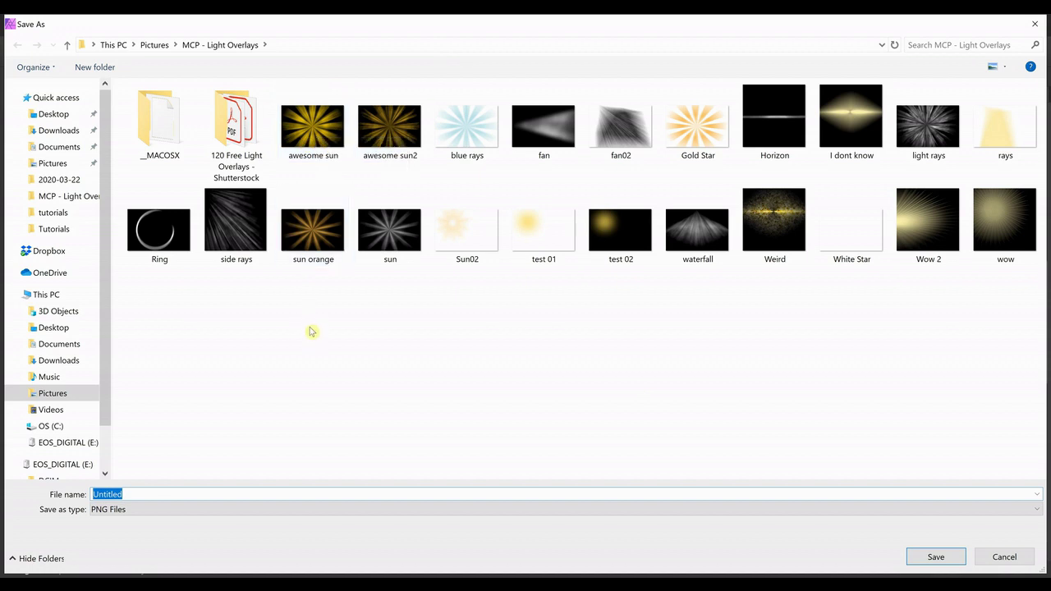
key("Return")
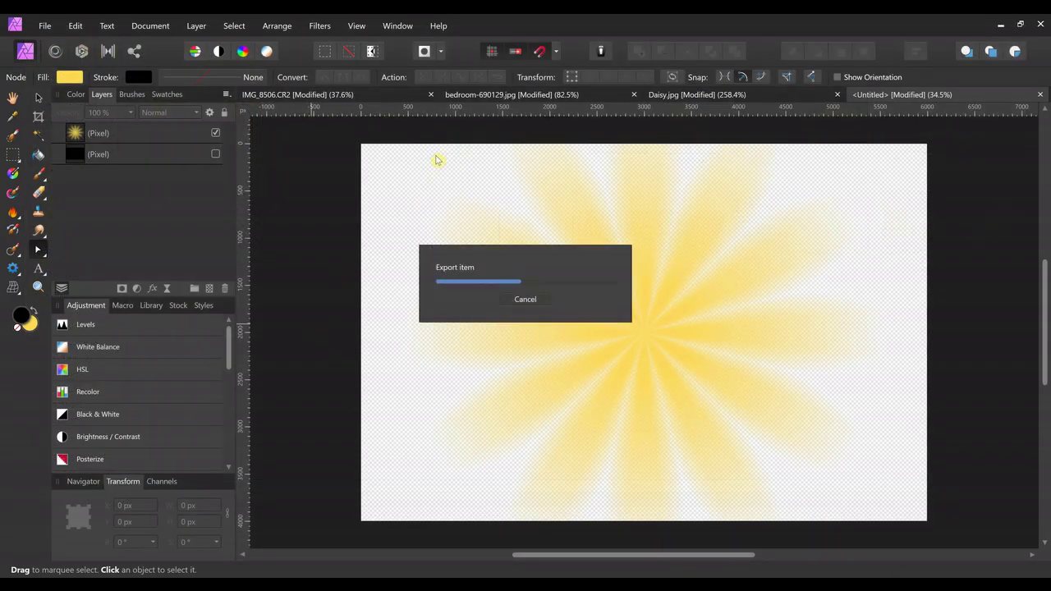
Switch to the Daisy.jpg document and place the exported Untitled sunburst over the photo at about 821 × 547 px.
left_click(715, 96)
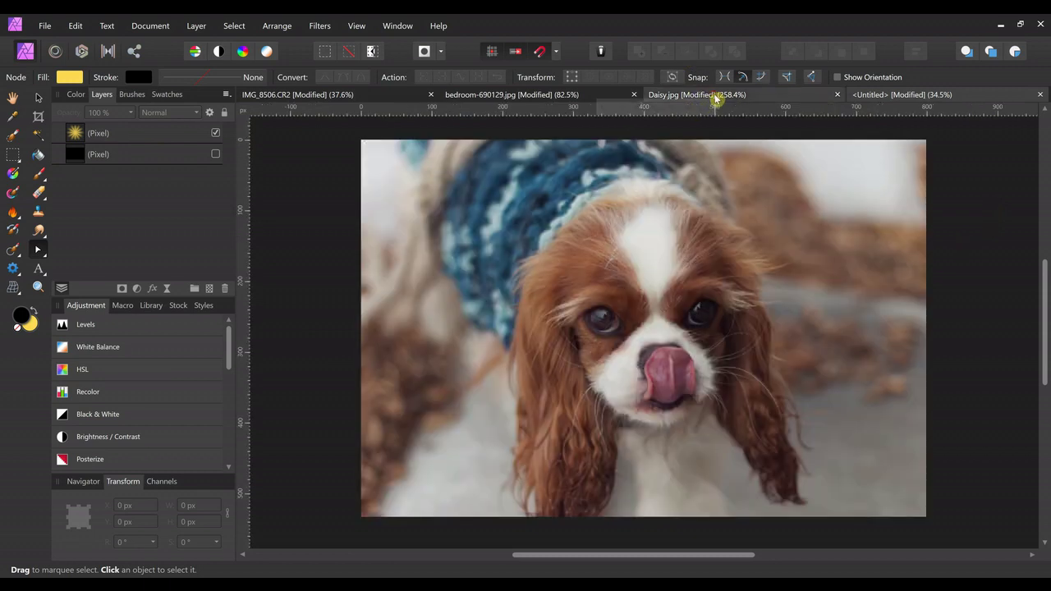
left_click(44, 25)
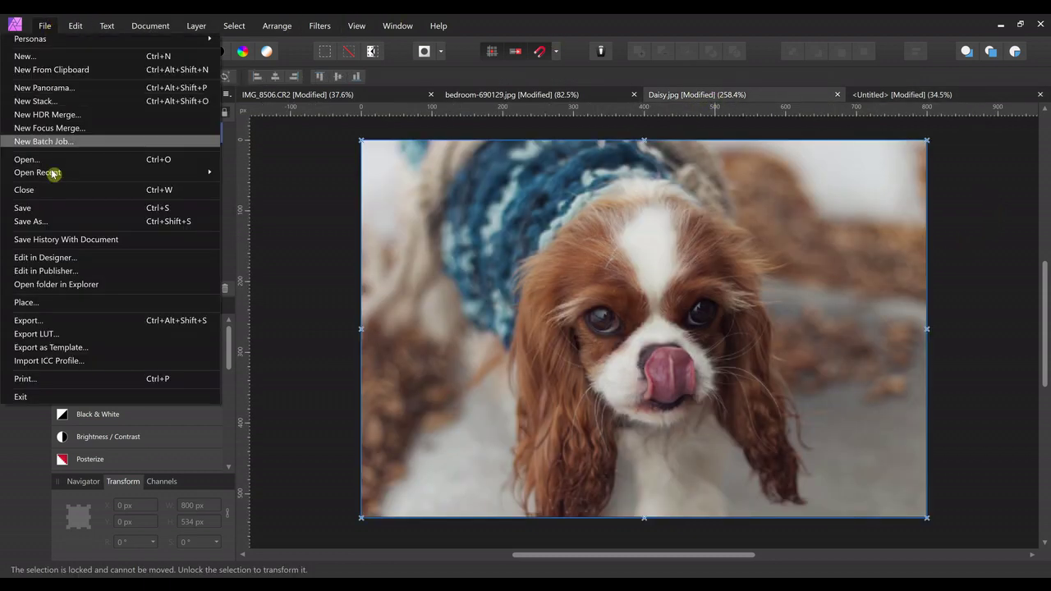
left_click(68, 302)
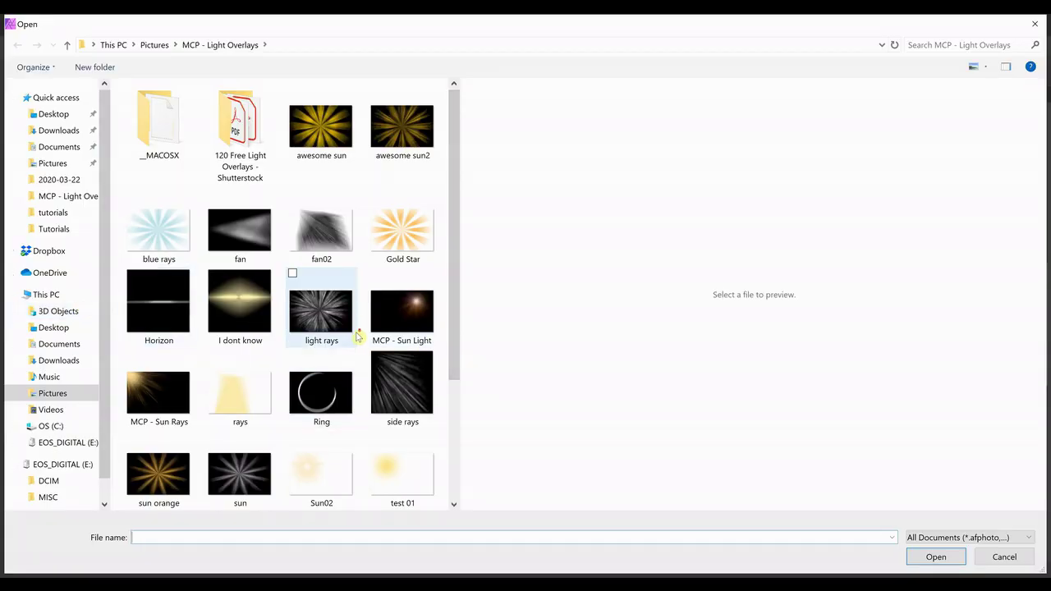
scroll(354, 345, "down", 2)
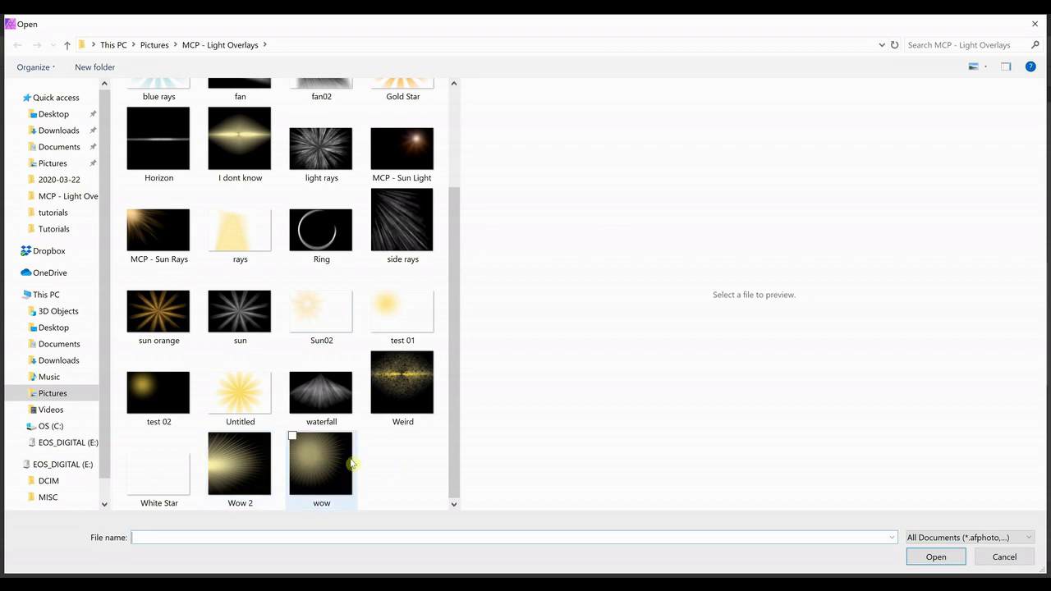
double_click(237, 383)
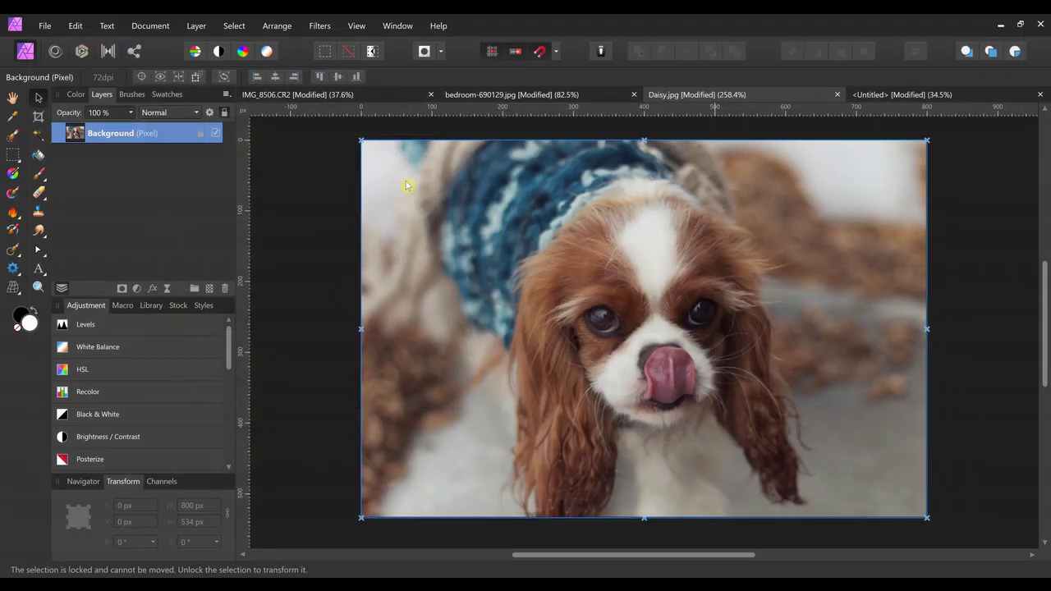
left_click_drag(400, 165, 979, 546)
Enlarge the placed sunburst to about 1211 × 807 px and move its center close to the photo's upper-left corner.
left_click_drag(692, 349, 368, 194)
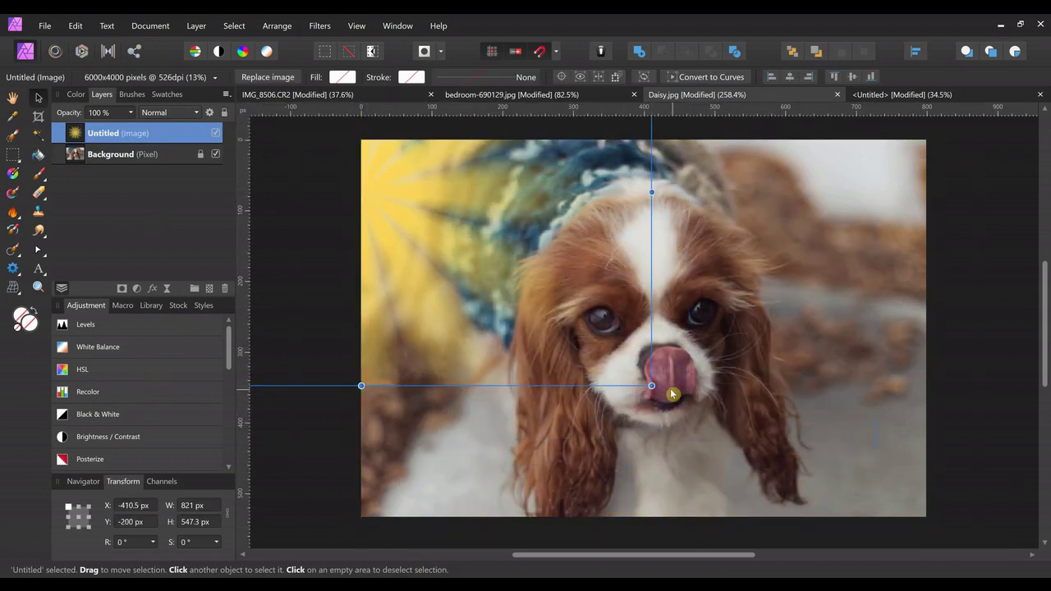
left_click_drag(651, 392, 990, 514)
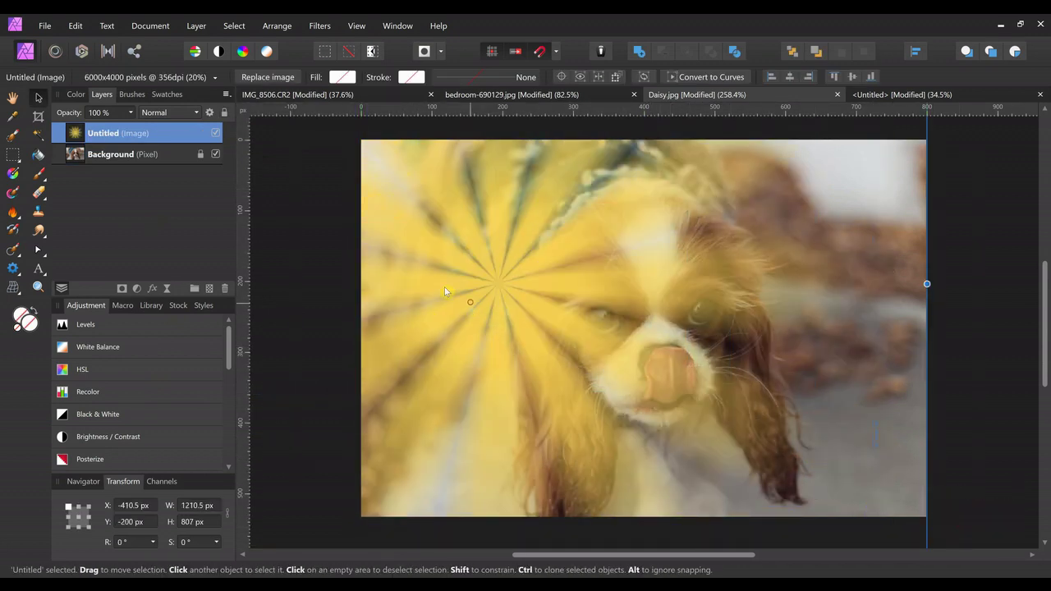
left_click_drag(452, 295, 317, 181)
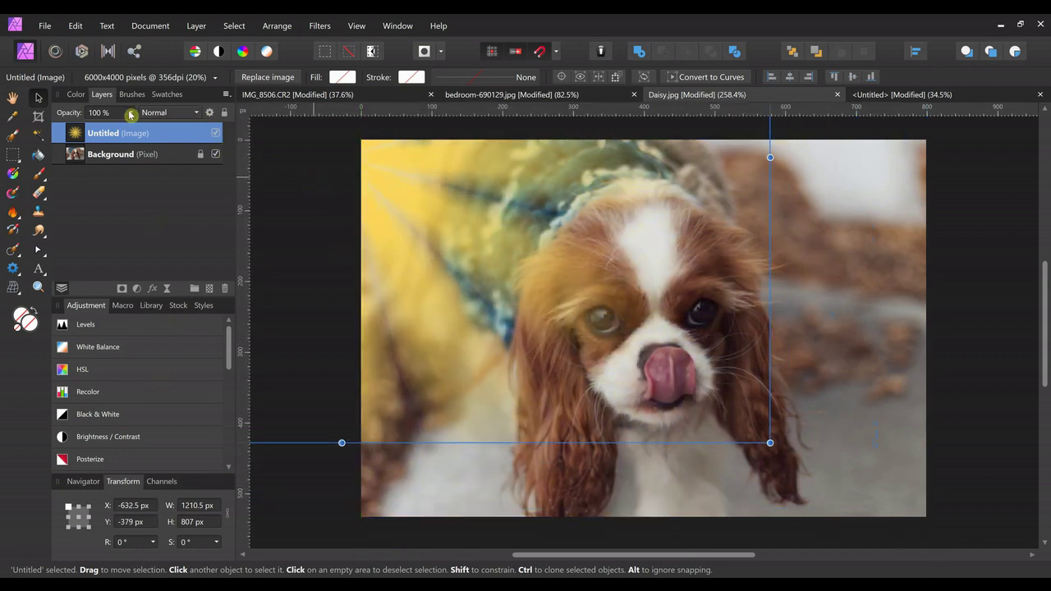
Set the sunburst layer's opacity to 72% and duplicate the layer.
left_click_drag(131, 123, 105, 128)
left_click(364, 463)
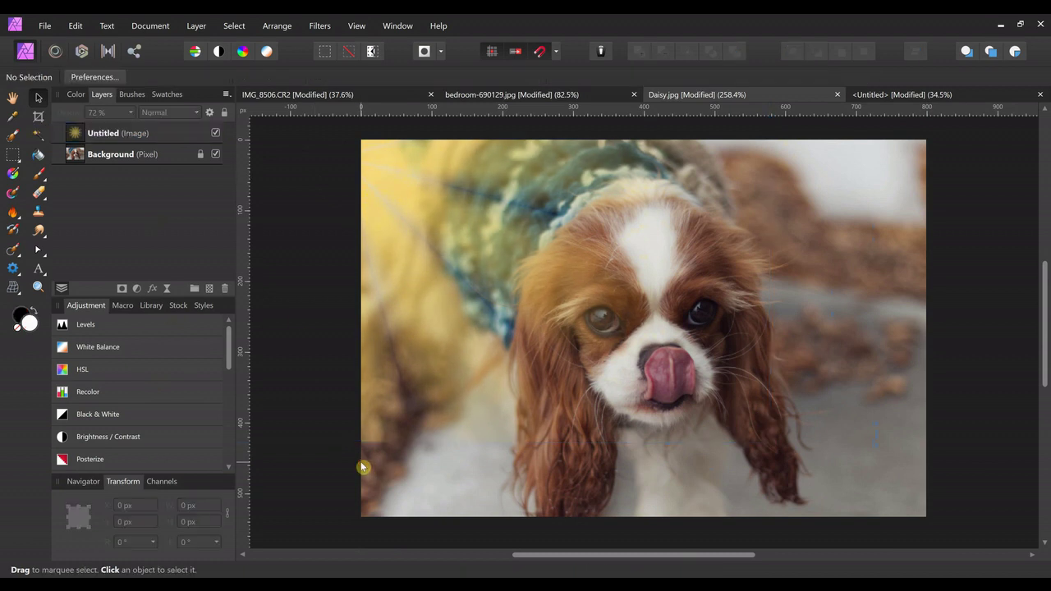
left_click(433, 279)
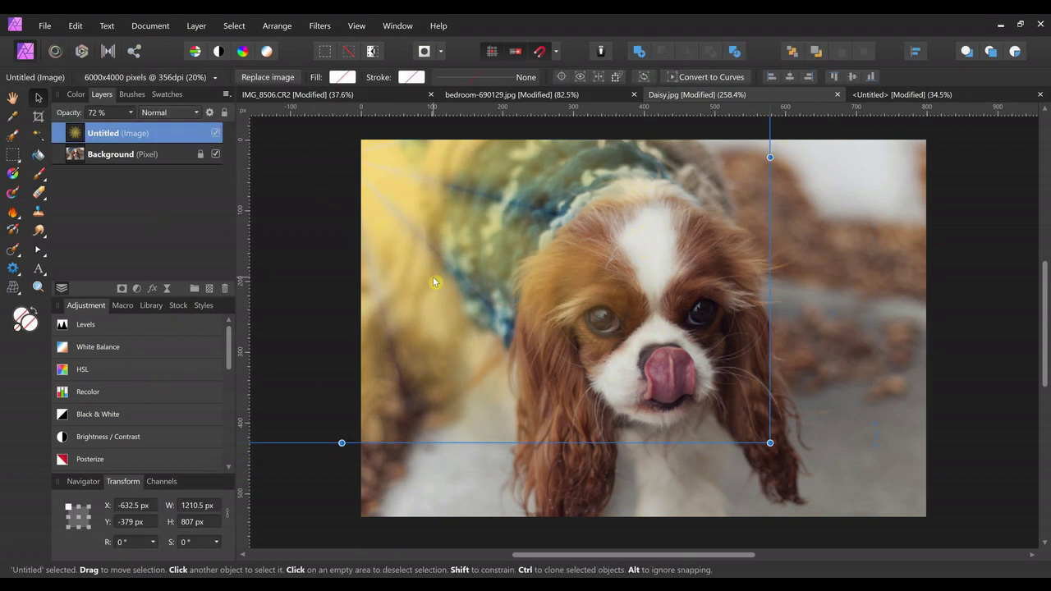
key("ctrl+j")
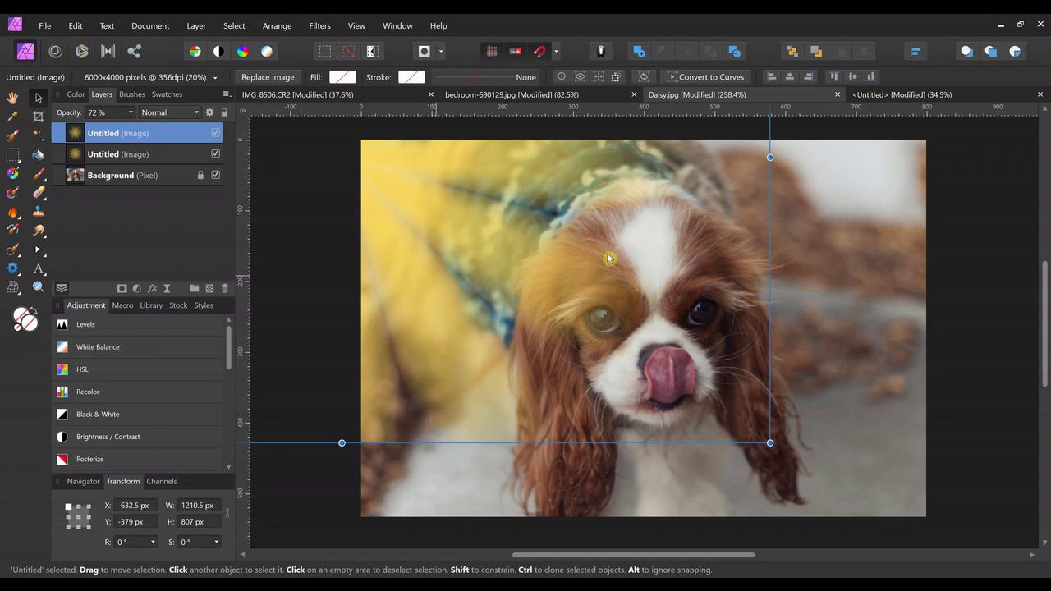
Rotate the duplicate sunburst to about -9° and set its blend mode to Screen.
scroll(649, 266, "down", 5)
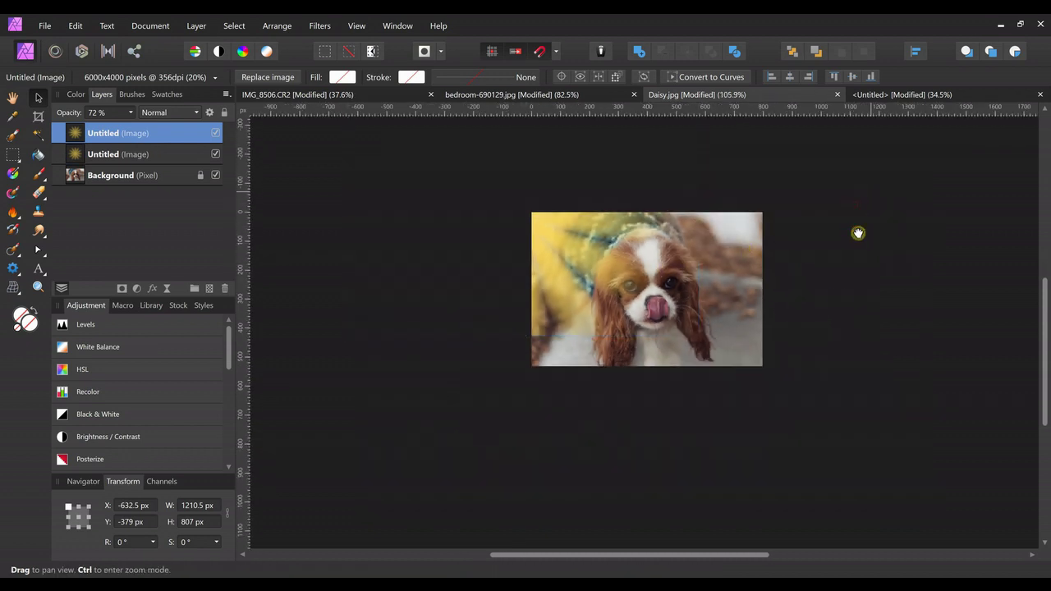
scroll(821, 255, "up", 3)
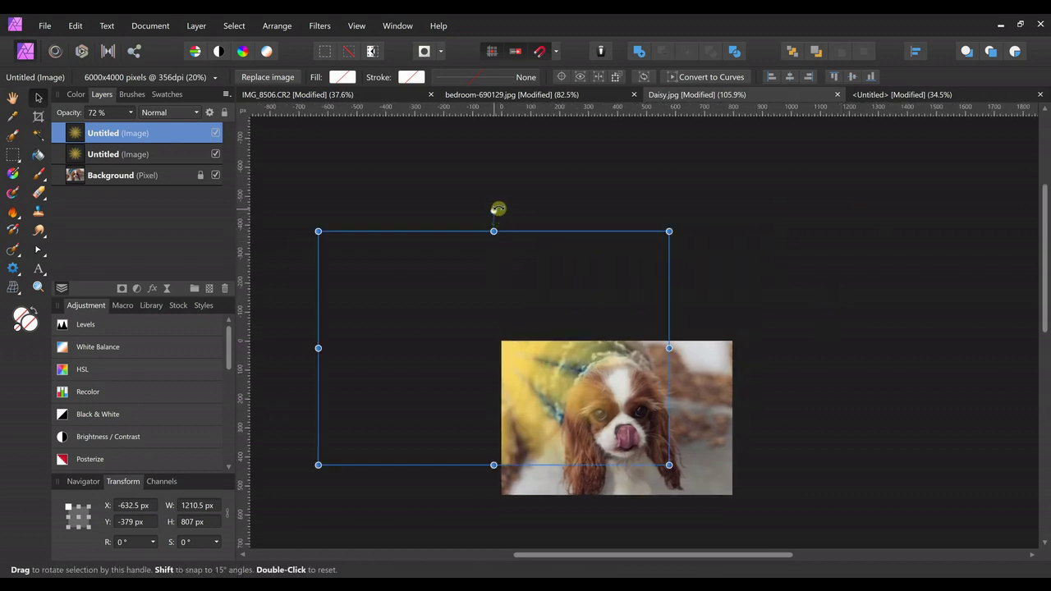
left_click_drag(494, 209, 515, 214)
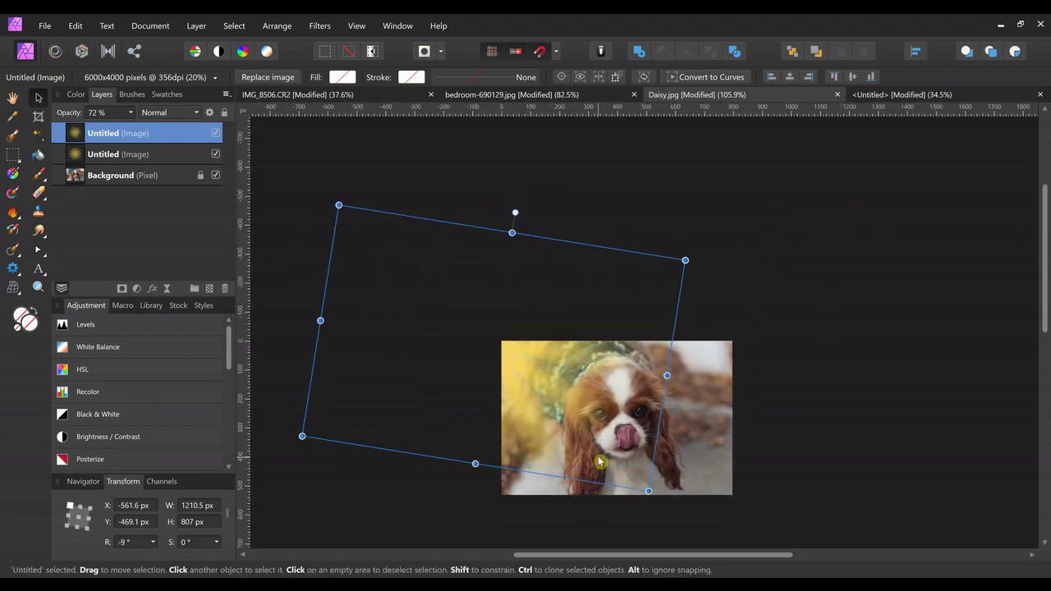
scroll(603, 456, "up", 5)
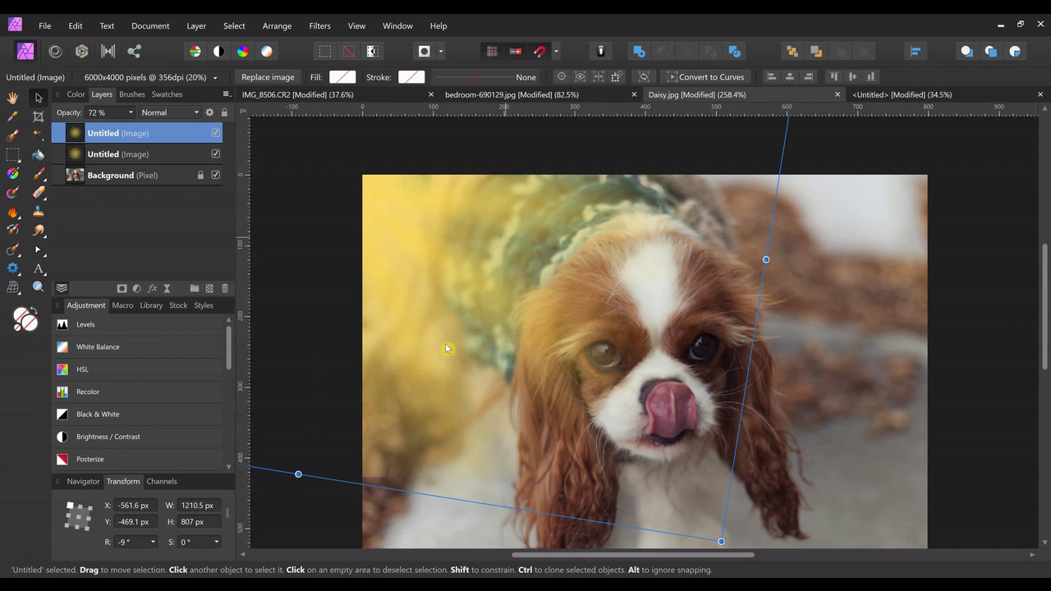
left_click(195, 115)
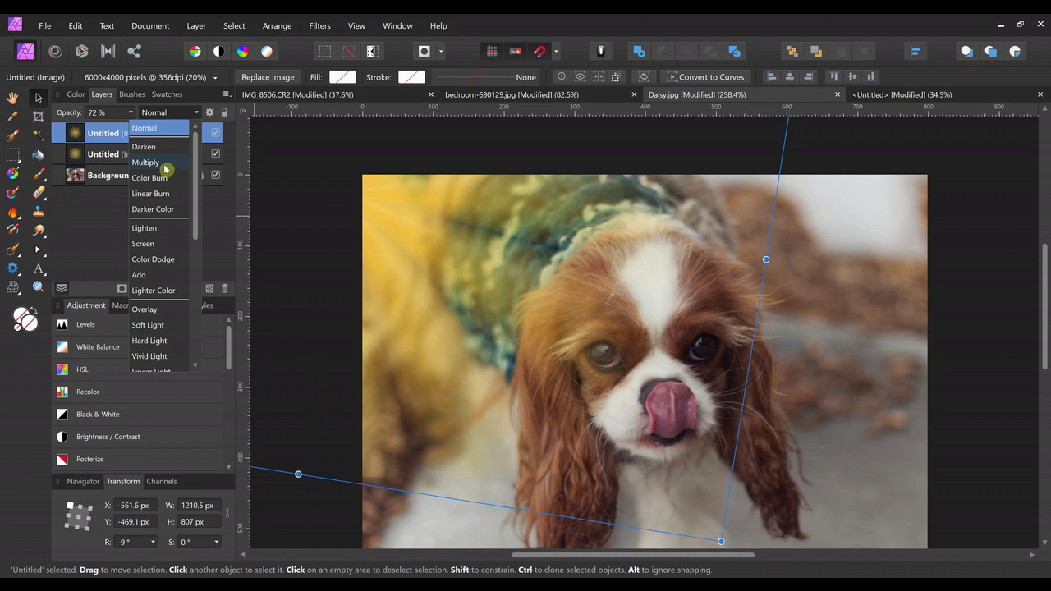
left_click(163, 244)
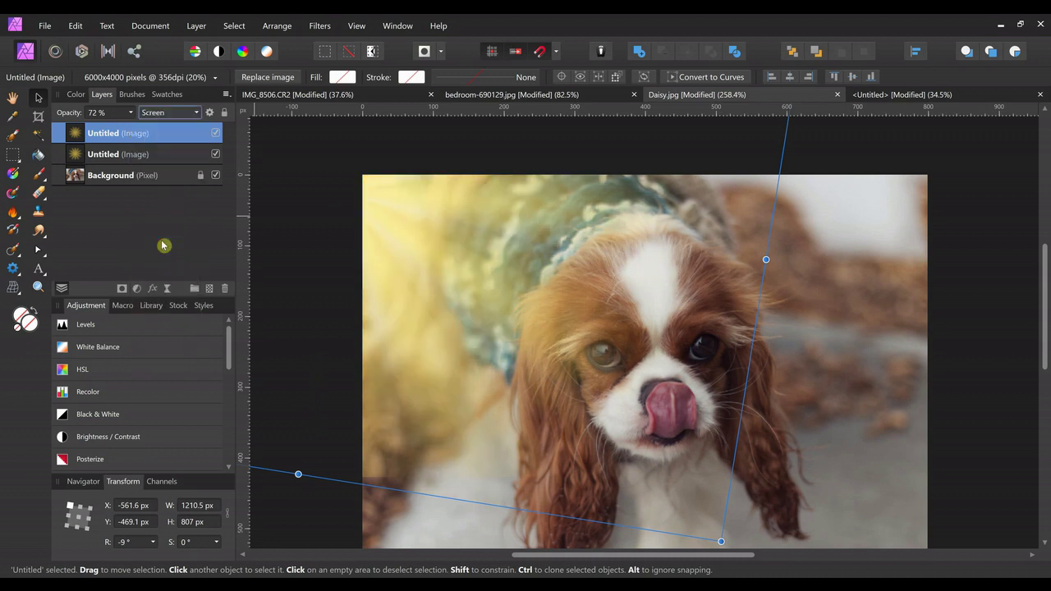
Enlarge the lower sunburst layer outward from its lower-right corner and deselect it.
left_click(143, 154)
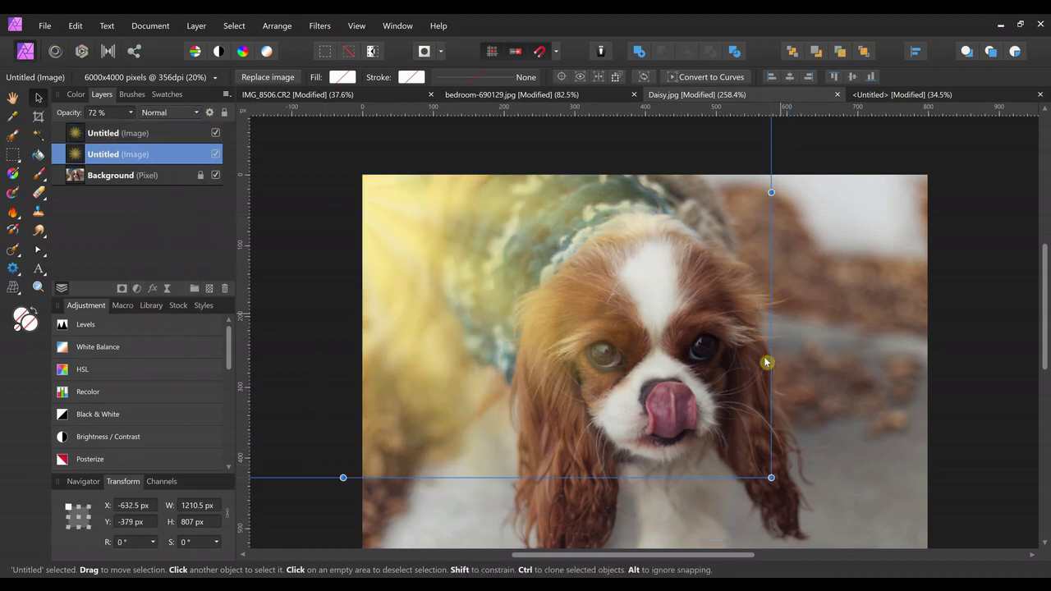
left_click_drag(772, 480, 836, 514)
left_click(986, 325)
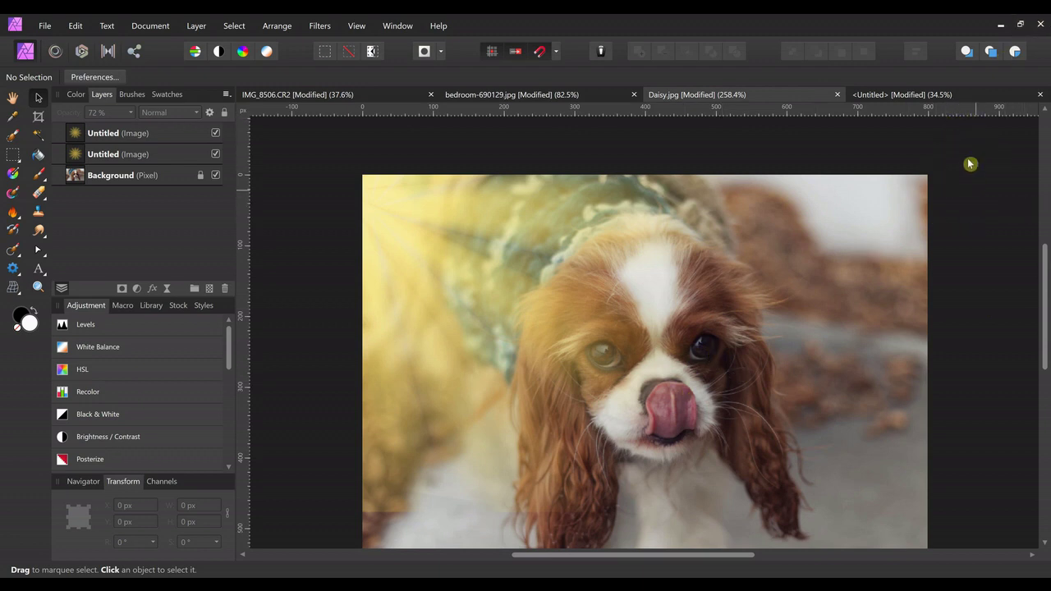
Delete both Untitled sunburst layers from the dog photo.
left_click(154, 136)
key("Delete")
key("Delete")
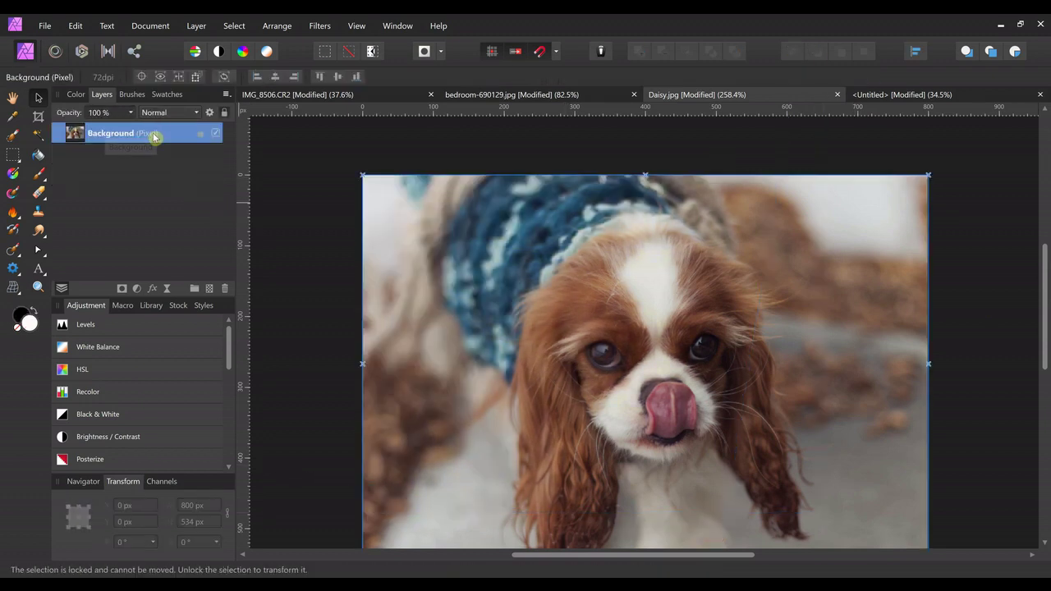